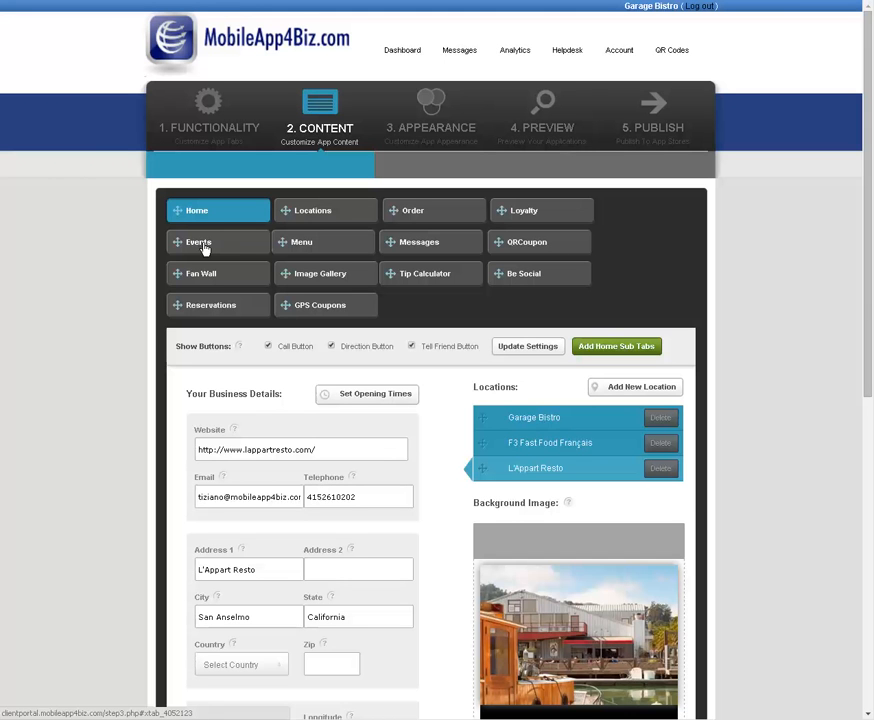
{"action": "left_click", "coordinate": [203, 245]}
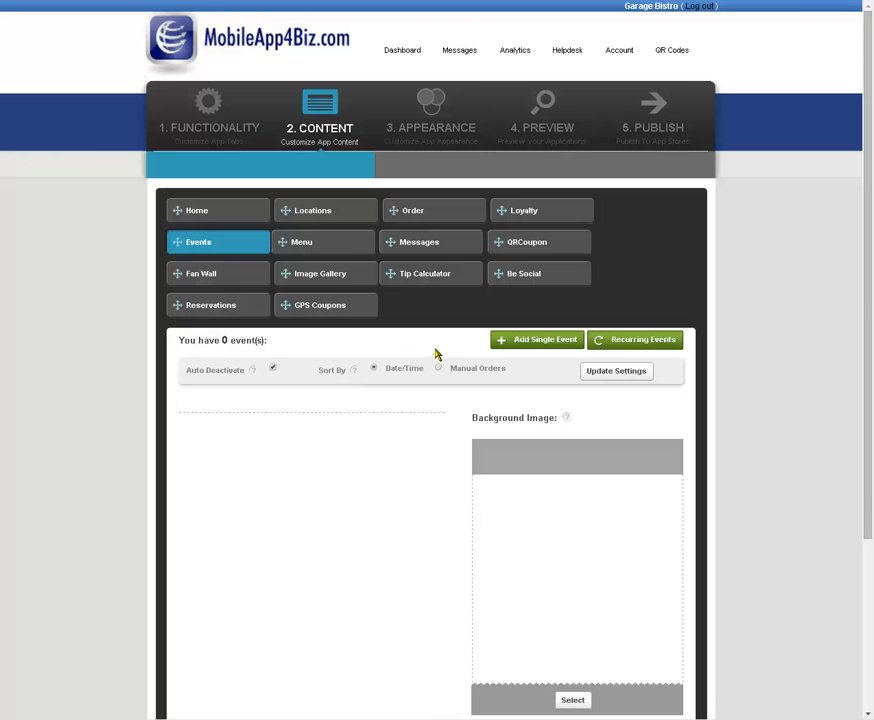
{"action": "scroll", "coordinate": [440, 420], "scroll_direction": "down", "scroll_amount": 1}
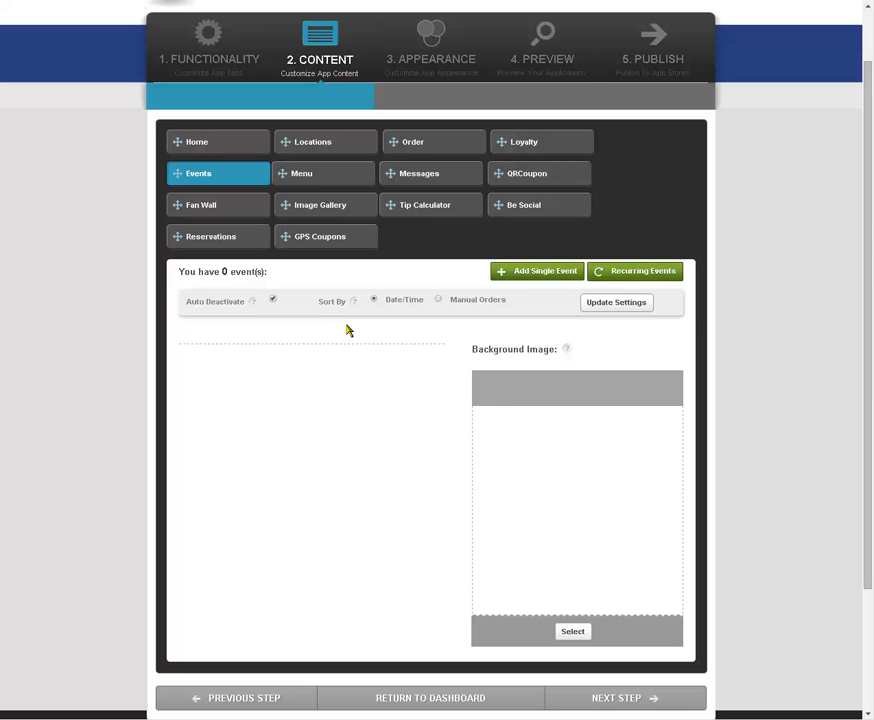
{"action": "left_click", "coordinate": [545, 273]}
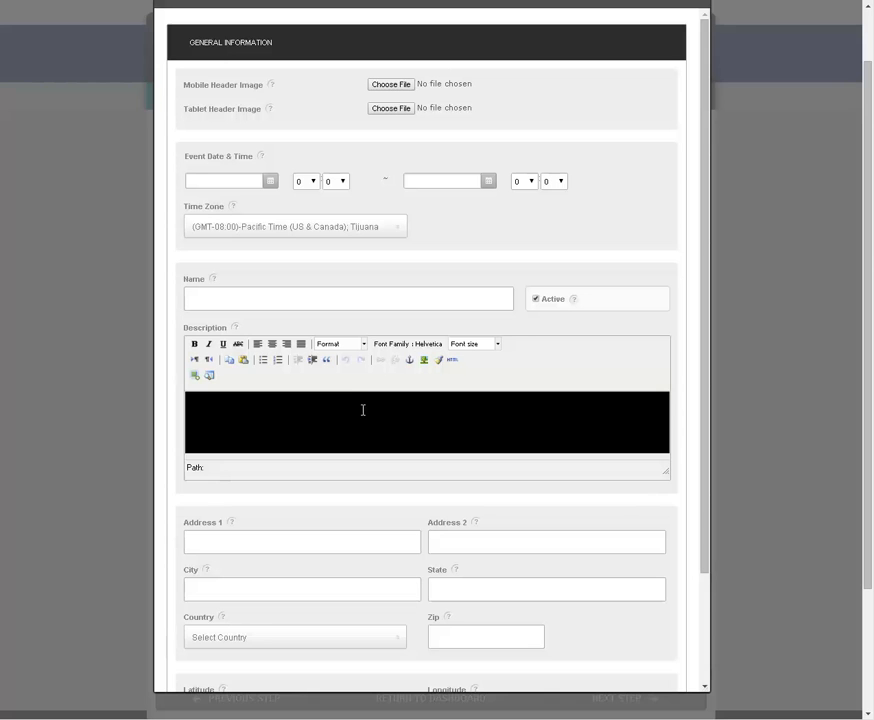
{"action": "scroll", "coordinate": [351, 232], "scroll_direction": "up", "scroll_amount": 1}
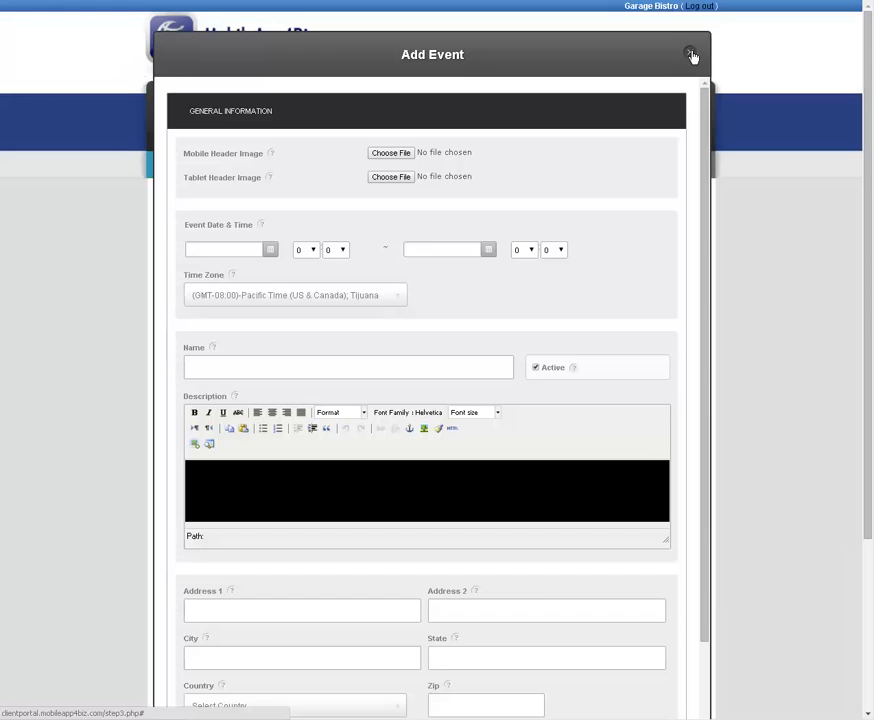
{"action": "left_click", "coordinate": [692, 55]}
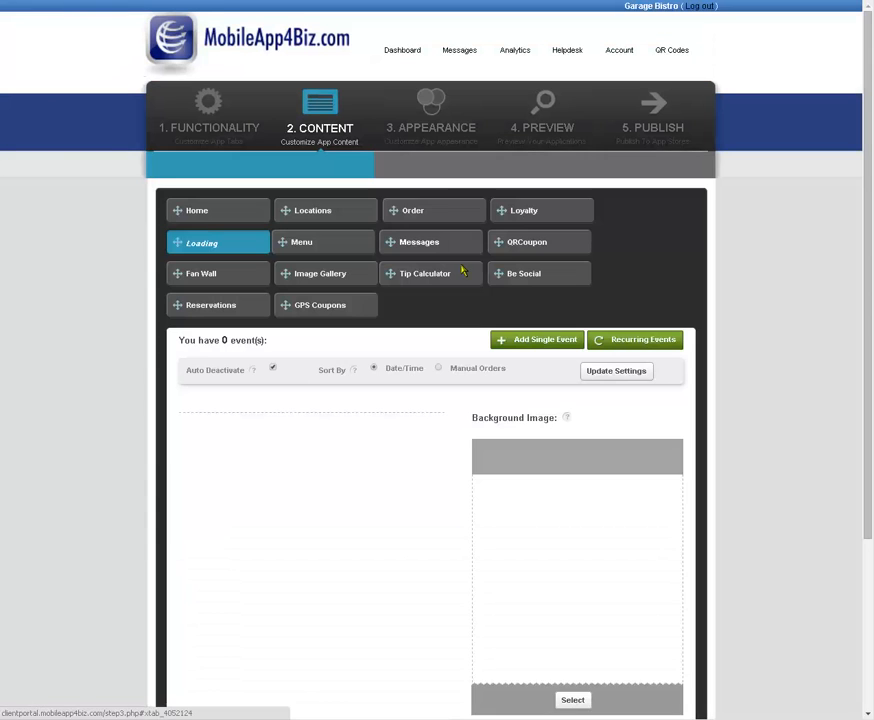
Step: Set the global style's feature Background Color to white (ffffff) in the app's appearance settings and save
{"action": "left_click", "coordinate": [438, 130]}
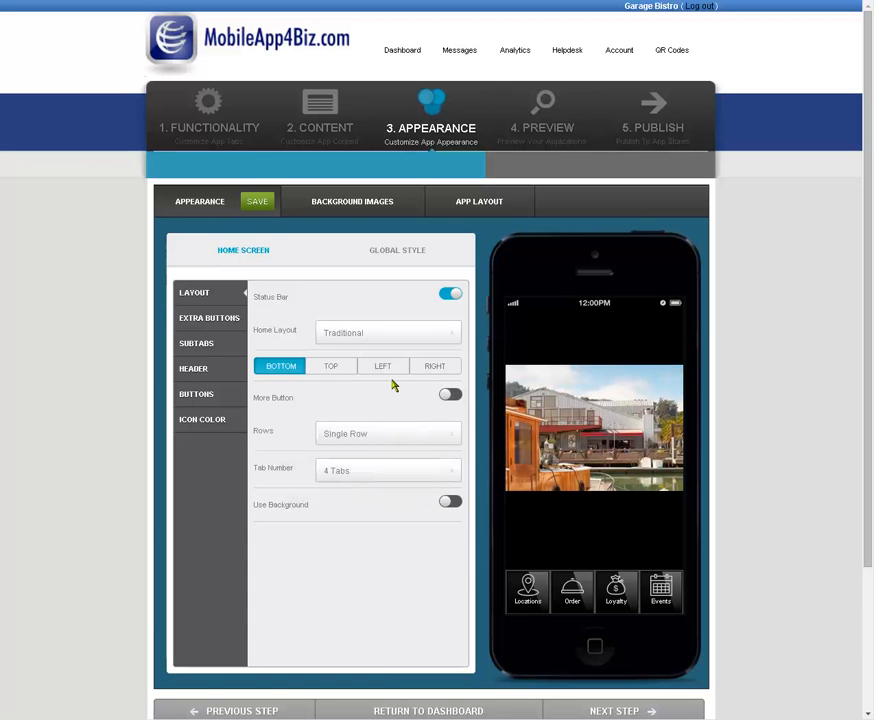
{"action": "left_click", "coordinate": [400, 254]}
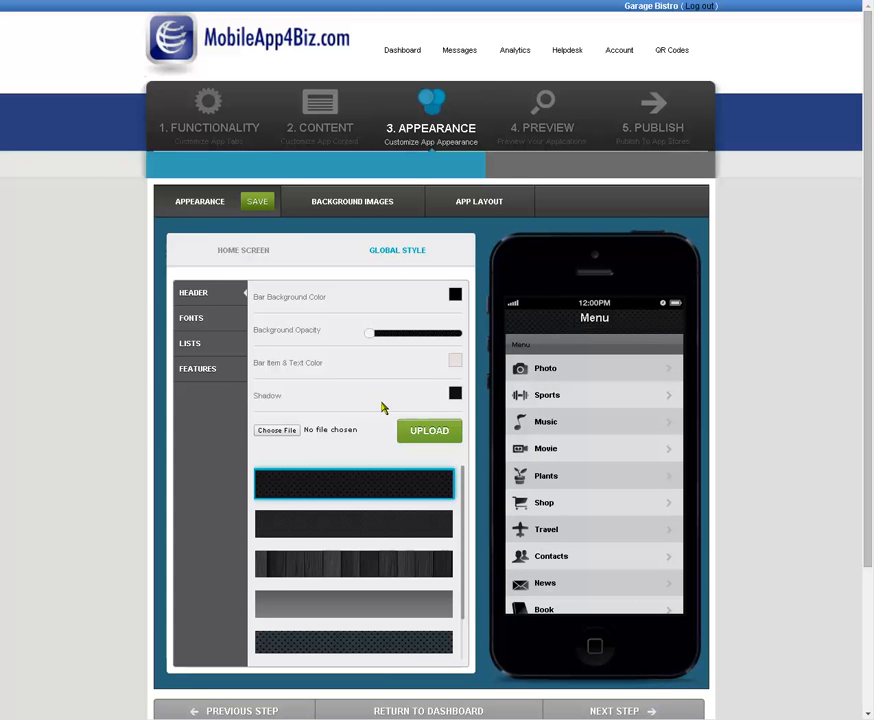
{"action": "left_click", "coordinate": [207, 370]}
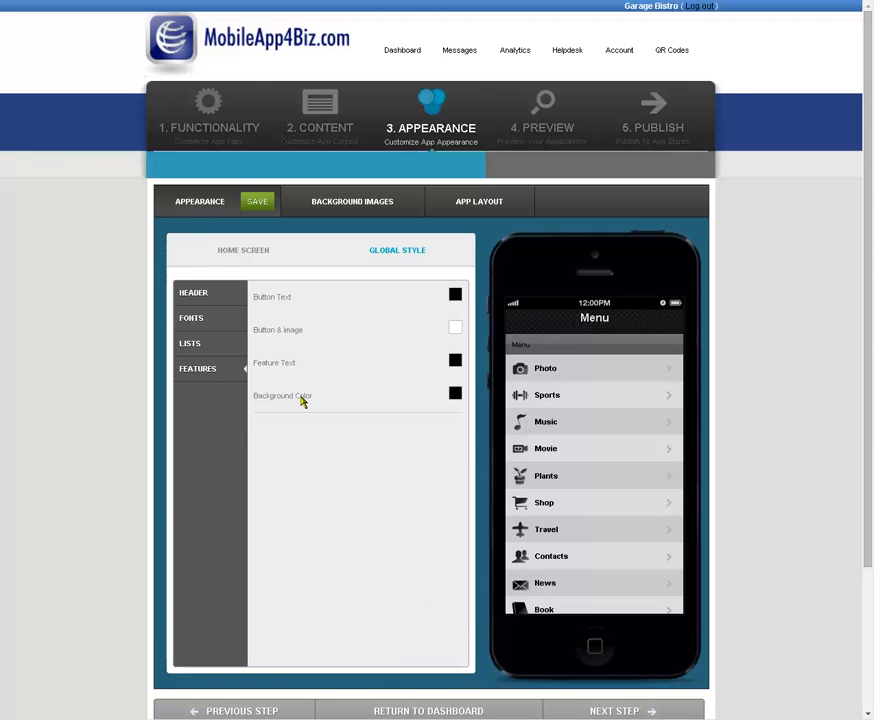
{"action": "left_click", "coordinate": [455, 394]}
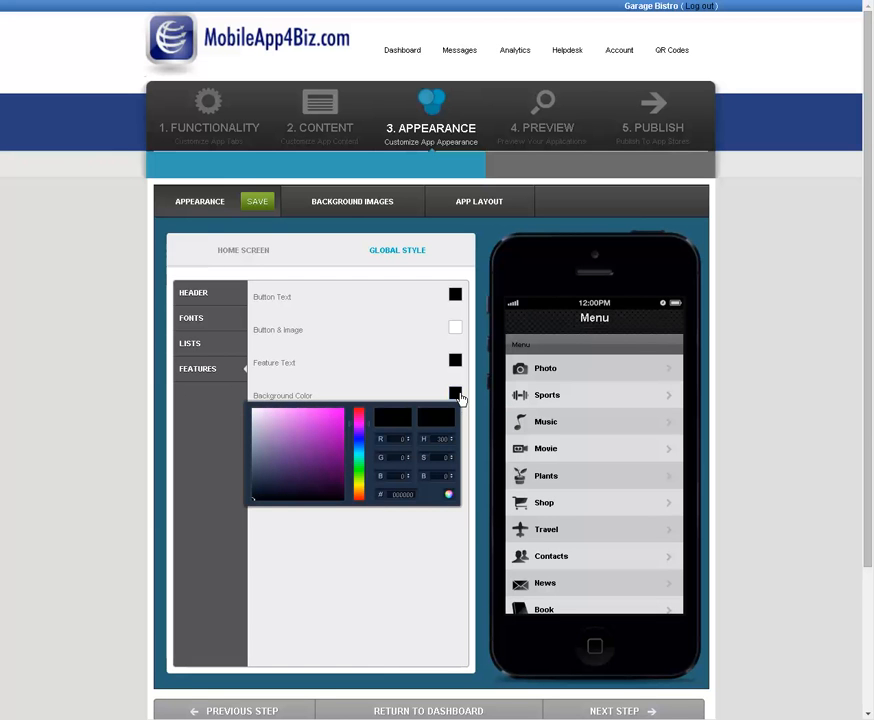
{"action": "left_click", "coordinate": [255, 412]}
{"action": "left_click_drag", "start_coordinate": [255, 412], "coordinate": [246, 407]}
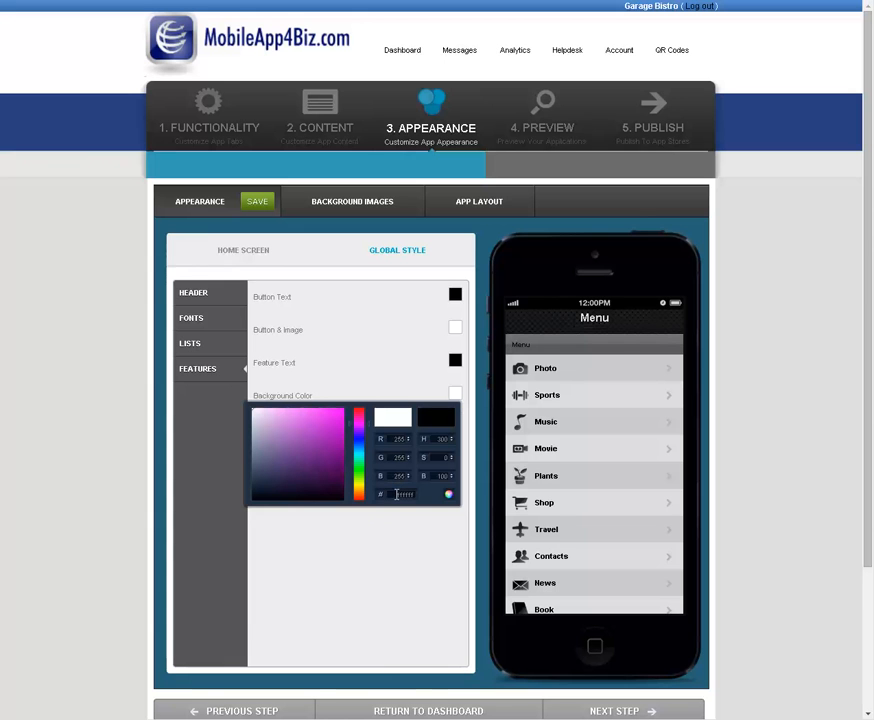
{"action": "left_click", "coordinate": [448, 495]}
{"action": "left_click", "coordinate": [259, 204]}
{"action": "left_click", "coordinate": [259, 205]}
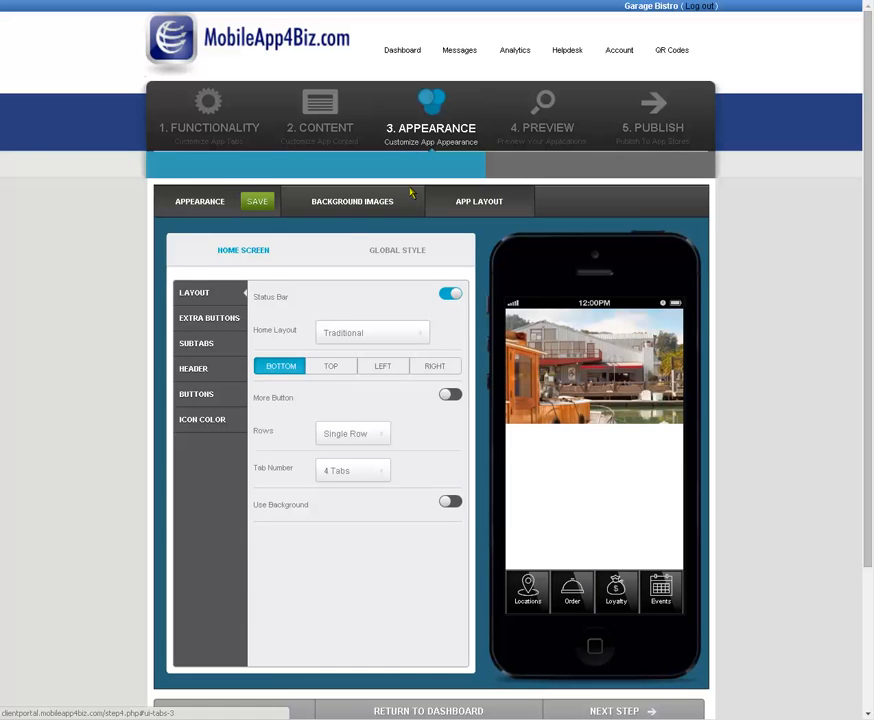
Step: Return to the Events section of the app content and start adding a single event
{"action": "left_click", "coordinate": [330, 137]}
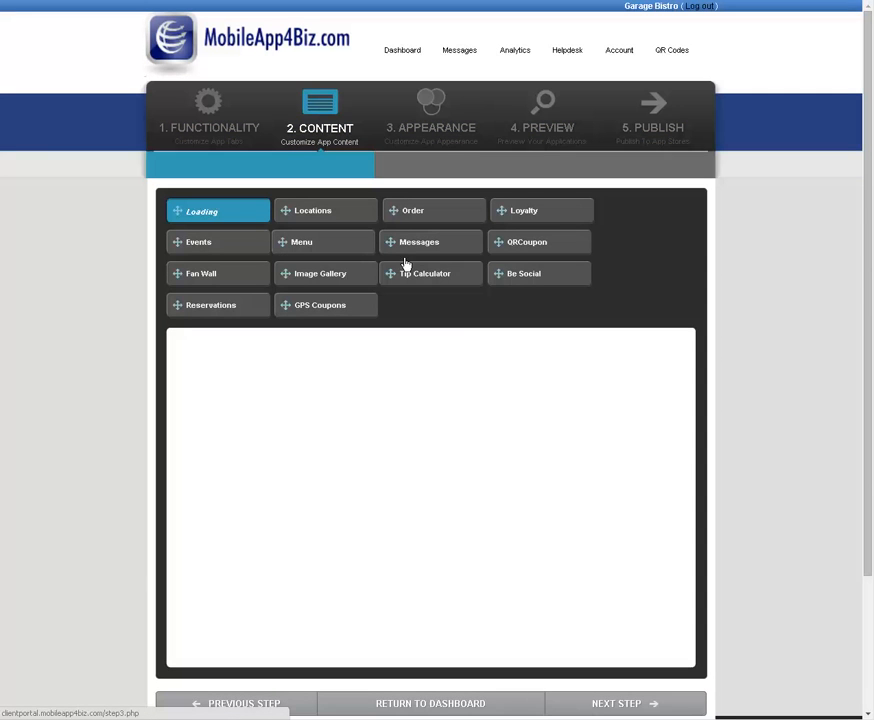
{"action": "left_click", "coordinate": [202, 243]}
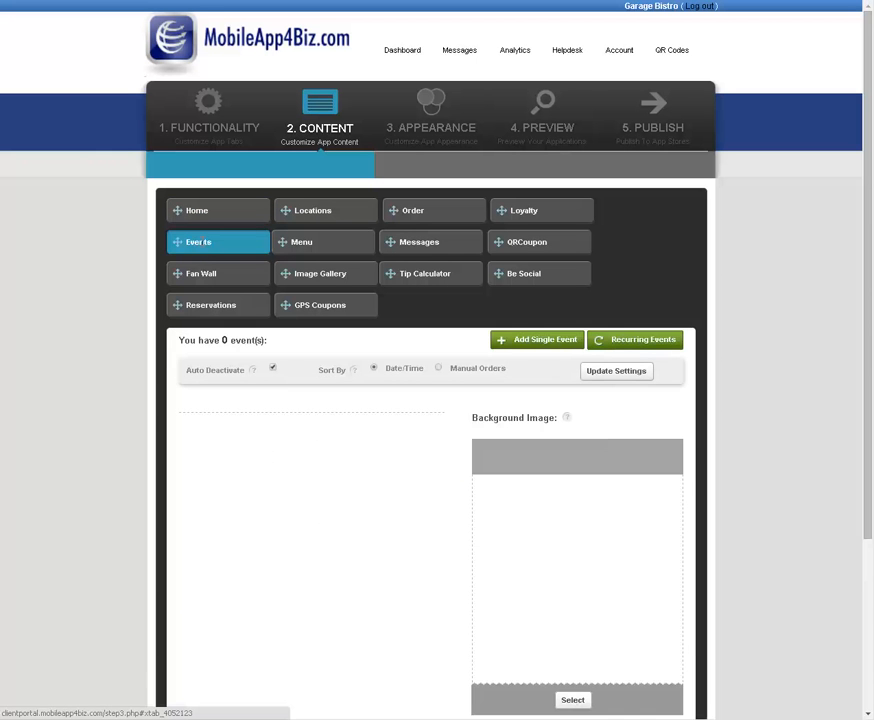
{"action": "scroll", "coordinate": [445, 392], "scroll_direction": "down", "scroll_amount": 1}
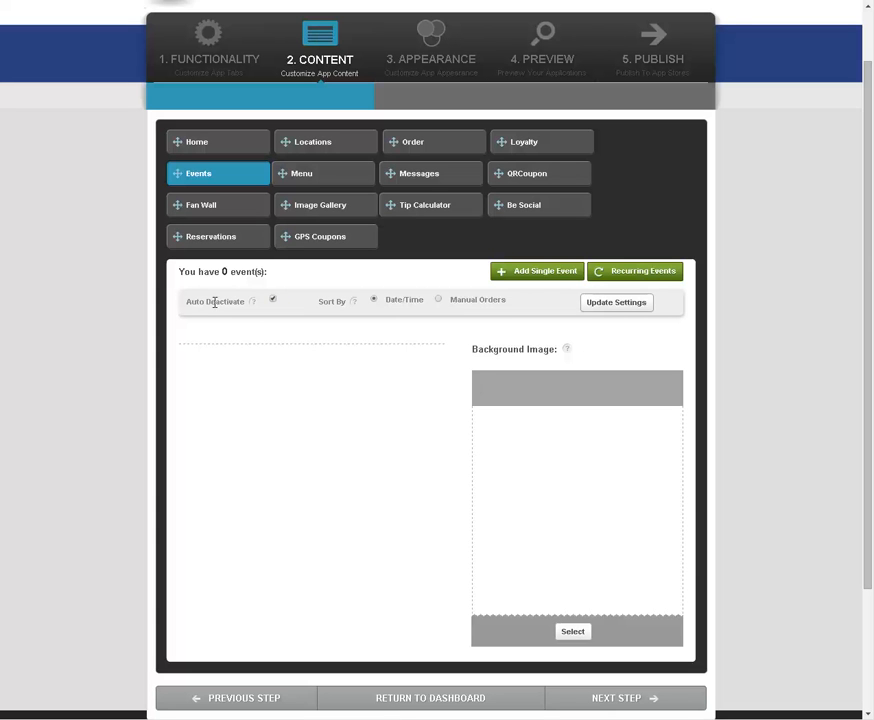
{"action": "mouse_move", "coordinate": [253, 303]}
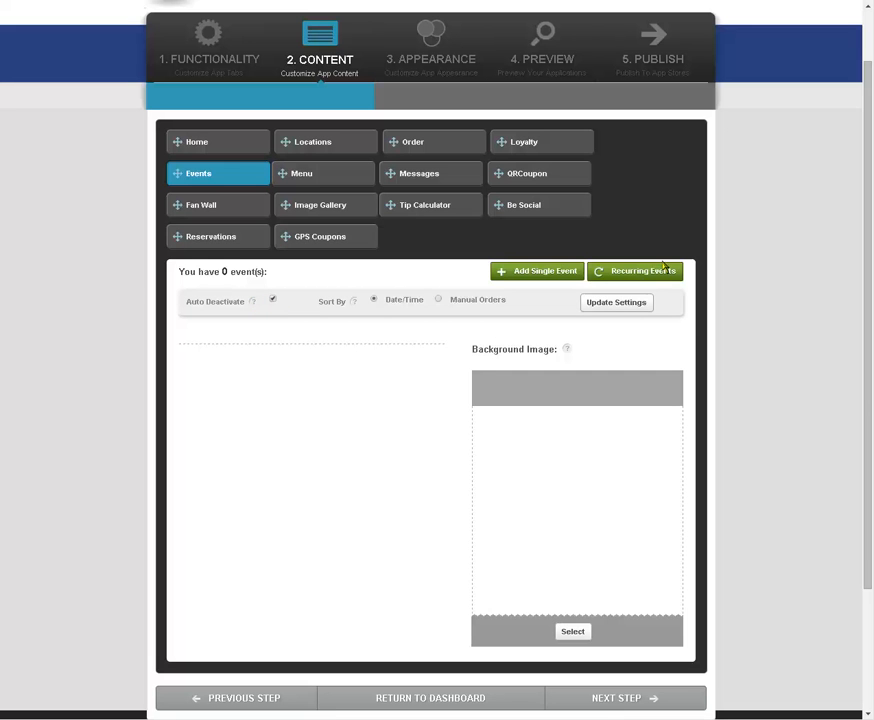
{"action": "left_click", "coordinate": [550, 277]}
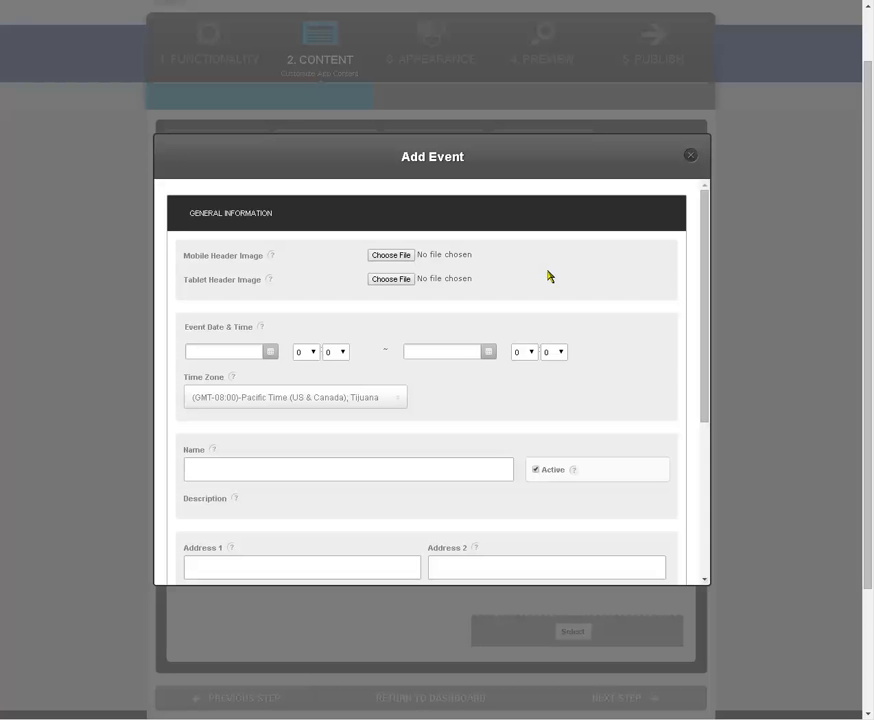
{"action": "scroll", "coordinate": [472, 423], "scroll_direction": "down", "scroll_amount": 3}
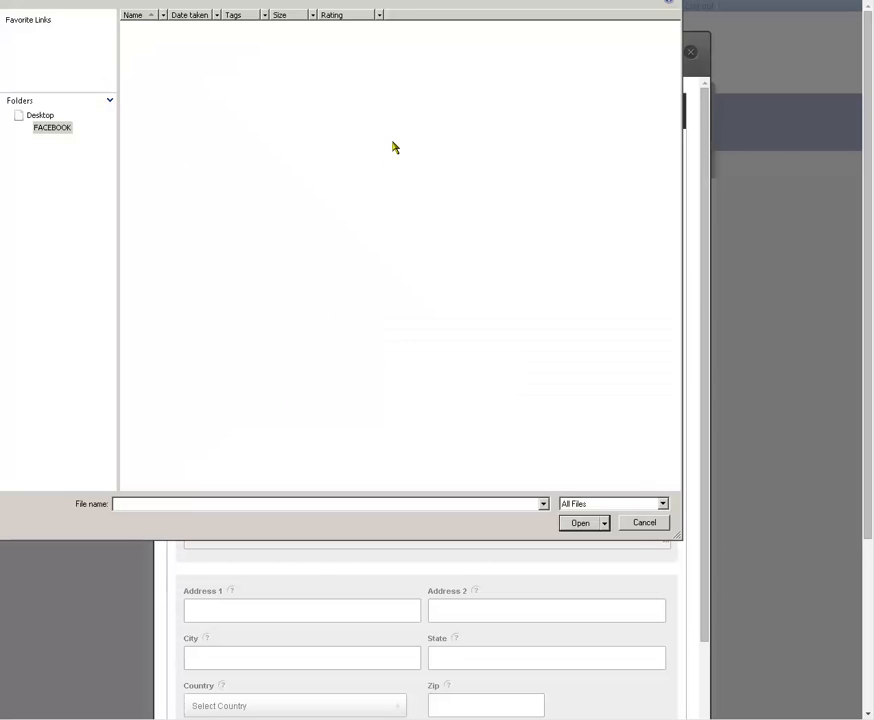
Step: Choose the HEADER image from the Garage folder under Bizness Apps > LEADS as the event's mobile header image
{"action": "left_click", "coordinate": [392, 151]}
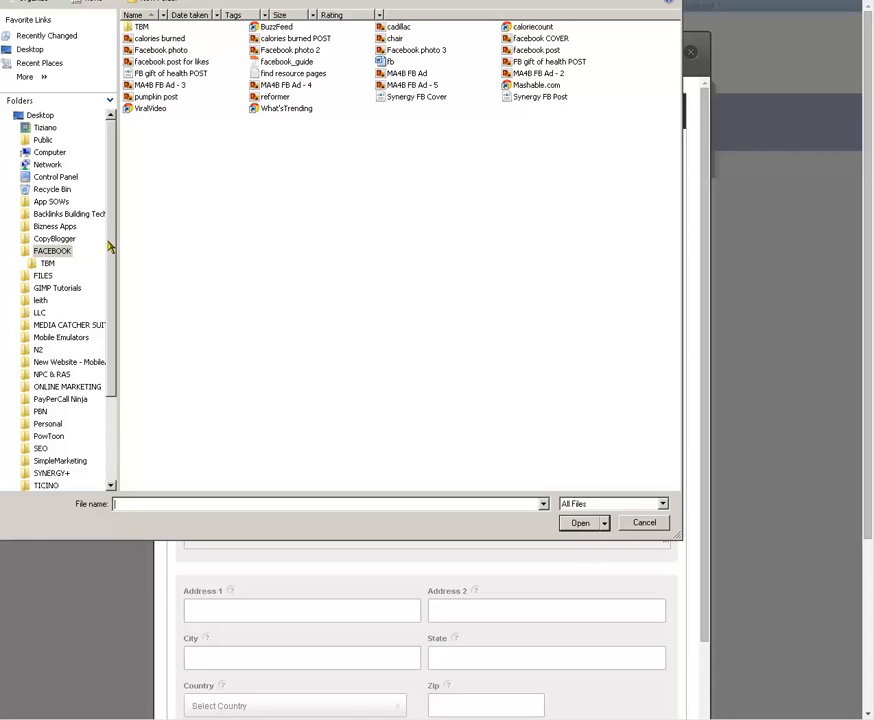
{"action": "left_click", "coordinate": [55, 226]}
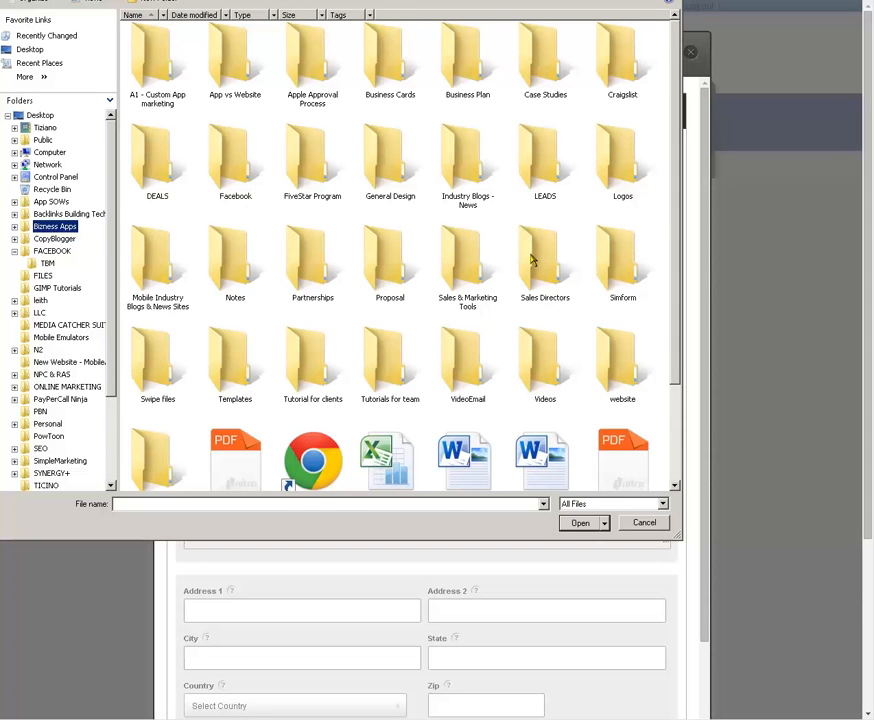
{"action": "left_click", "coordinate": [538, 171]}
{"action": "double_click", "coordinate": [538, 171]}
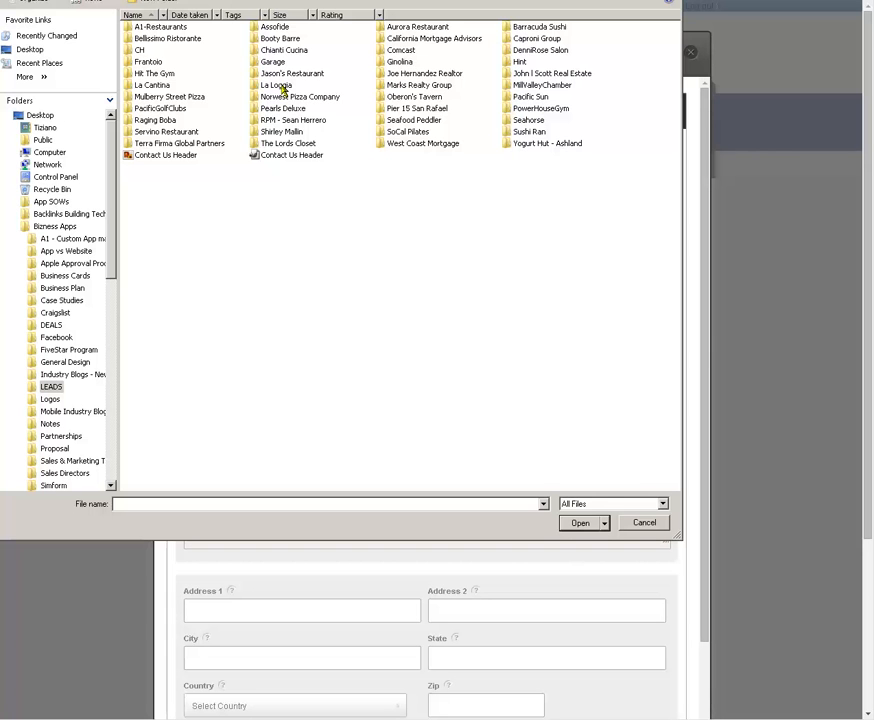
{"action": "left_click", "coordinate": [273, 62]}
{"action": "double_click", "coordinate": [273, 62]}
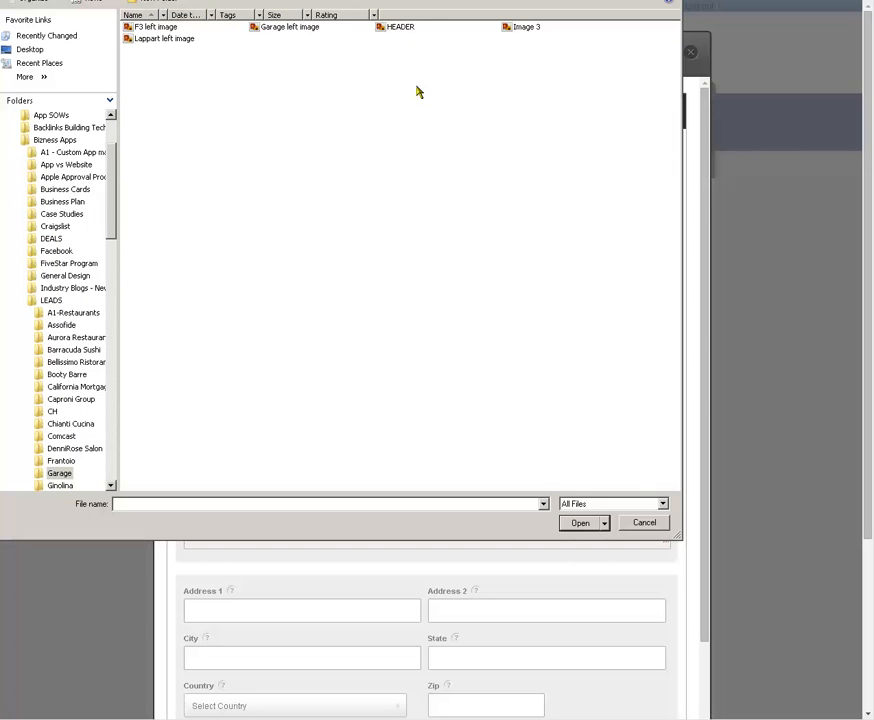
{"action": "double_click", "coordinate": [384, 29]}
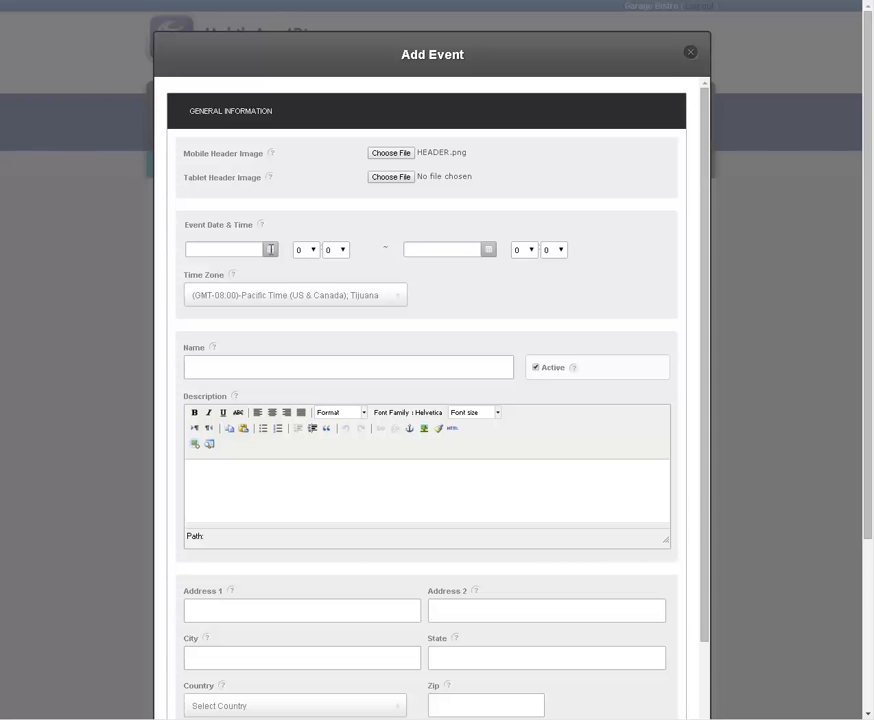
Step: Schedule the event on 11/28/2014, starting at hour 18 and ending at hour 22 the same day
{"action": "left_click", "coordinate": [270, 249]}
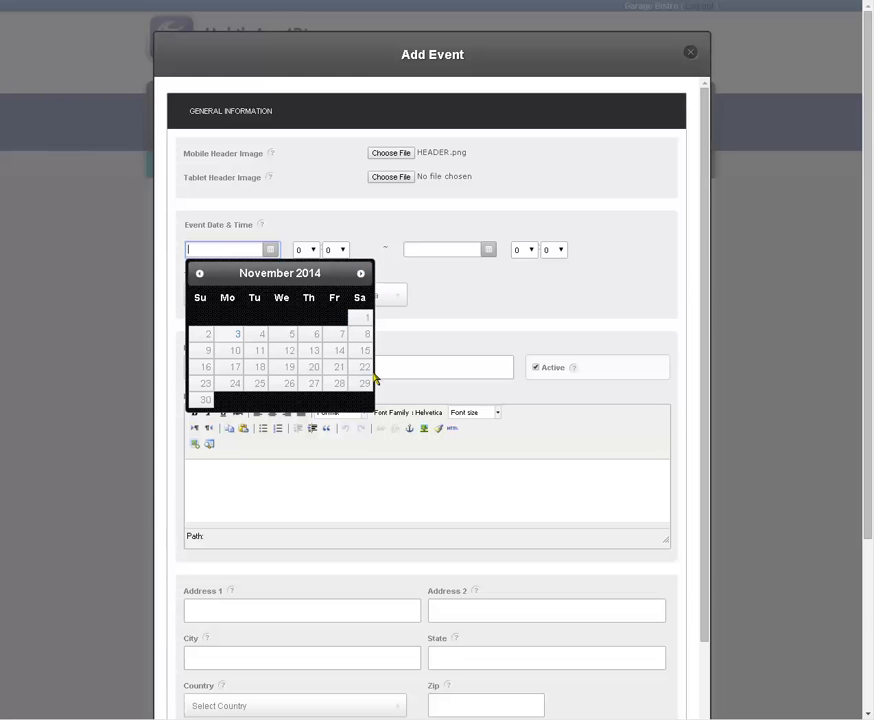
{"action": "left_click", "coordinate": [339, 385]}
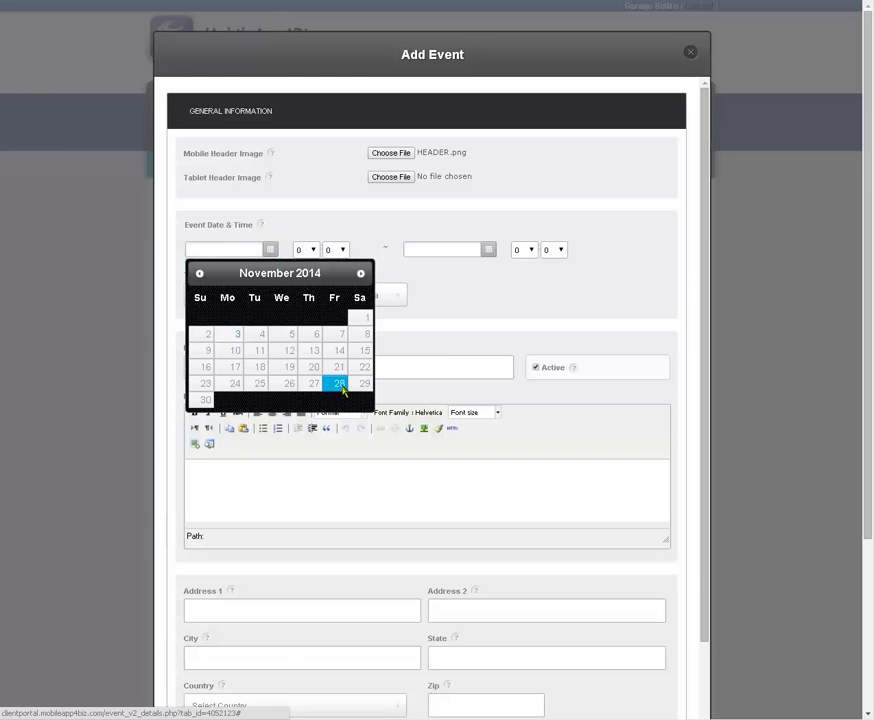
{"action": "left_click", "coordinate": [310, 250]}
{"action": "left_click_drag", "start_coordinate": [313, 330], "coordinate": [314, 336]}
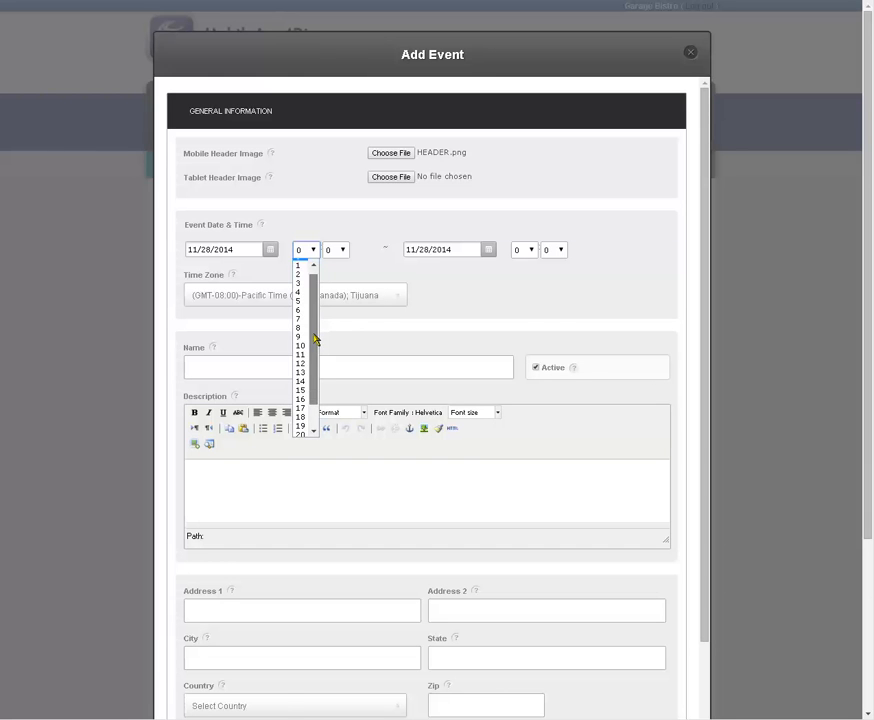
{"action": "left_click", "coordinate": [301, 416]}
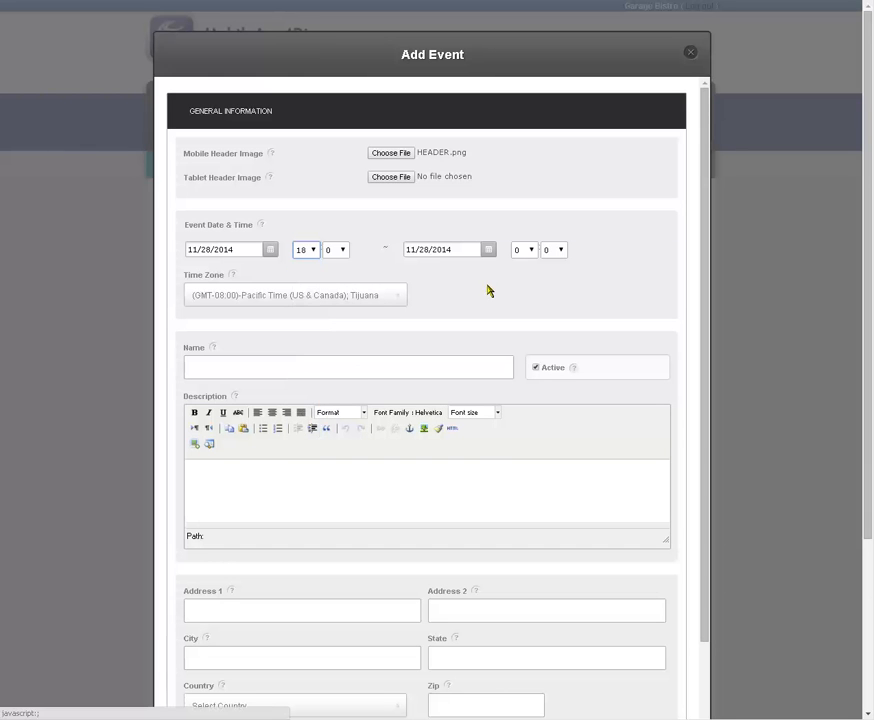
{"action": "left_click", "coordinate": [534, 249]}
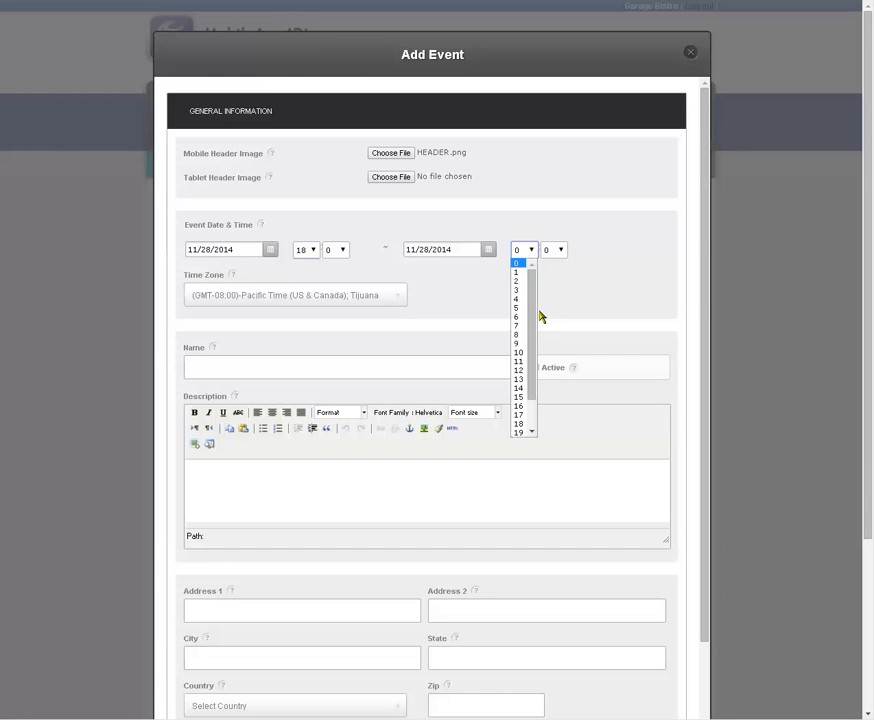
{"action": "left_click_drag", "start_coordinate": [536, 345], "coordinate": [533, 381]}
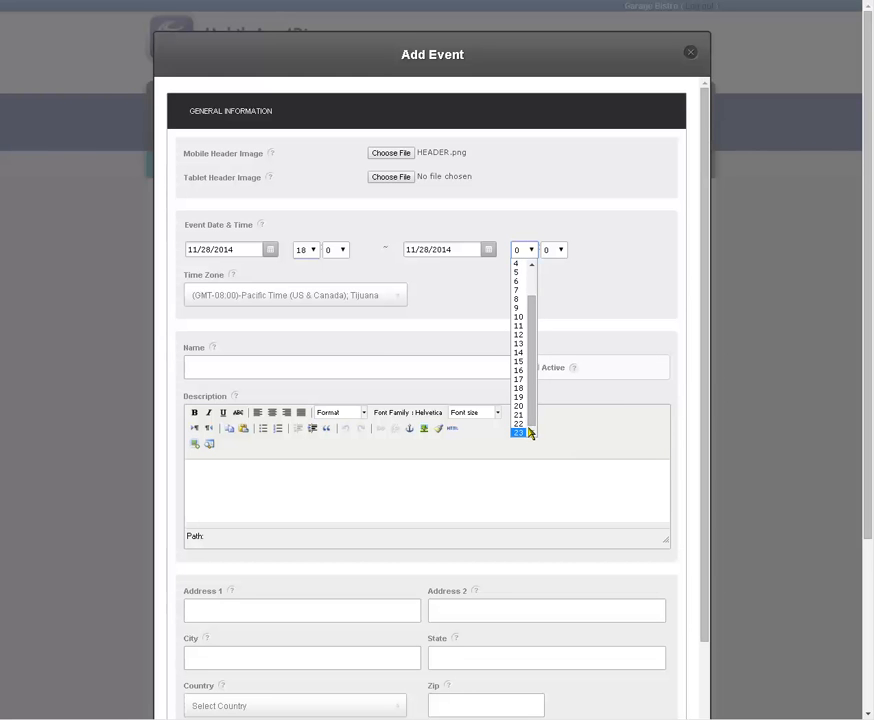
{"action": "left_click", "coordinate": [519, 423]}
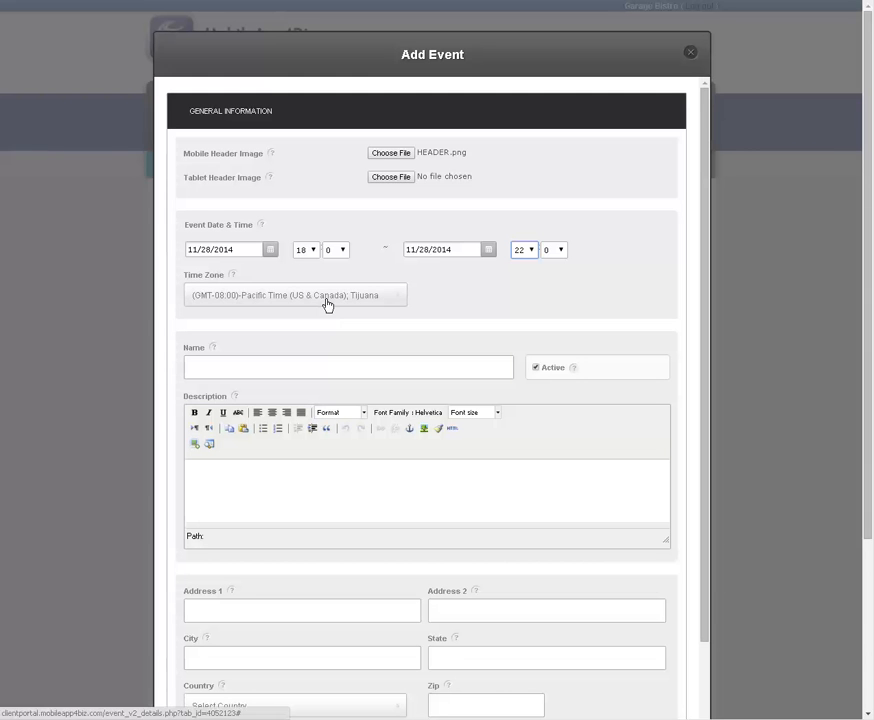
Step: Name the event "Thanks Giving Dinner" and enter the description "Come to our Thanks Giving Dinner to enjoy your evening"
{"action": "left_click", "coordinate": [360, 372]}
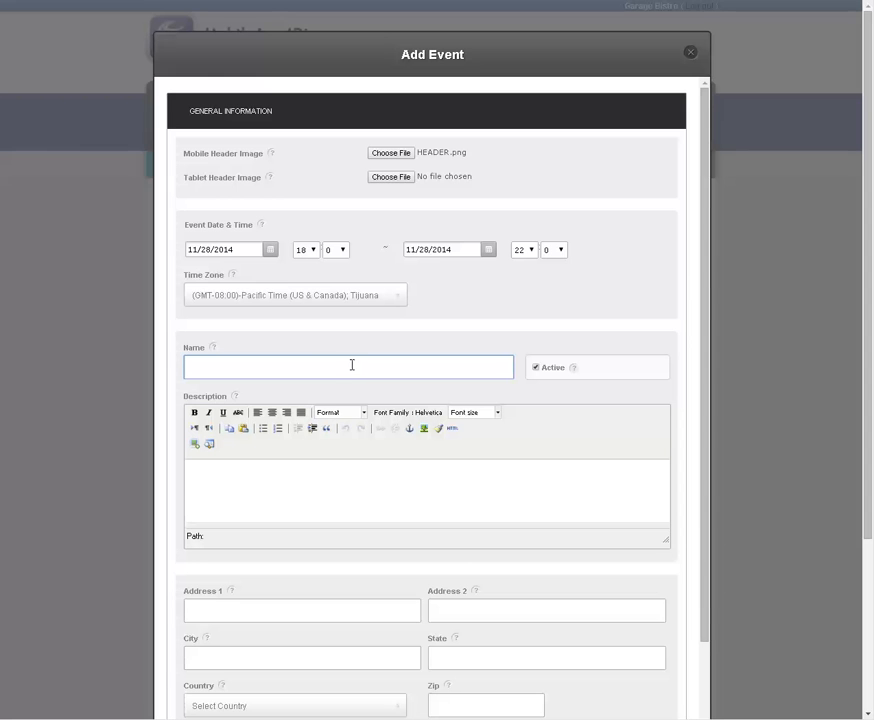
{"action": "type", "text": "Thanks Giving Dinner"}
{"action": "left_click", "coordinate": [427, 477]}
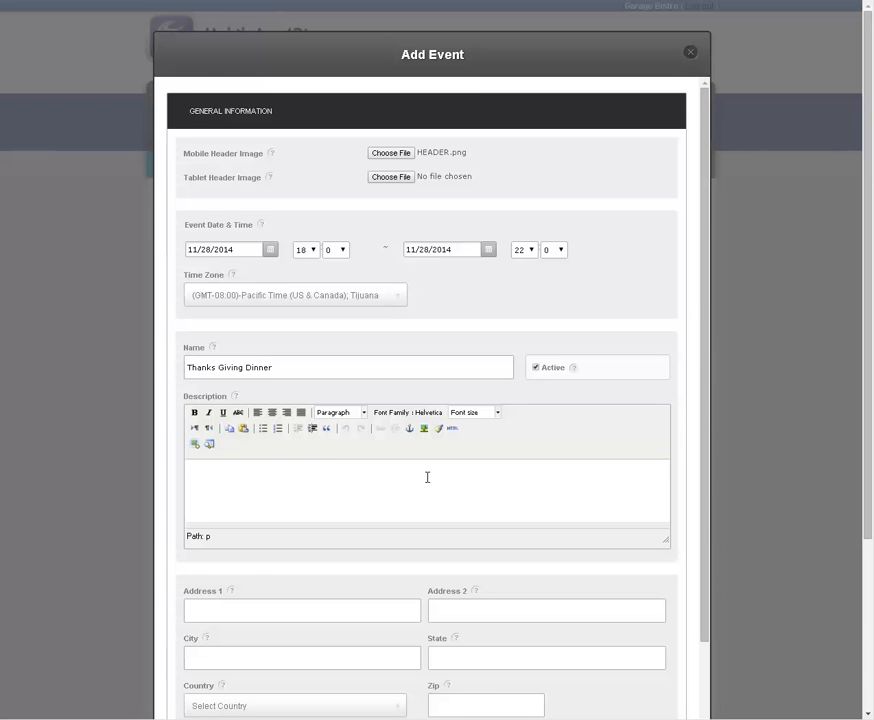
{"action": "type", "text": "Come to our Thanks Giving Dinner to enjoy your evening"}
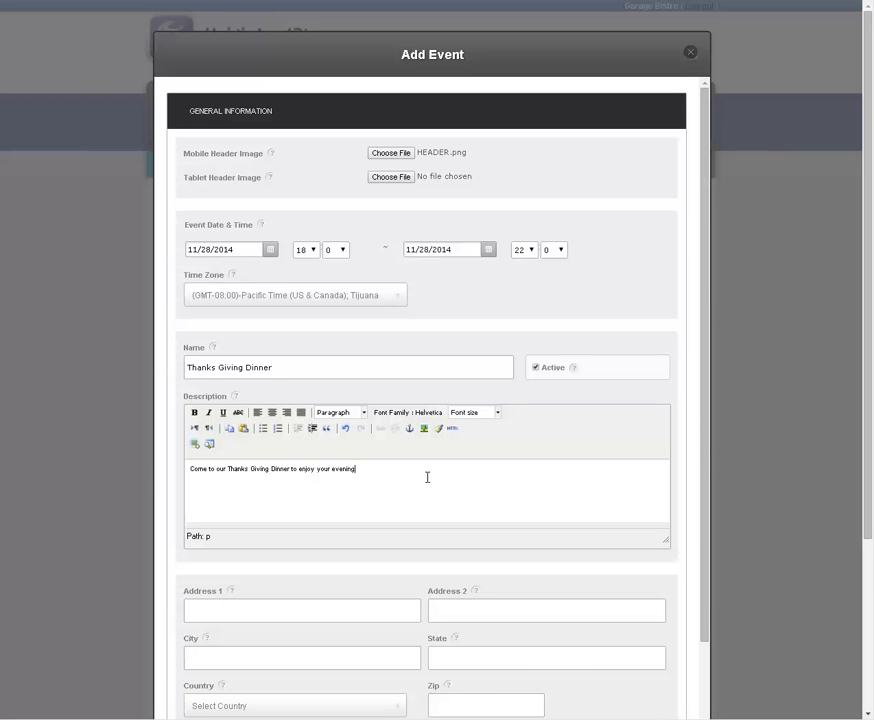
Step: Center the event's description text and set its font size to 4 (14pt)
{"action": "left_click_drag", "start_coordinate": [361, 469], "coordinate": [155, 472]}
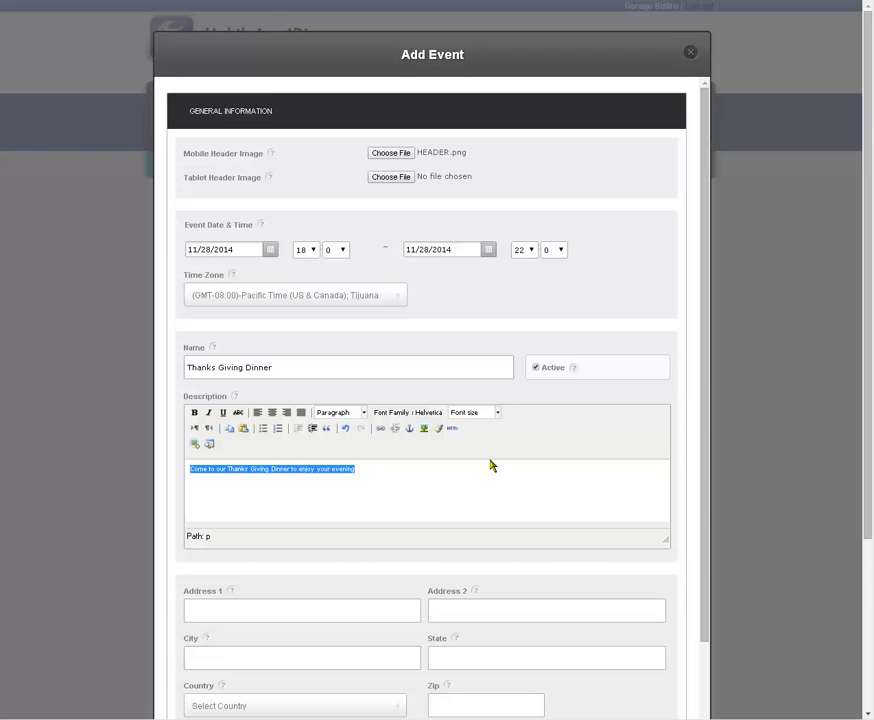
{"action": "left_click", "coordinate": [272, 412]}
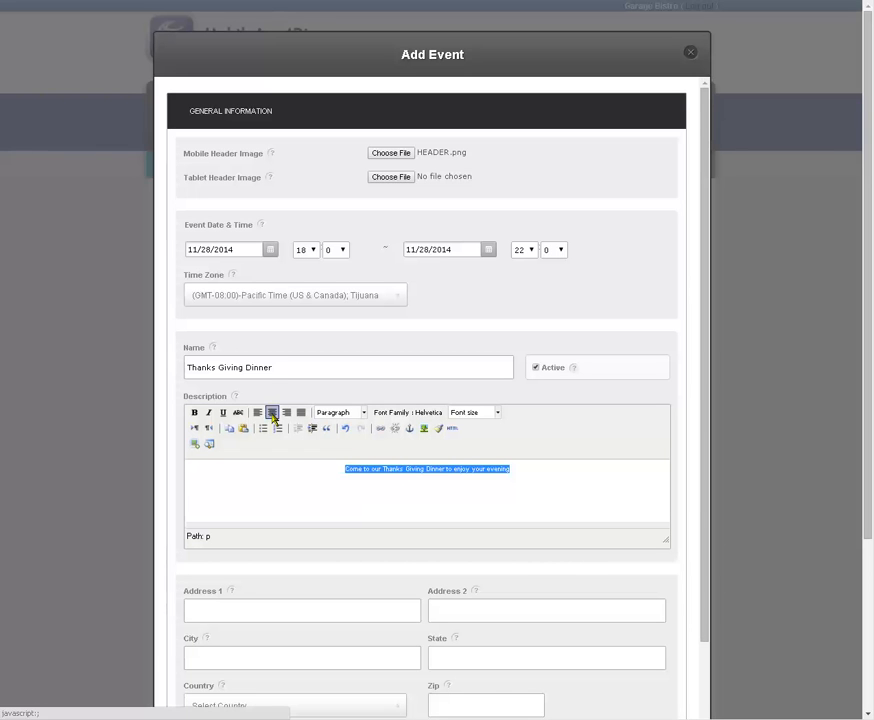
{"action": "left_click", "coordinate": [498, 413]}
{"action": "left_click", "coordinate": [480, 480]}
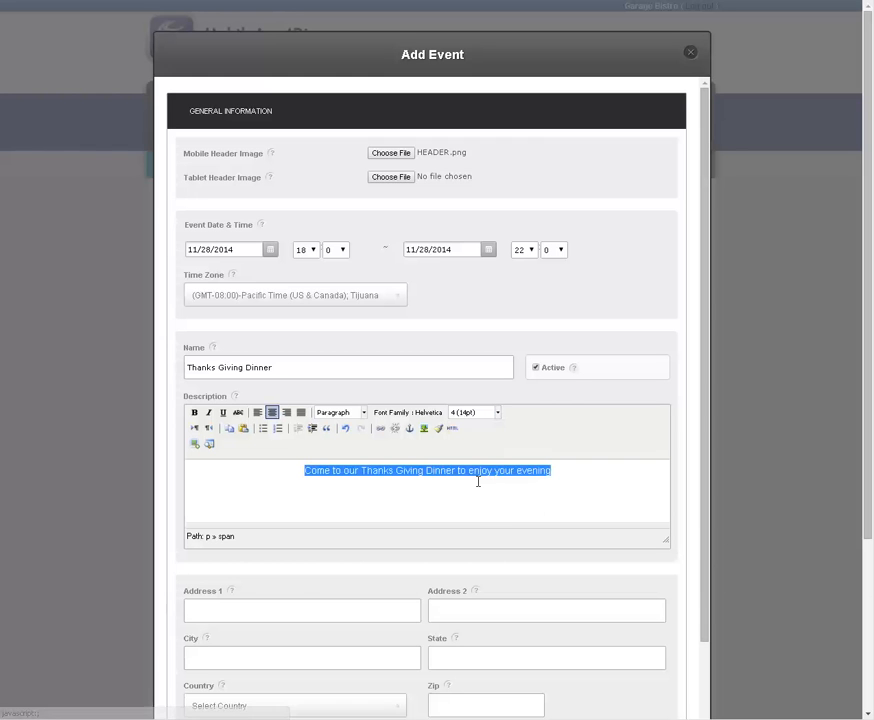
Step: Set the event description's font size to 5 (18pt) and end its sentence with a period
{"action": "left_click", "coordinate": [498, 413]}
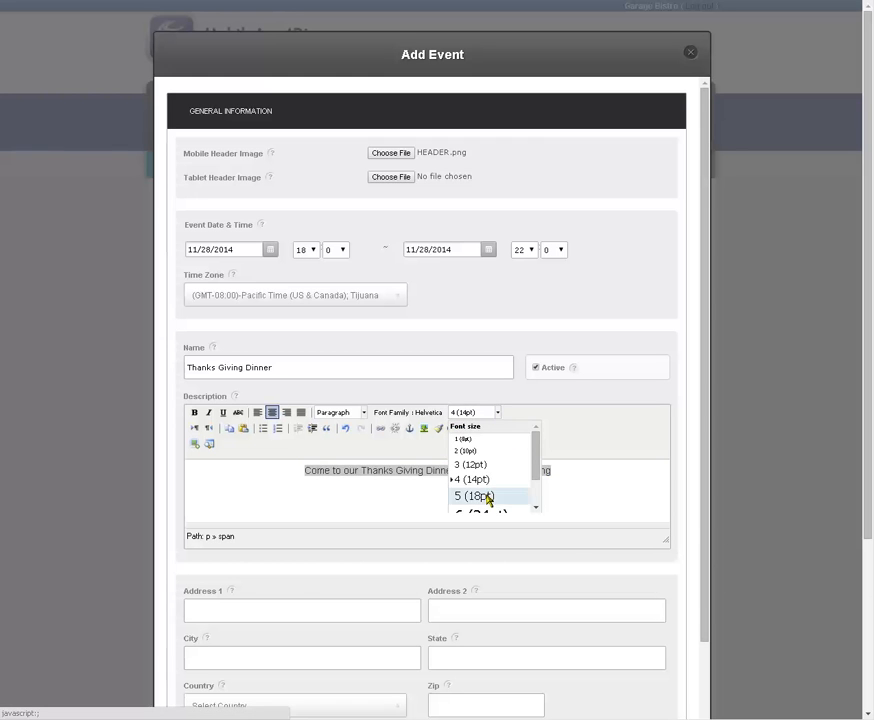
{"action": "left_click", "coordinate": [490, 497]}
{"action": "left_click", "coordinate": [523, 487]}
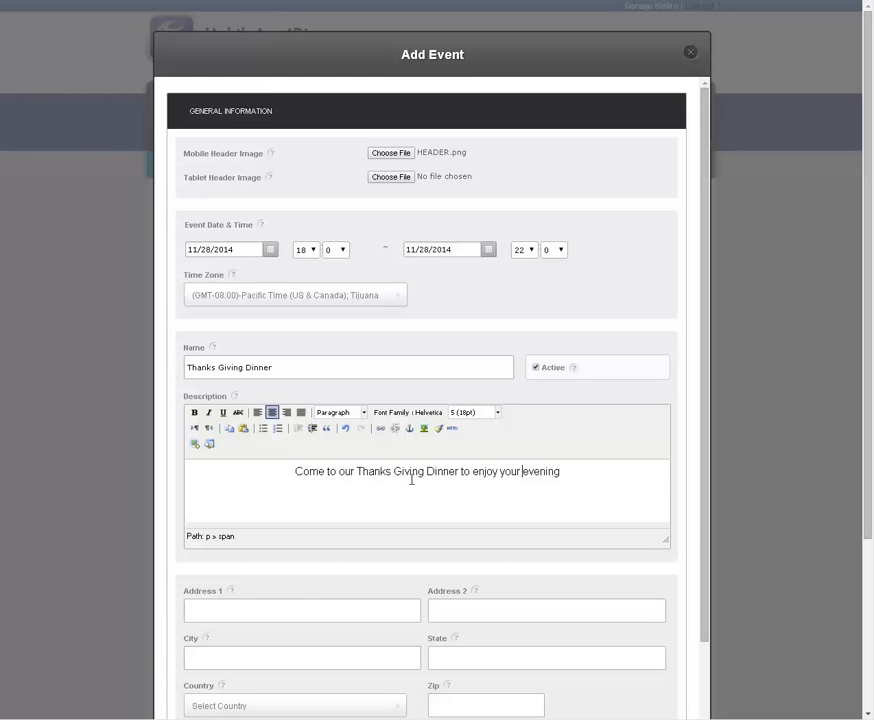
{"action": "left_click", "coordinate": [578, 465]}
{"action": "type", "text": "."}
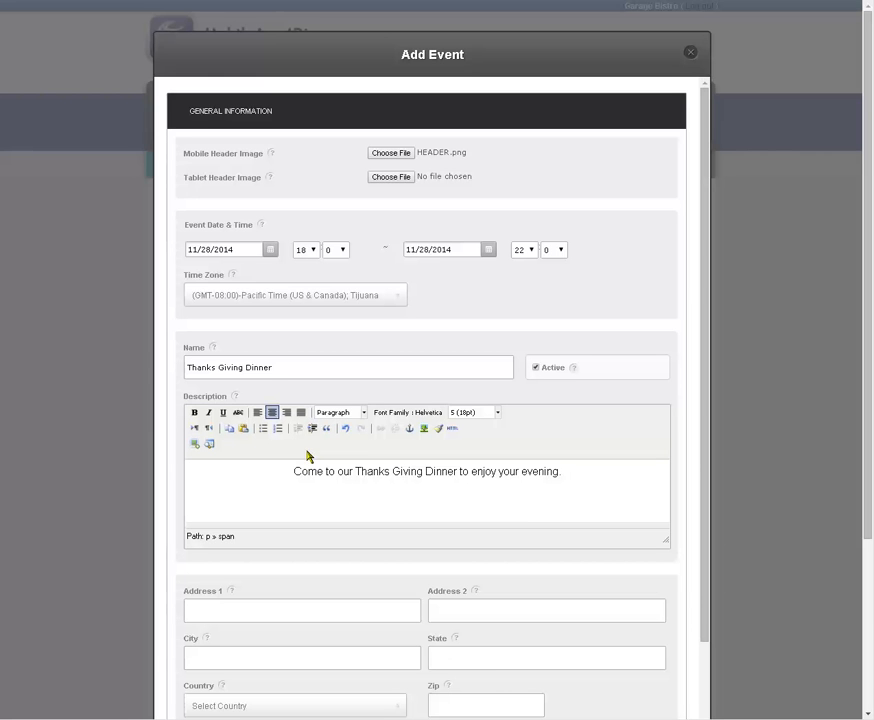
{"action": "left_click", "coordinate": [424, 430]}
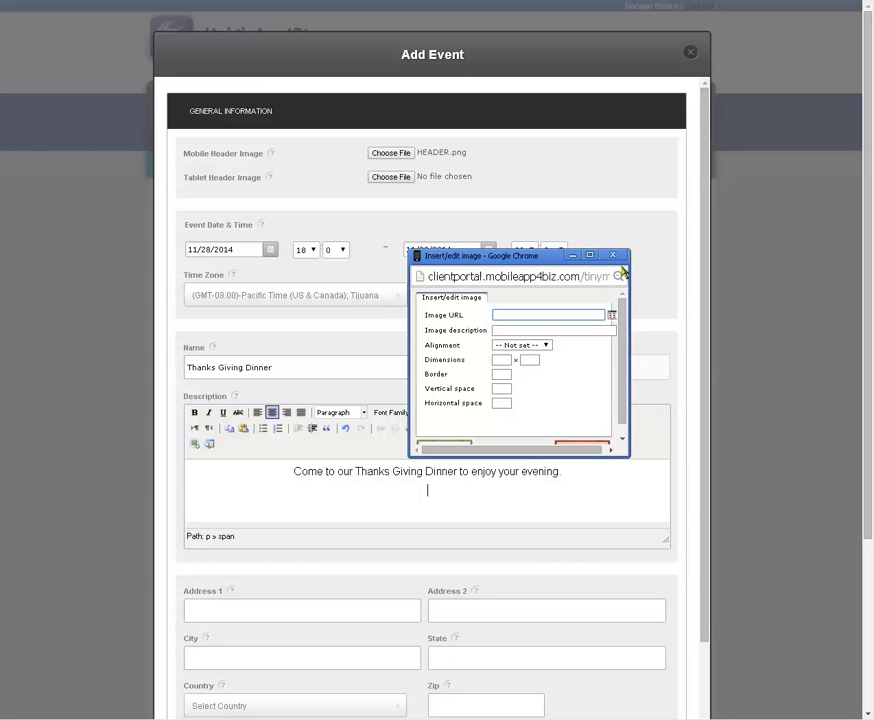
{"action": "left_click", "coordinate": [619, 257]}
{"action": "left_click", "coordinate": [195, 444]}
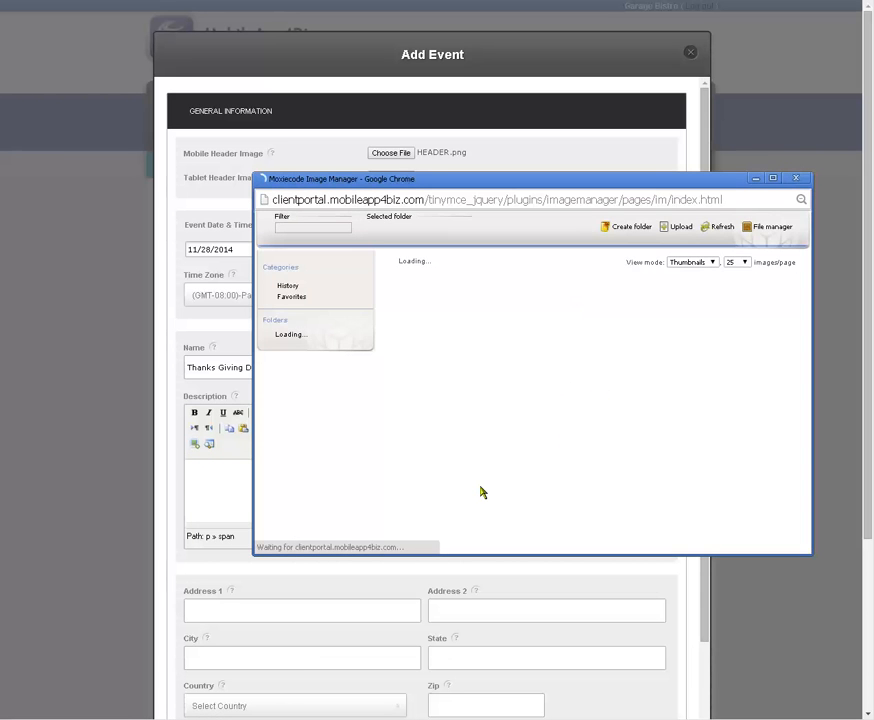
{"action": "left_click", "coordinate": [795, 179]}
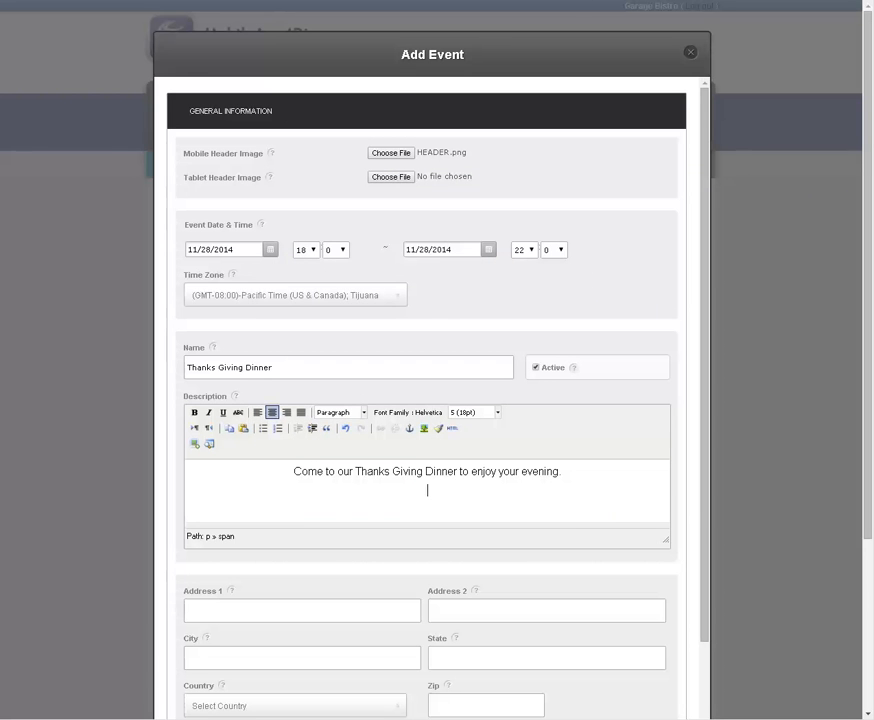
Step: Search Google Images for "thanksgiving 2014" in a new browser tab and copy the image URL of the "happy thanks giving" letter banner
{"action": "key", "text": "ctrl+t"}
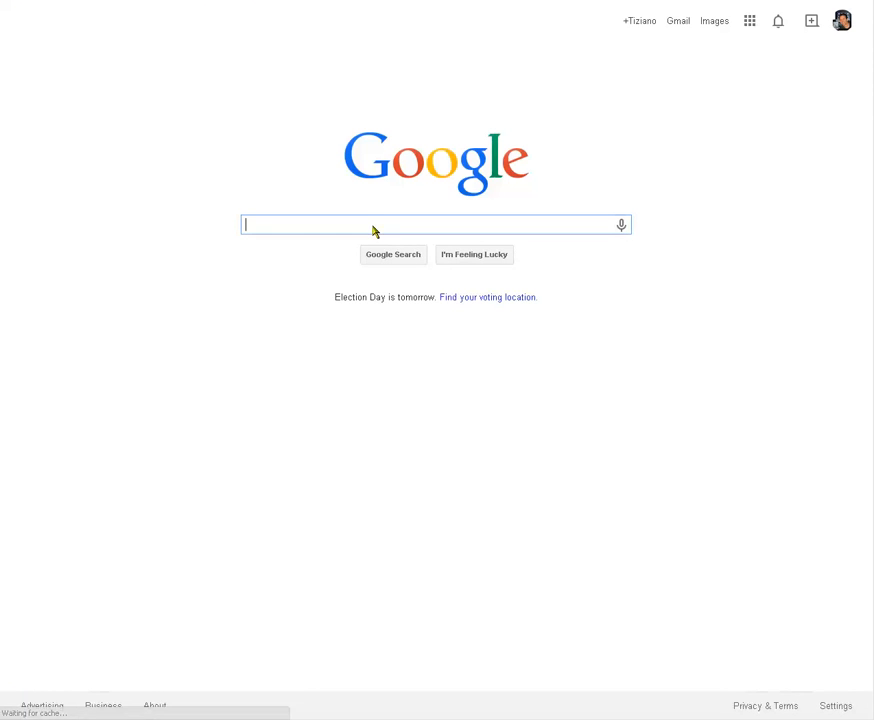
{"action": "type", "text": "han"}
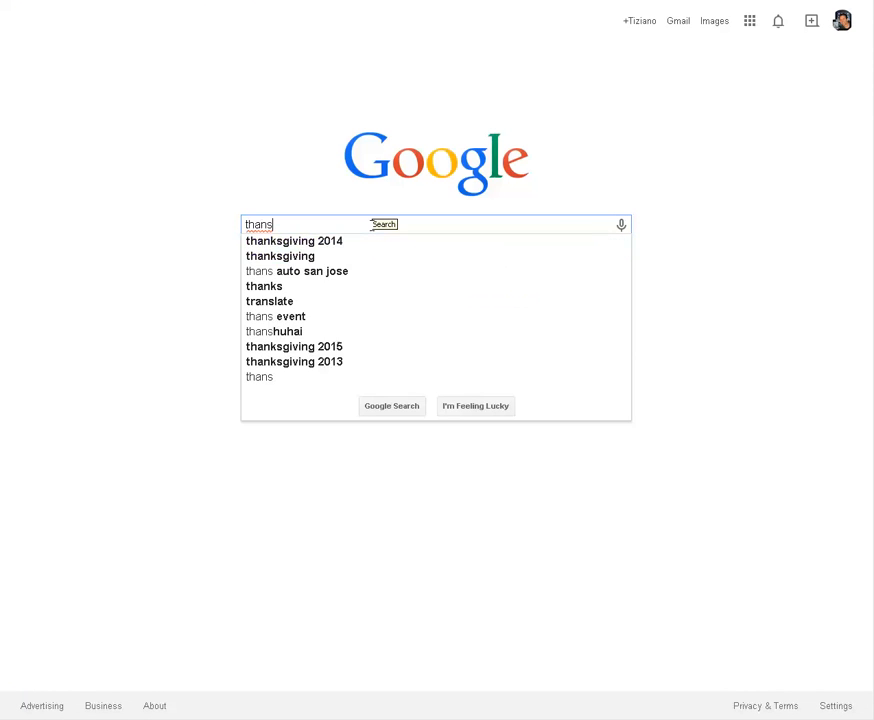
{"action": "type", "text": "ks"}
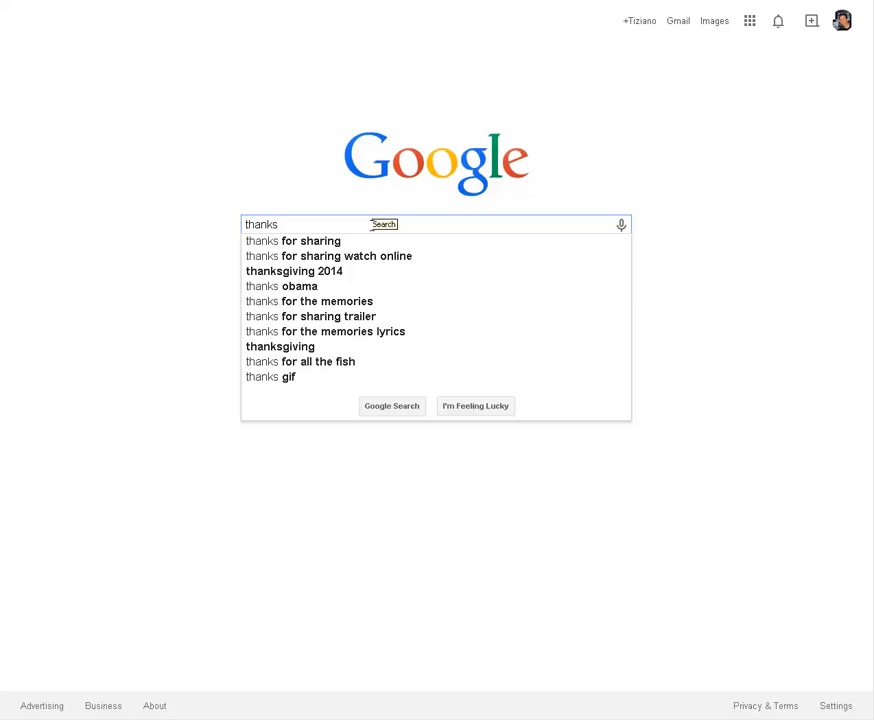
{"action": "left_click", "coordinate": [336, 272]}
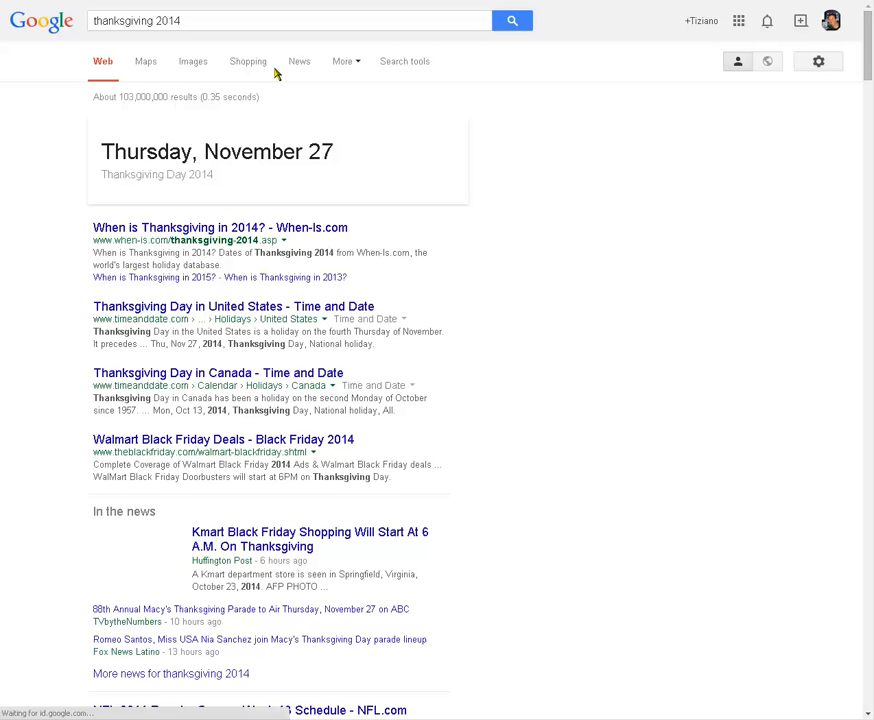
{"action": "left_click", "coordinate": [194, 64]}
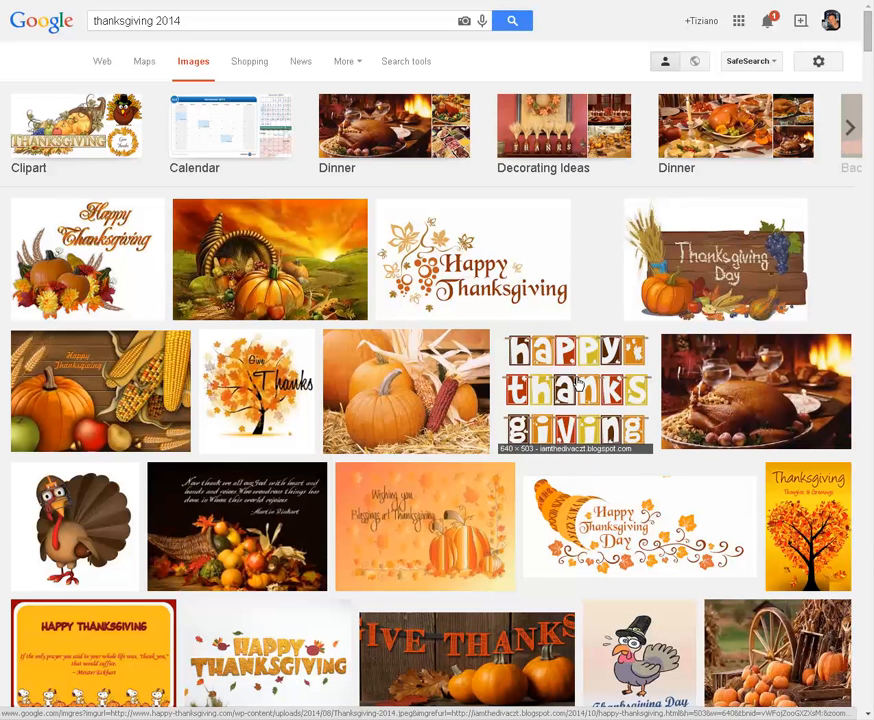
{"action": "right_click", "coordinate": [577, 383]}
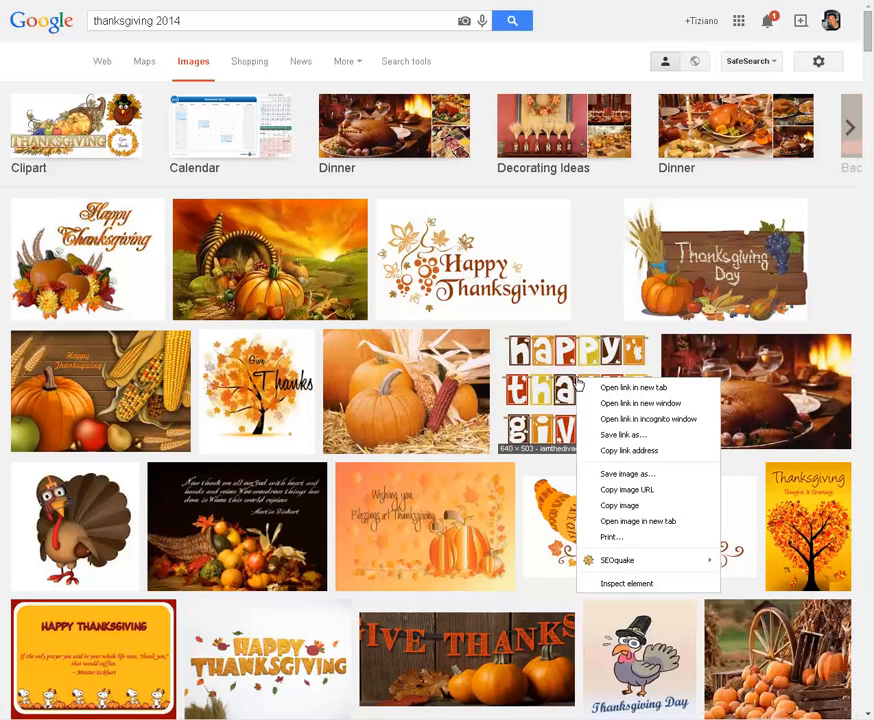
{"action": "left_click", "coordinate": [640, 489]}
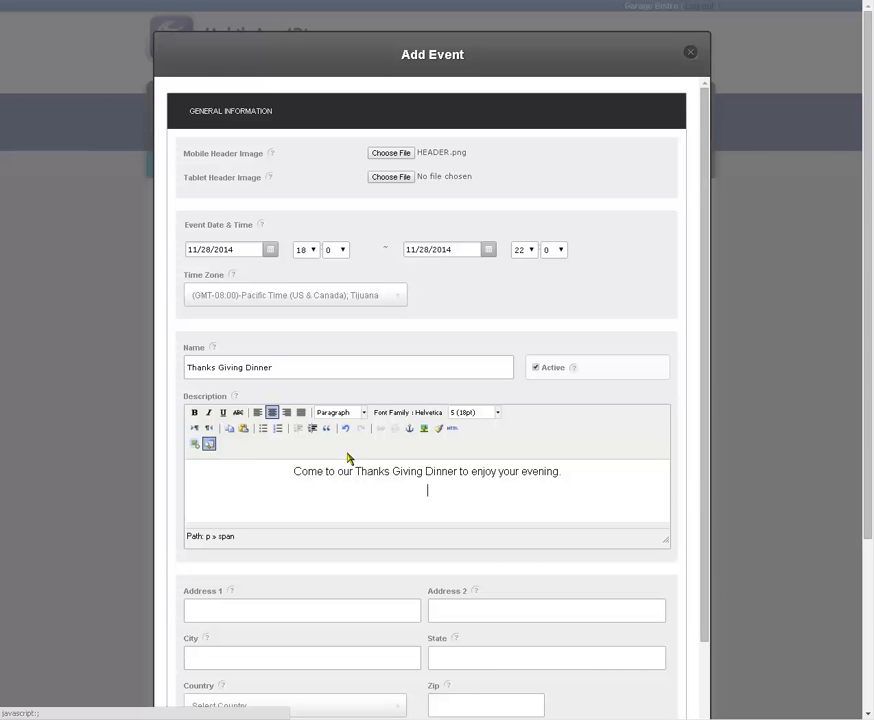
Step: Insert the Thanksgiving banner below the event's description text using the copied image URL
{"action": "left_click", "coordinate": [425, 428]}
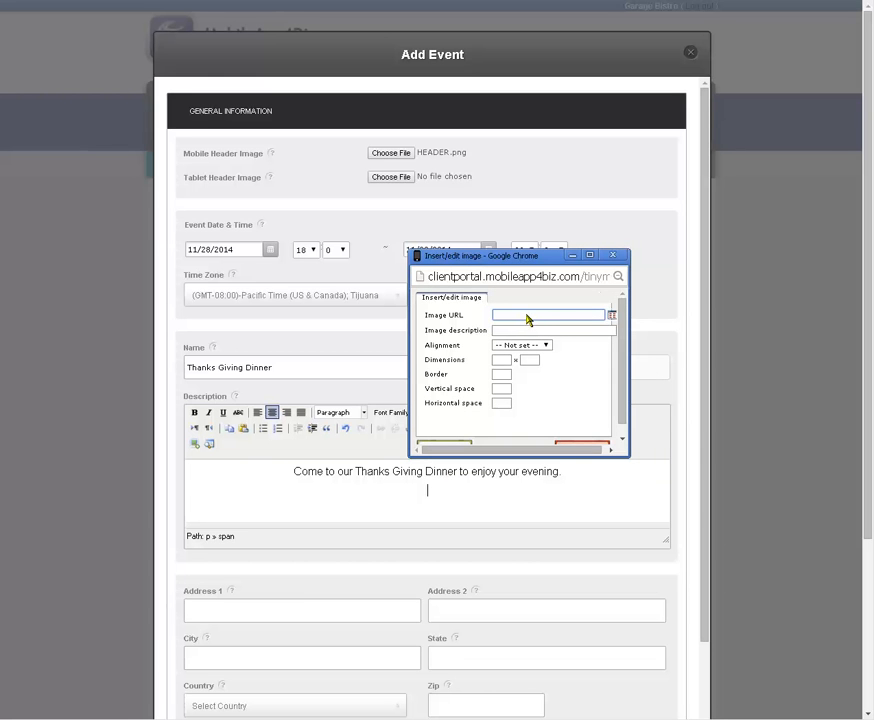
{"action": "key", "text": "ctrl+v"}
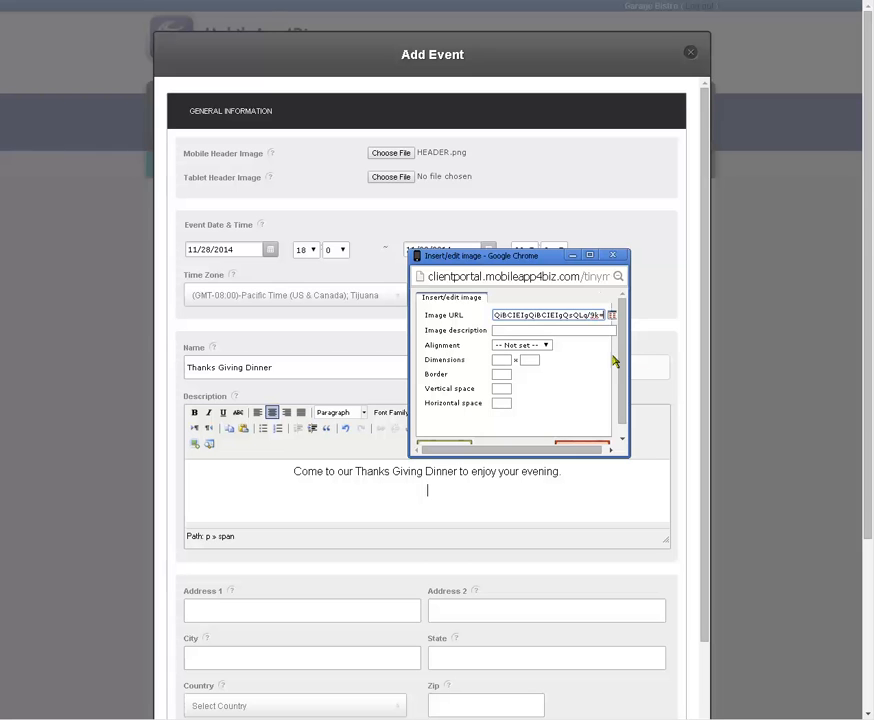
{"action": "left_click", "coordinate": [622, 440]}
{"action": "left_click", "coordinate": [455, 437]}
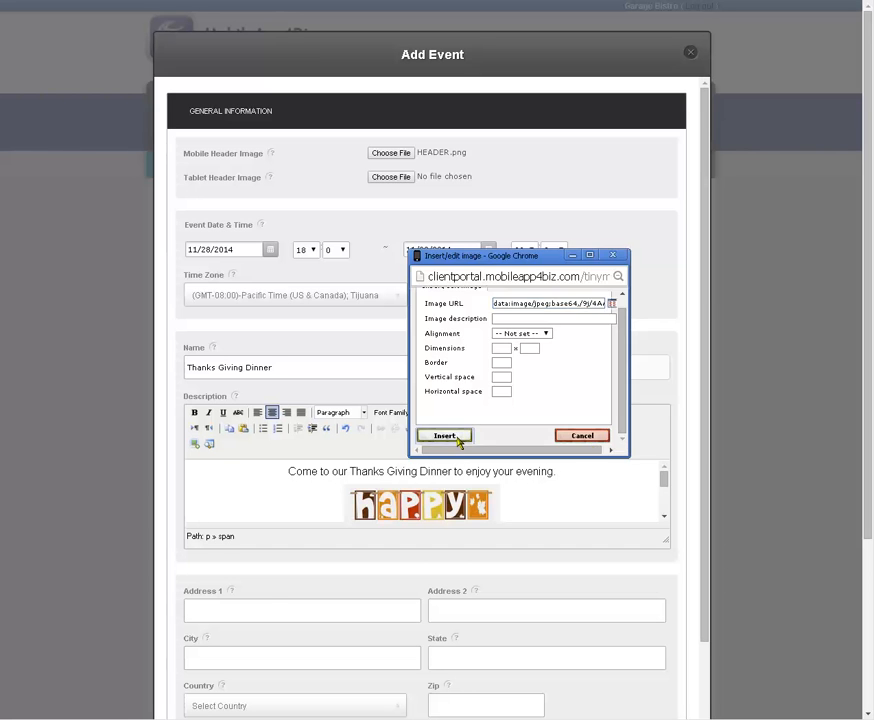
{"action": "scroll", "coordinate": [437, 488], "scroll_direction": "down", "scroll_amount": 3}
Step: Copy the street address from the Le Garage website and fill in the event's address, city, state and zip with the matching autofill entry
{"action": "left_click", "coordinate": [271, 609]}
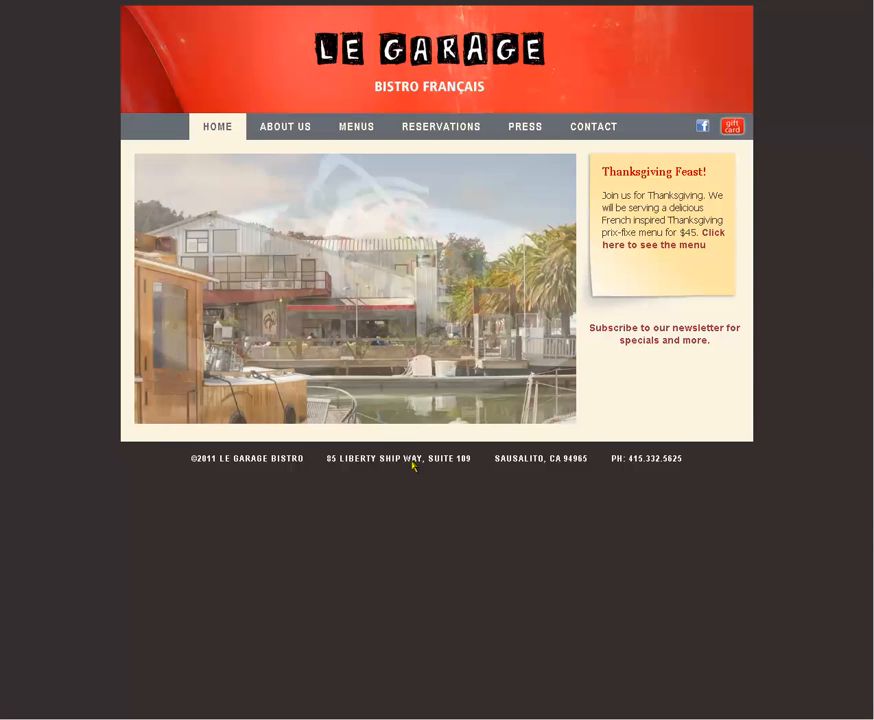
{"action": "left_click_drag", "start_coordinate": [421, 457], "coordinate": [330, 456]}
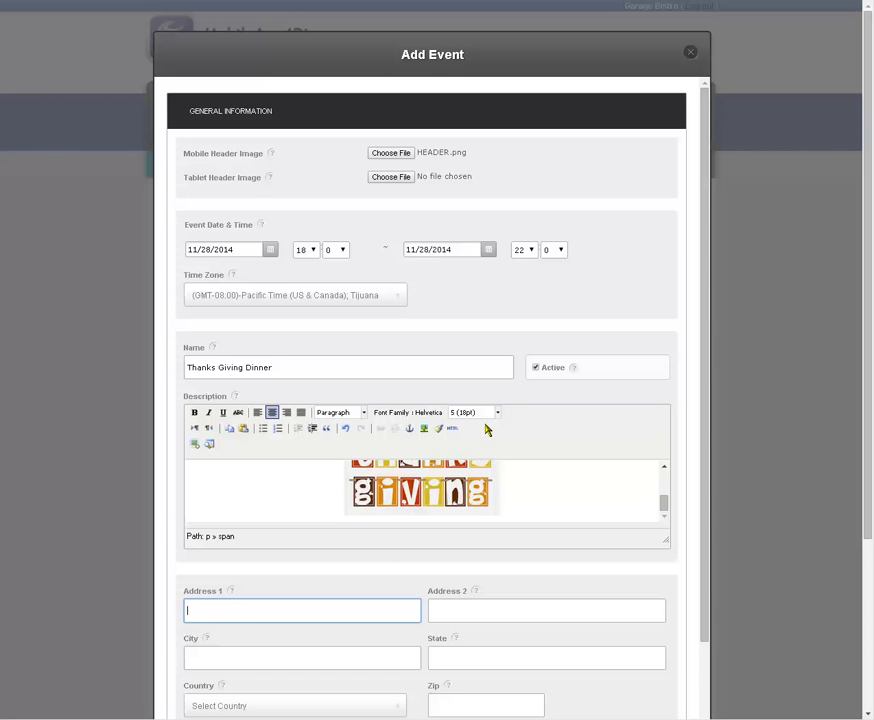
{"action": "scroll", "coordinate": [341, 614], "scroll_direction": "down", "scroll_amount": 2}
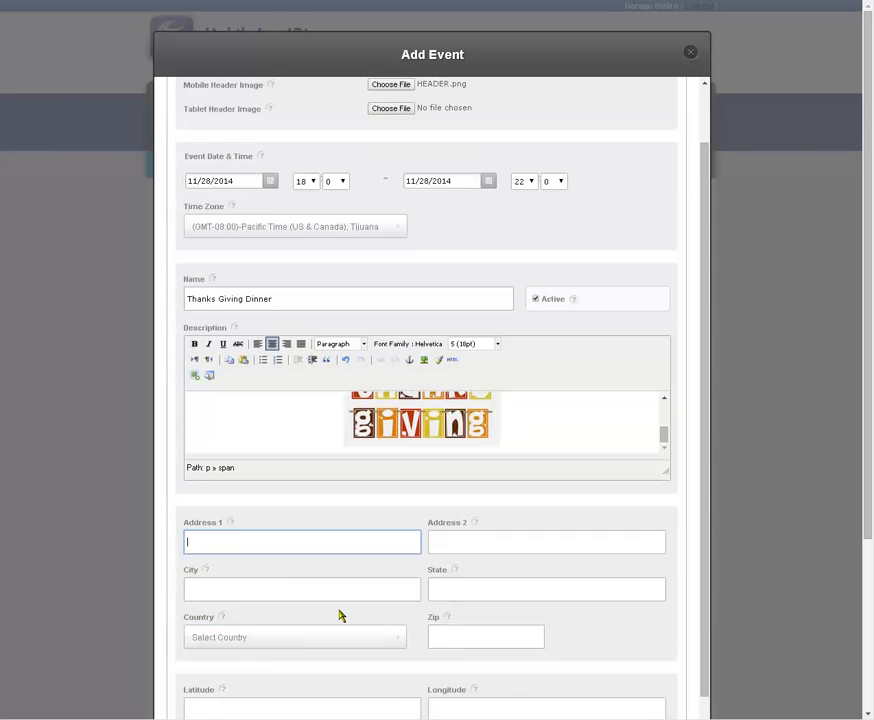
{"action": "type", "text": "85 LIBERTY SHIP WAY"}
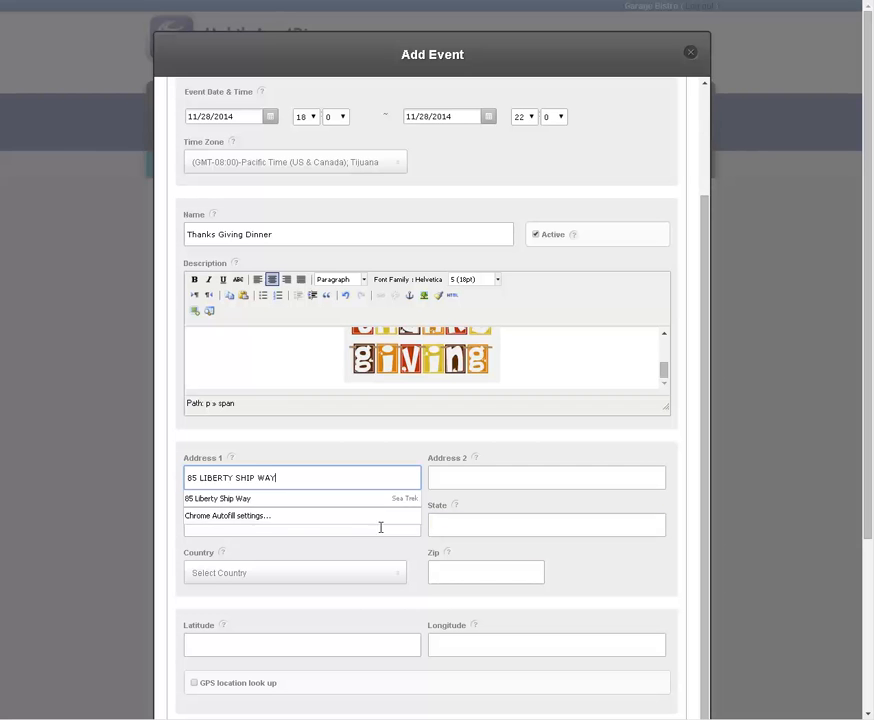
{"action": "left_click", "coordinate": [230, 498]}
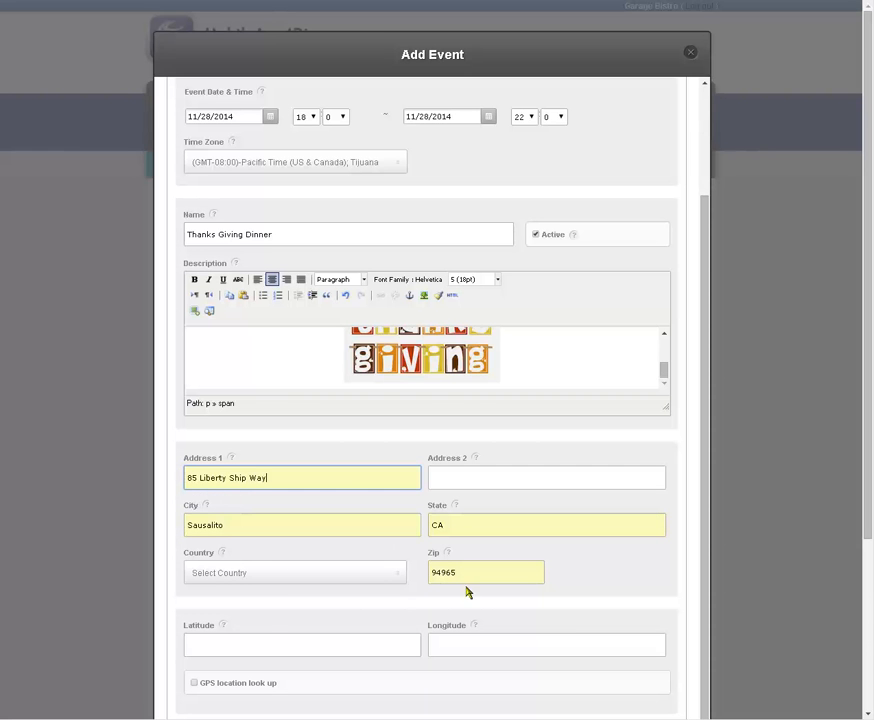
Step: Enable GPS location look up for the event and save the event
{"action": "scroll", "coordinate": [498, 548], "scroll_direction": "down", "scroll_amount": 2}
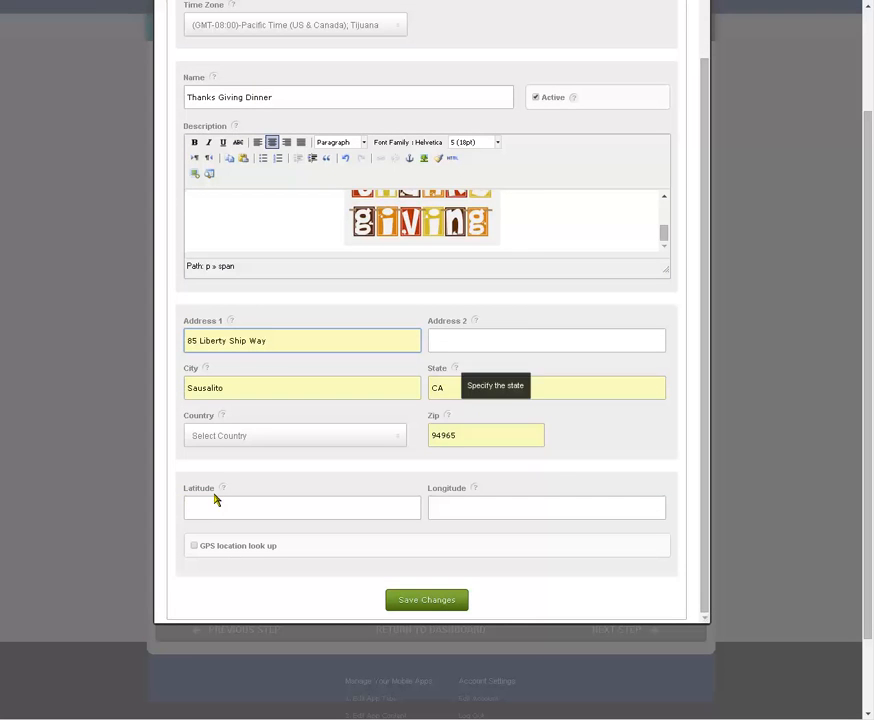
{"action": "left_click", "coordinate": [195, 546]}
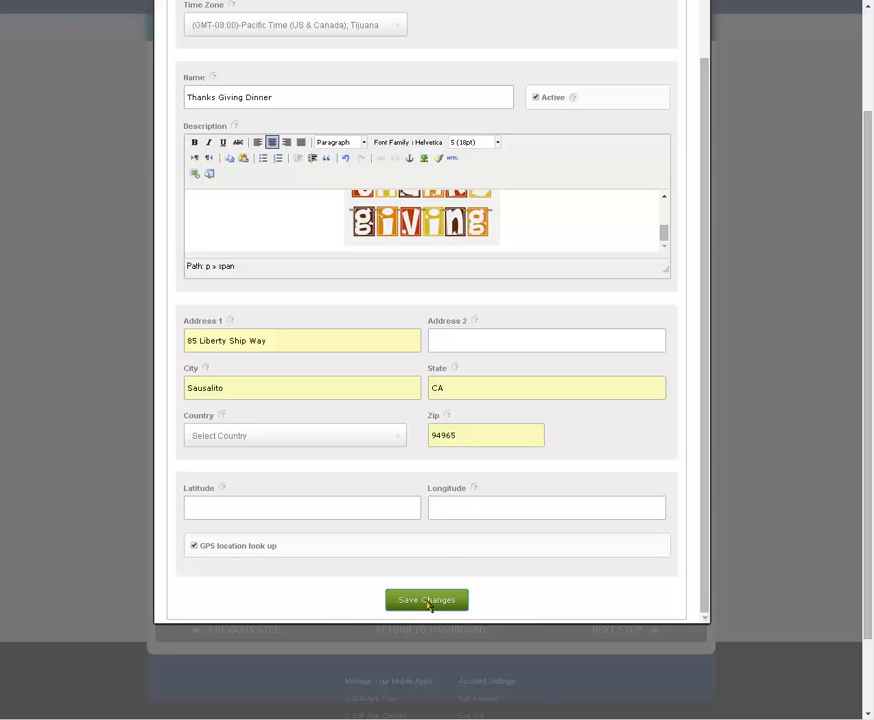
{"action": "left_click", "coordinate": [428, 603]}
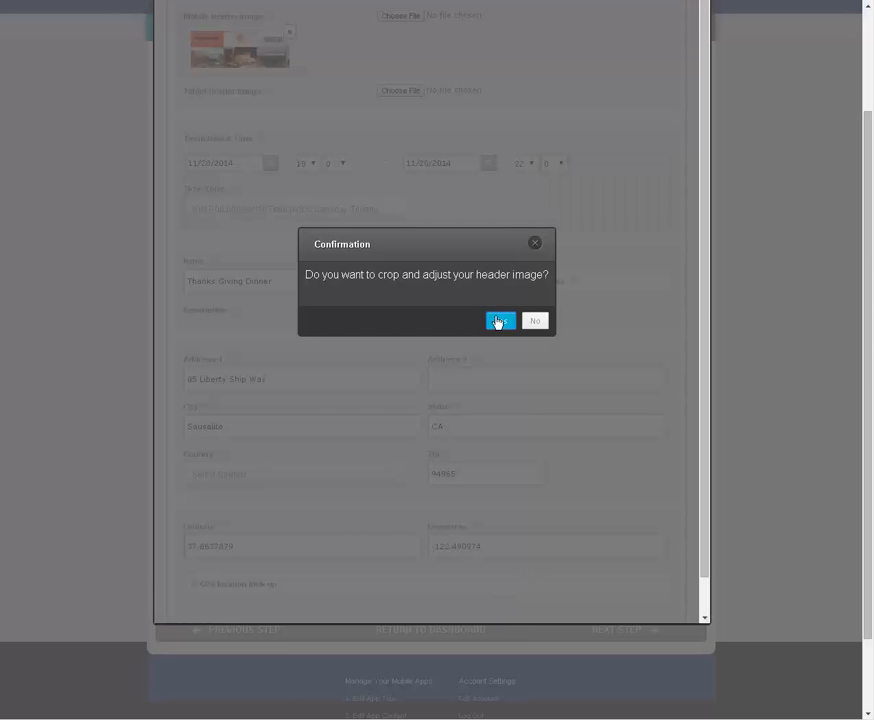
Step: Accept cropping of the event's header image and save the crop with its default area
{"action": "left_click", "coordinate": [498, 321]}
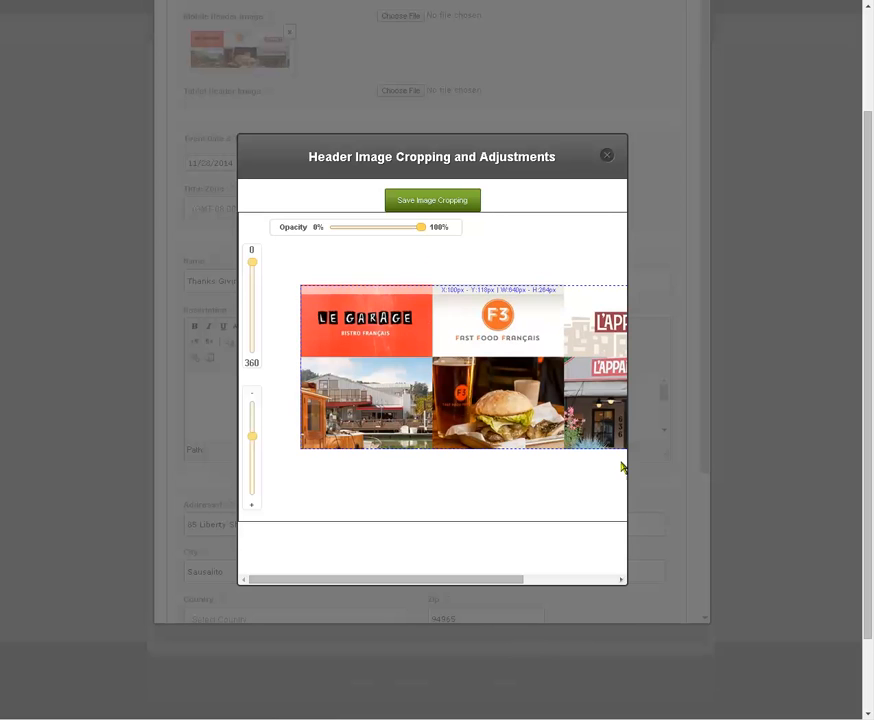
{"action": "left_click_drag", "start_coordinate": [534, 577], "coordinate": [514, 573]}
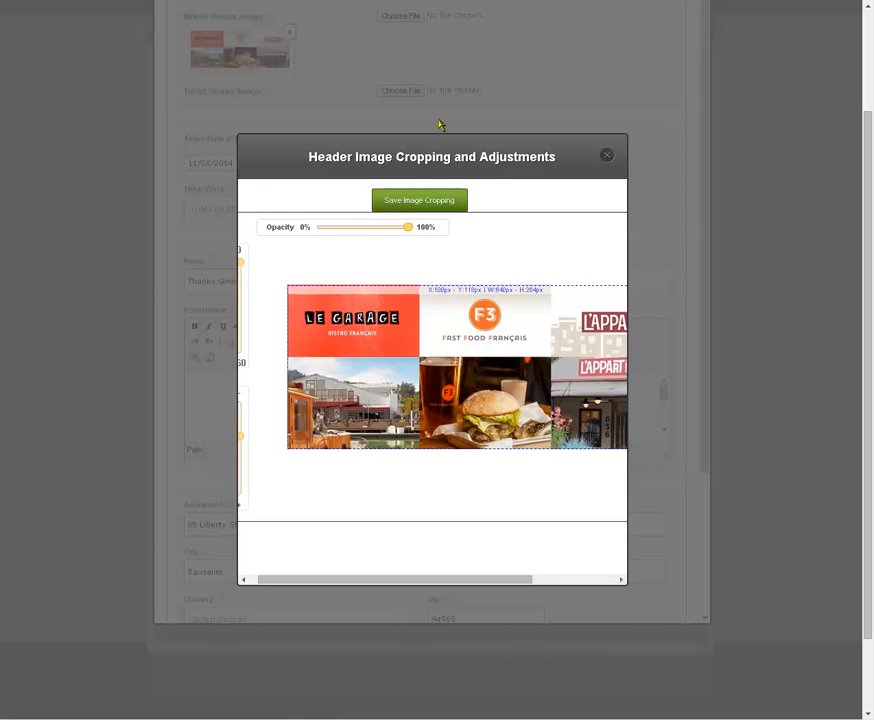
{"action": "left_click", "coordinate": [420, 201]}
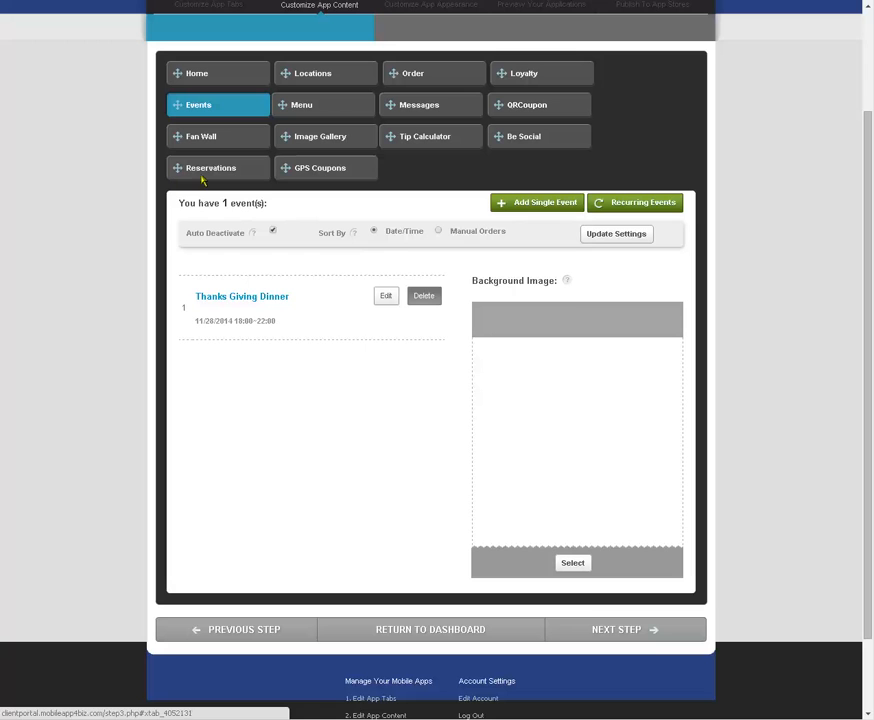
Step: Start a new item in the app's Menu section and go through its section, name and description fields
{"action": "left_click", "coordinate": [306, 106]}
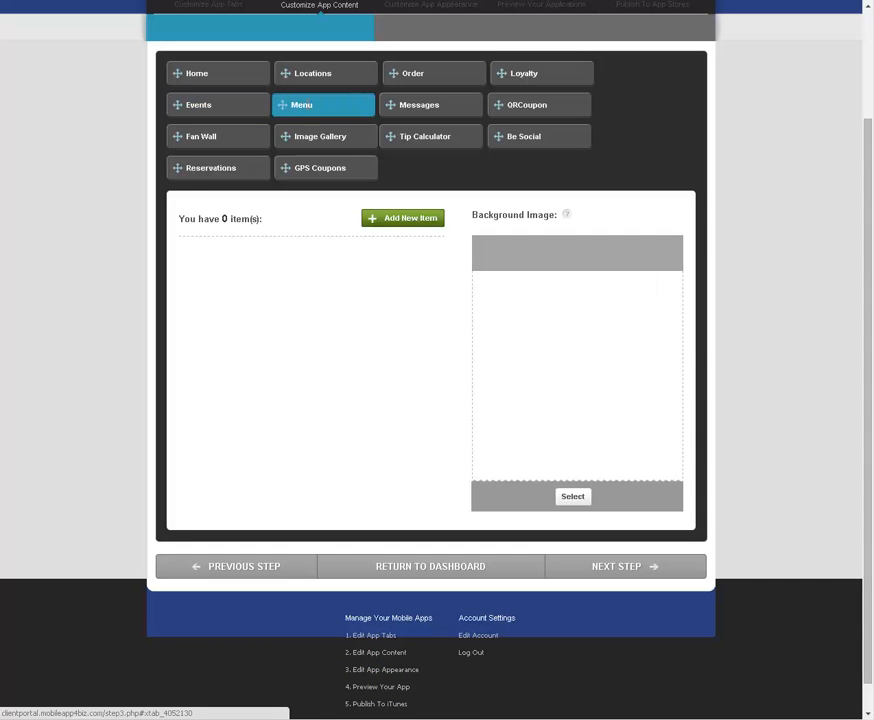
{"action": "left_click", "coordinate": [418, 226]}
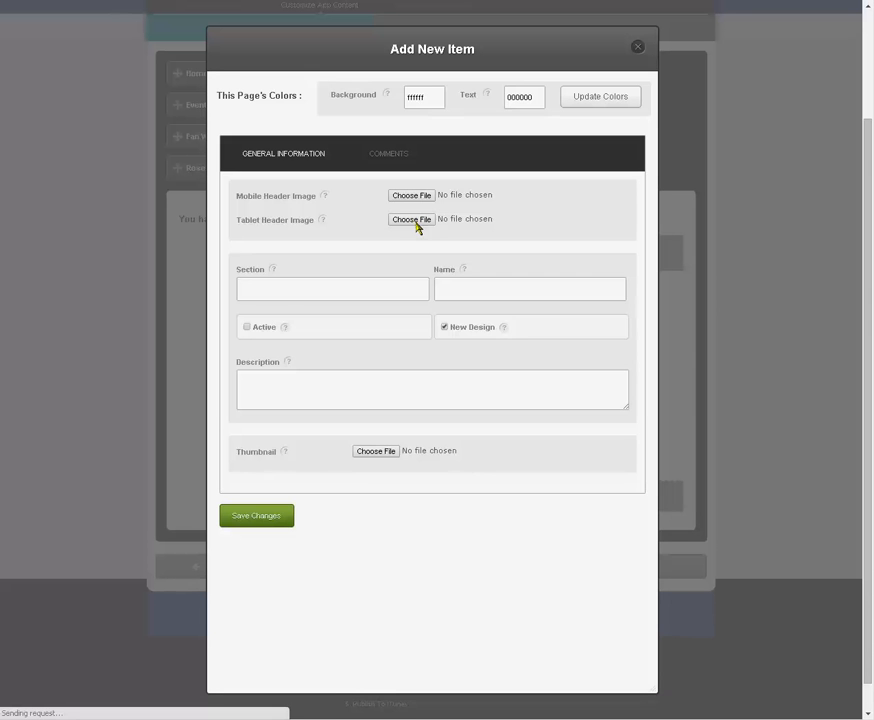
{"action": "left_click", "coordinate": [381, 438]}
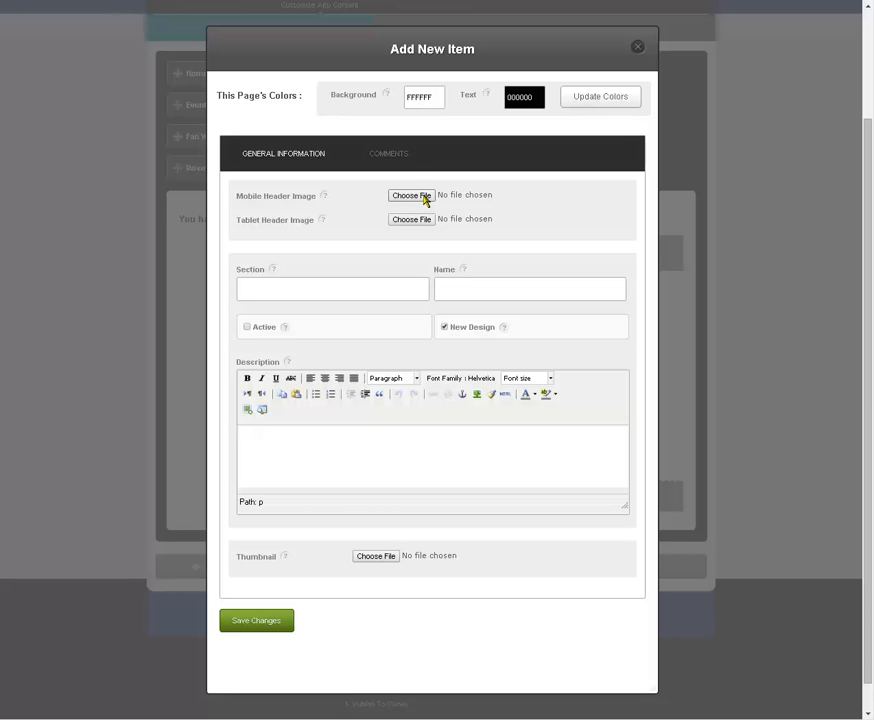
{"action": "left_click", "coordinate": [467, 288]}
{"action": "left_click", "coordinate": [376, 285]}
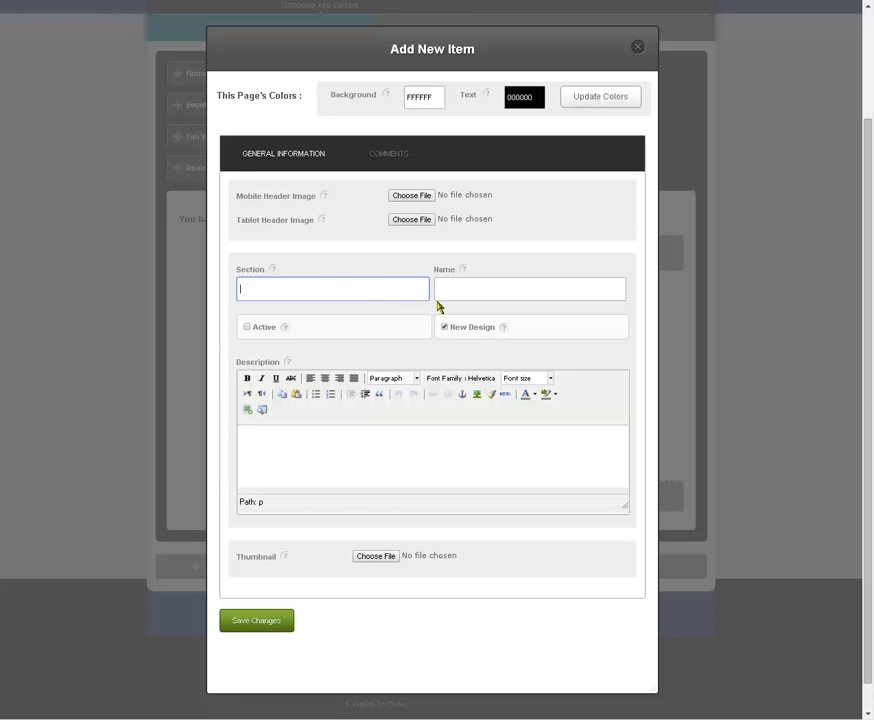
{"action": "left_click", "coordinate": [488, 286]}
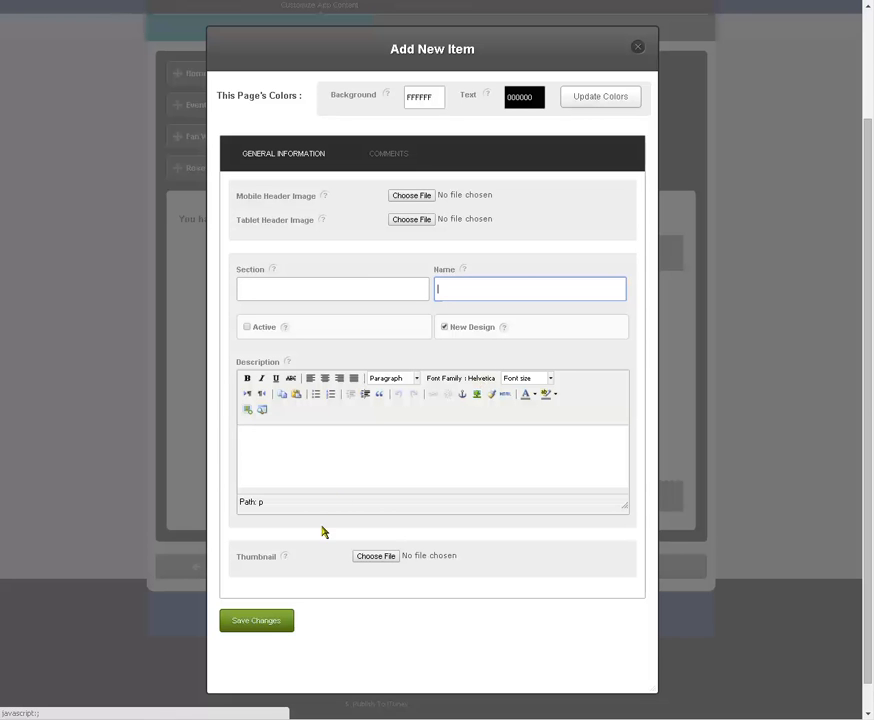
{"action": "left_click", "coordinate": [355, 436]}
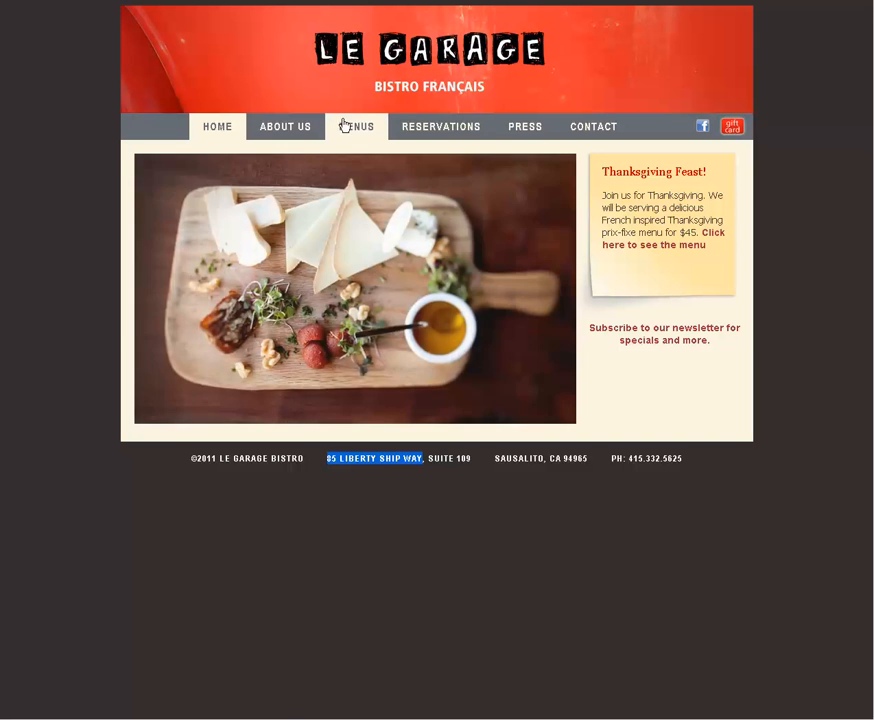
Step: Open the Lunch Menu from the Menus page of the Le Garage website
{"action": "left_click", "coordinate": [344, 124]}
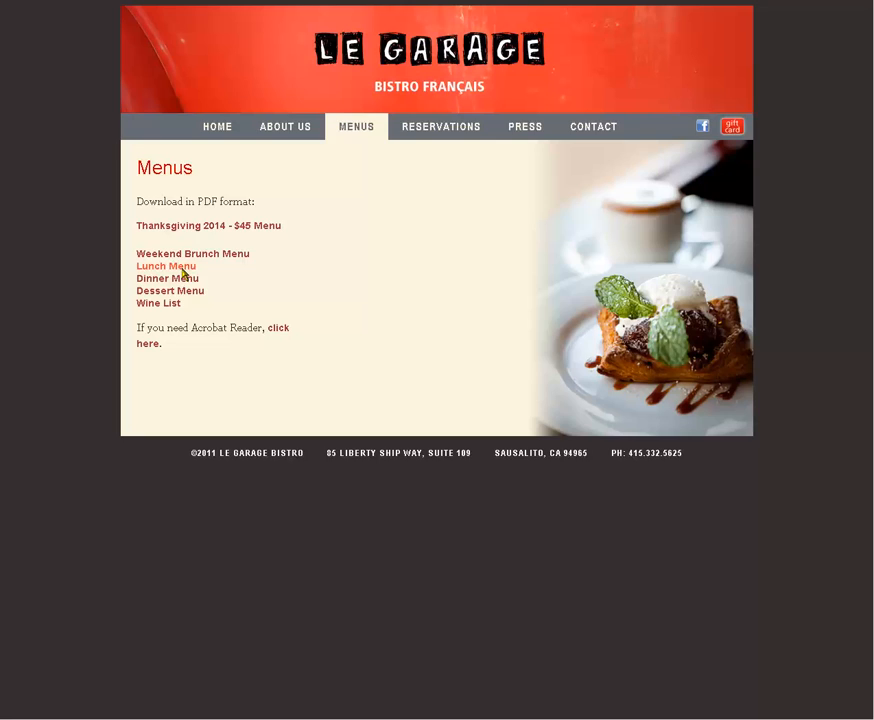
{"action": "left_click", "coordinate": [184, 268]}
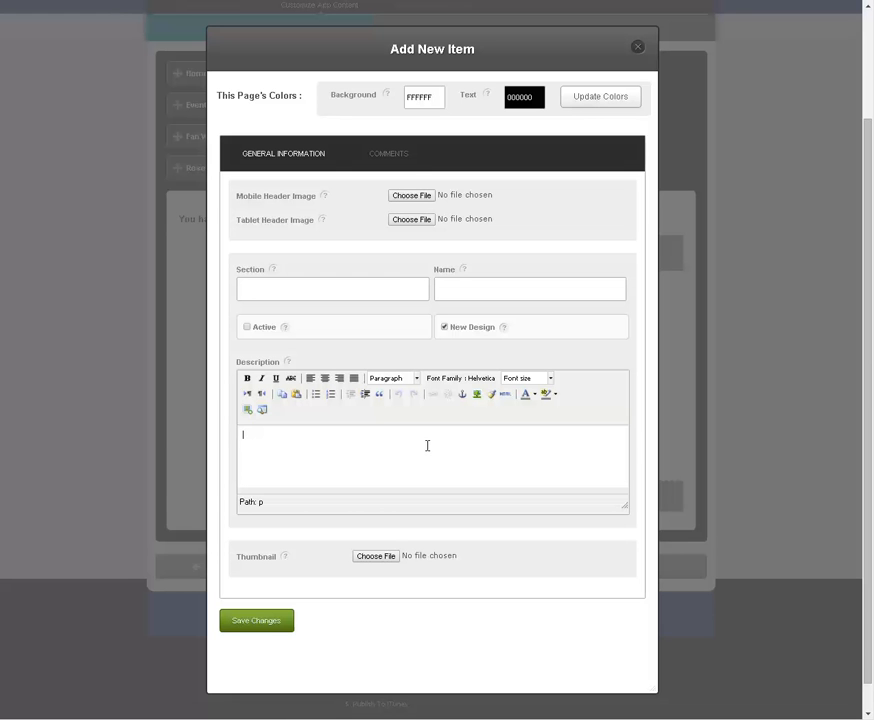
Step: Try to insert the Lunch_LeGarage.pdf web address as an image in the new item's description
{"action": "left_click", "coordinate": [478, 395]}
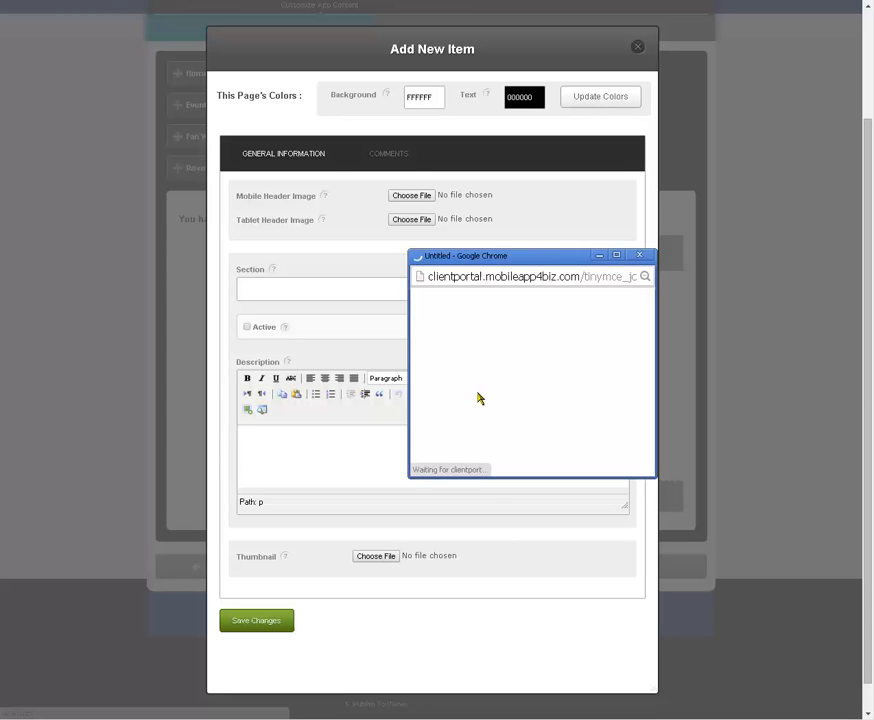
{"action": "key", "text": "ctrl+v"}
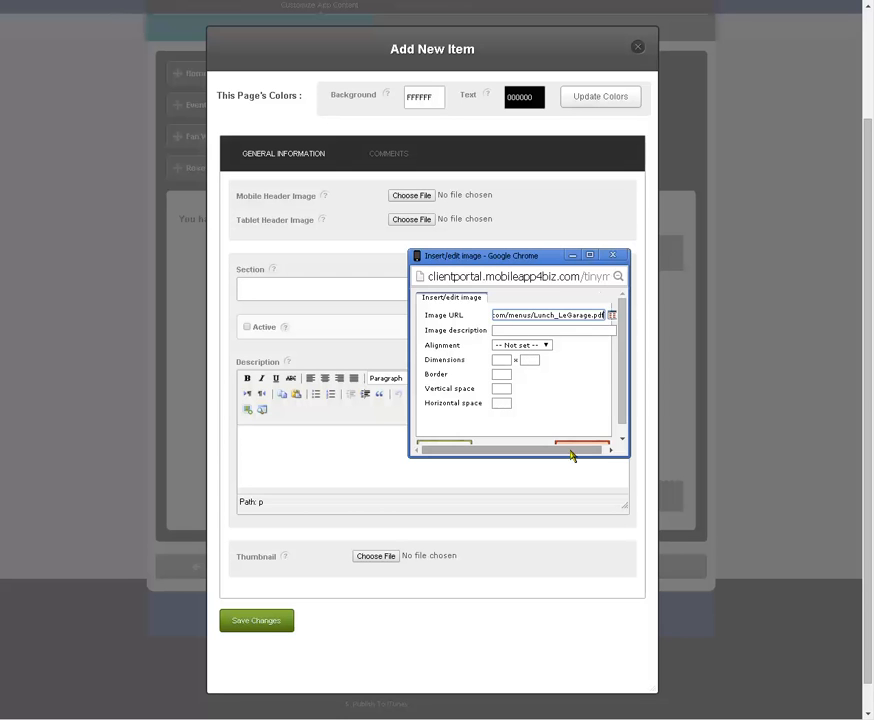
{"action": "scroll", "coordinate": [620, 371], "scroll_direction": "down", "scroll_amount": 1}
{"action": "left_click", "coordinate": [460, 436]}
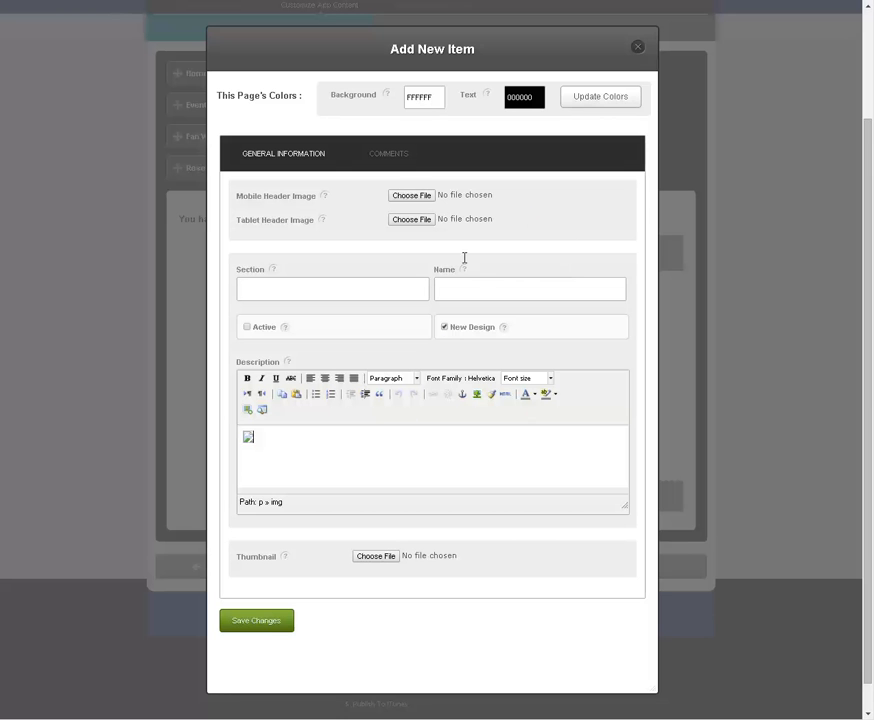
Step: Name the item Lunch Menu, mark it active, try to save it and close the item form
{"action": "left_click", "coordinate": [464, 292]}
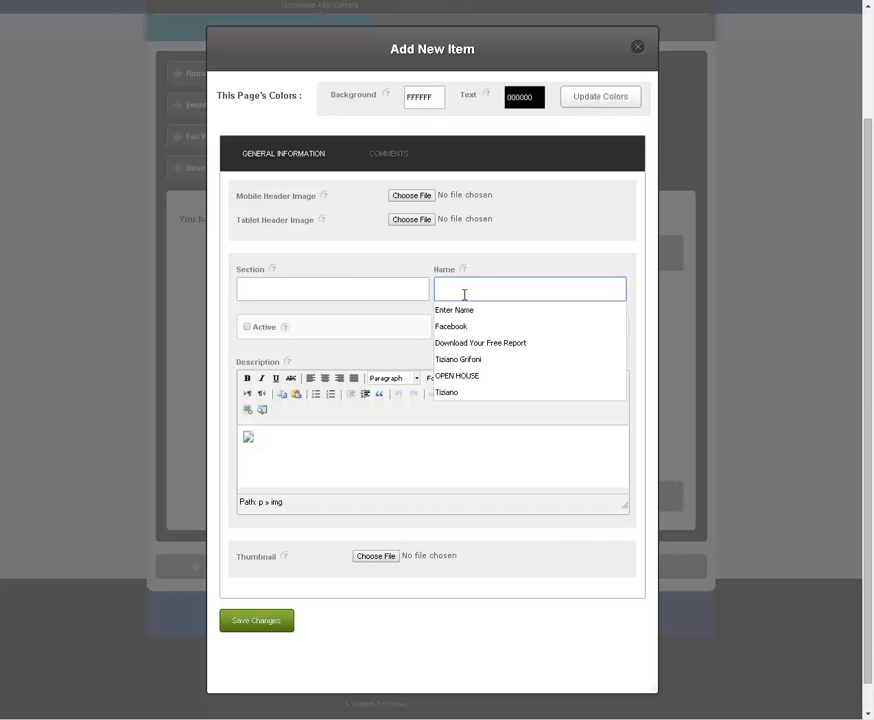
{"action": "type", "text": "Lunch Menu"}
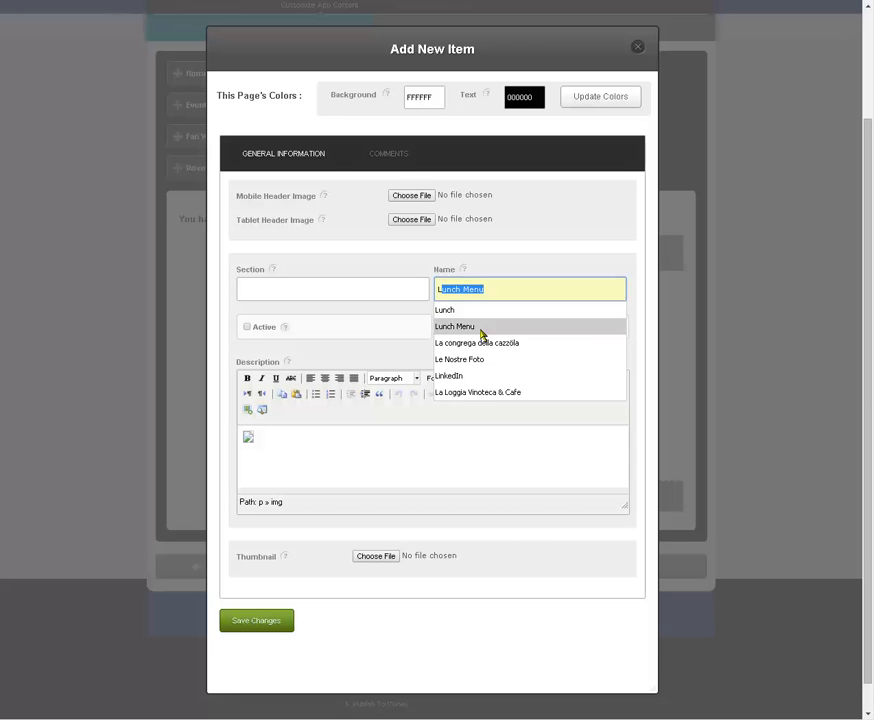
{"action": "left_click", "coordinate": [478, 327]}
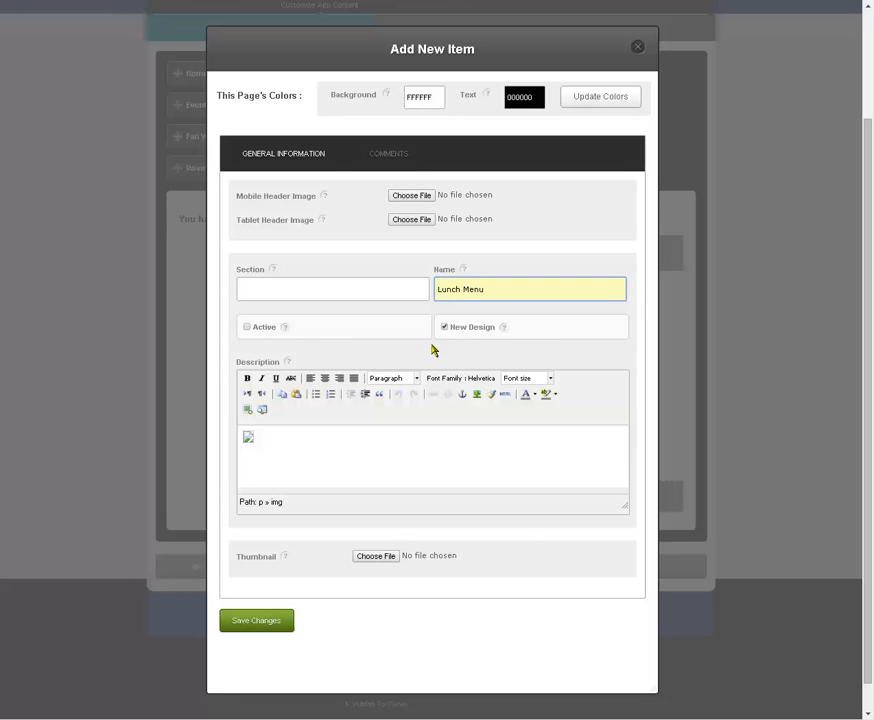
{"action": "left_click", "coordinate": [248, 328]}
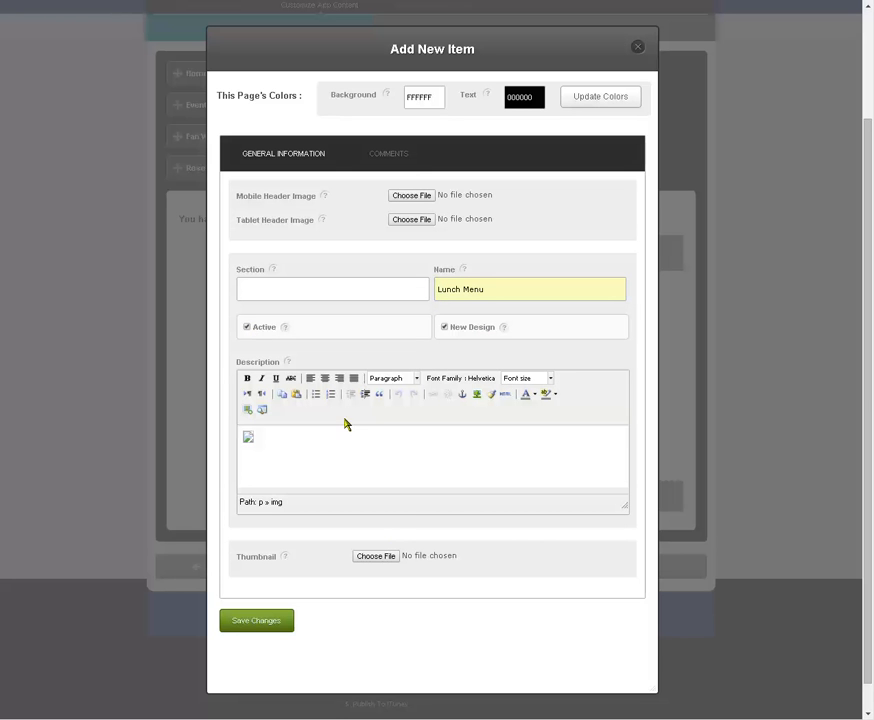
{"action": "left_click", "coordinate": [274, 627]}
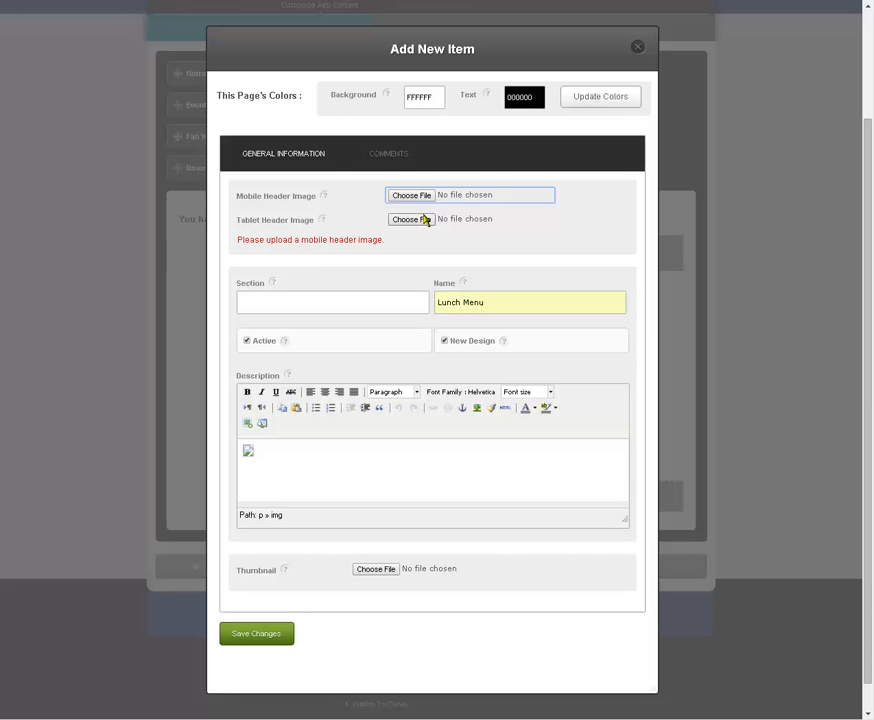
{"action": "left_click", "coordinate": [639, 50]}
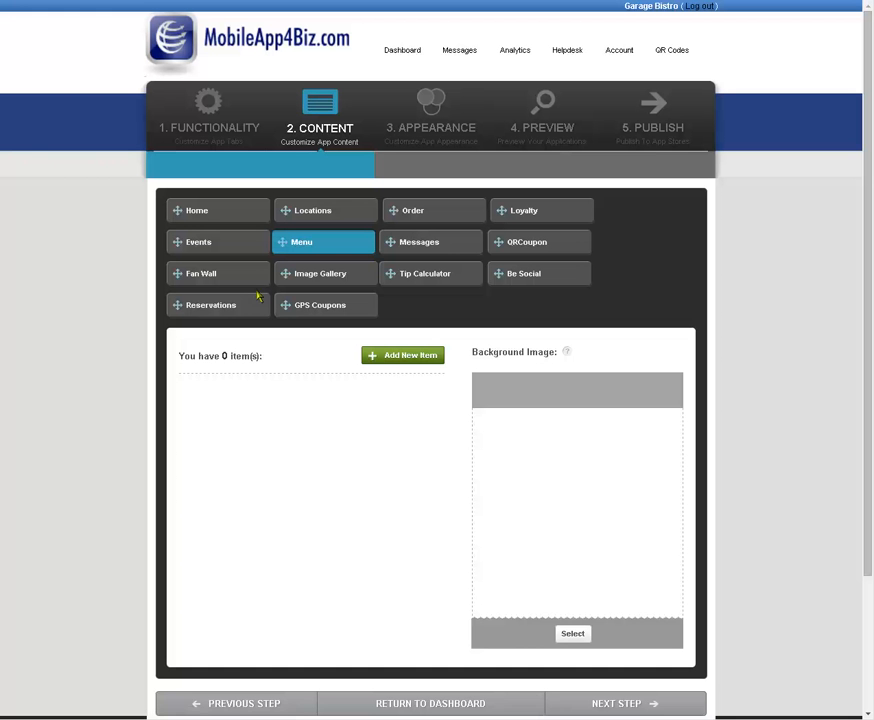
Step: Change the function of the app's Menu tab to PDF Tab and save the tab details
{"action": "left_click", "coordinate": [228, 128]}
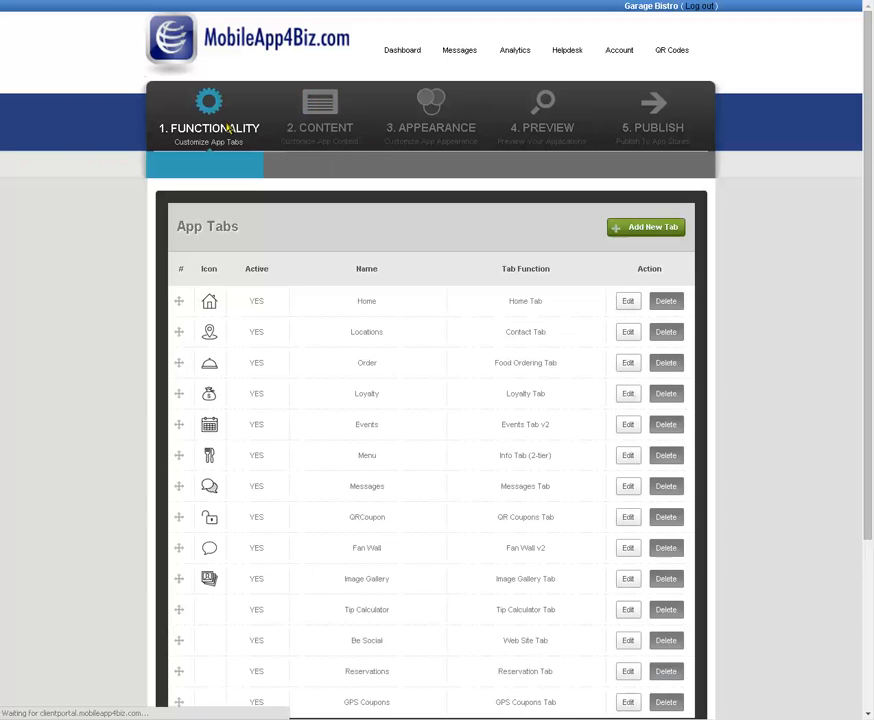
{"action": "scroll", "coordinate": [556, 306], "scroll_direction": "down", "scroll_amount": 3}
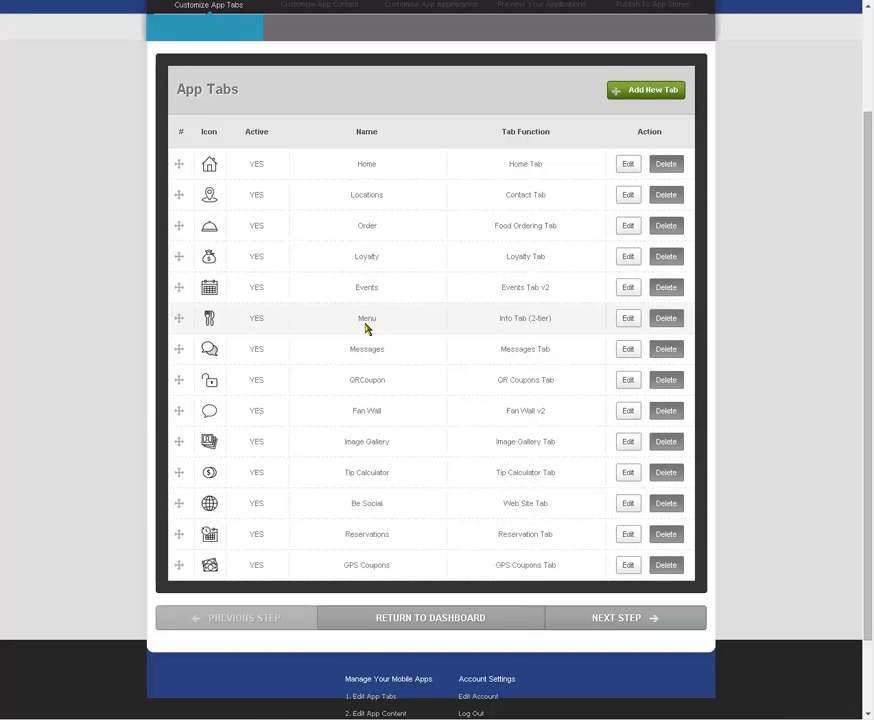
{"action": "left_click", "coordinate": [630, 320]}
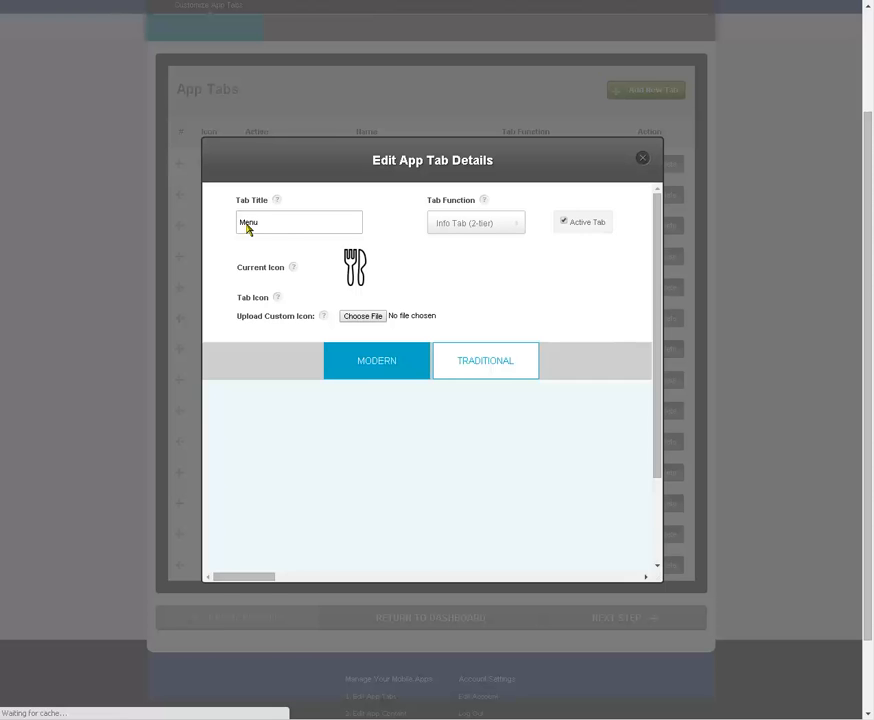
{"action": "left_click", "coordinate": [511, 226]}
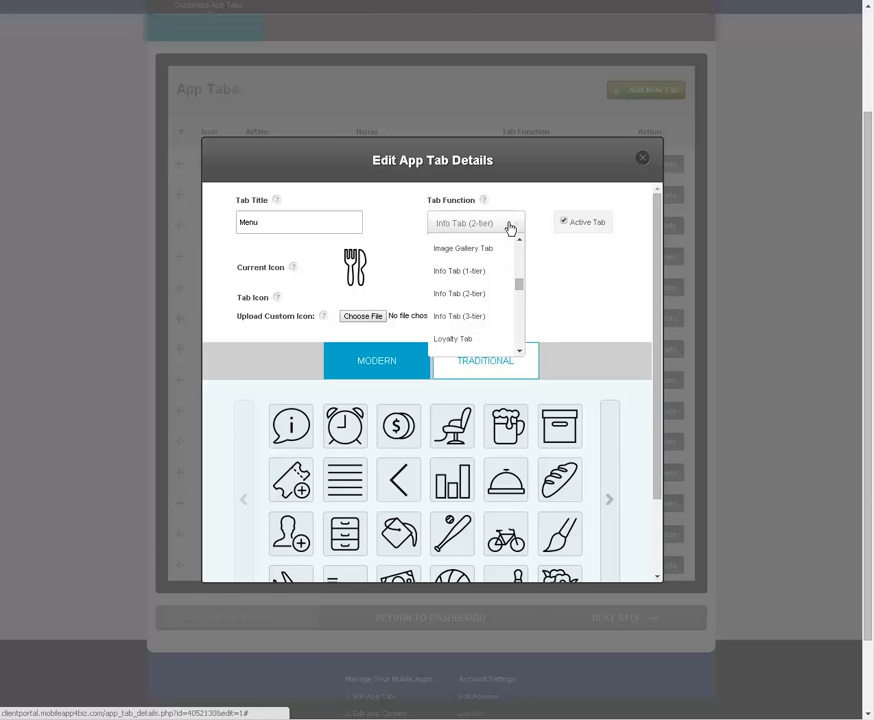
{"action": "left_click_drag", "start_coordinate": [519, 287], "coordinate": [522, 312]}
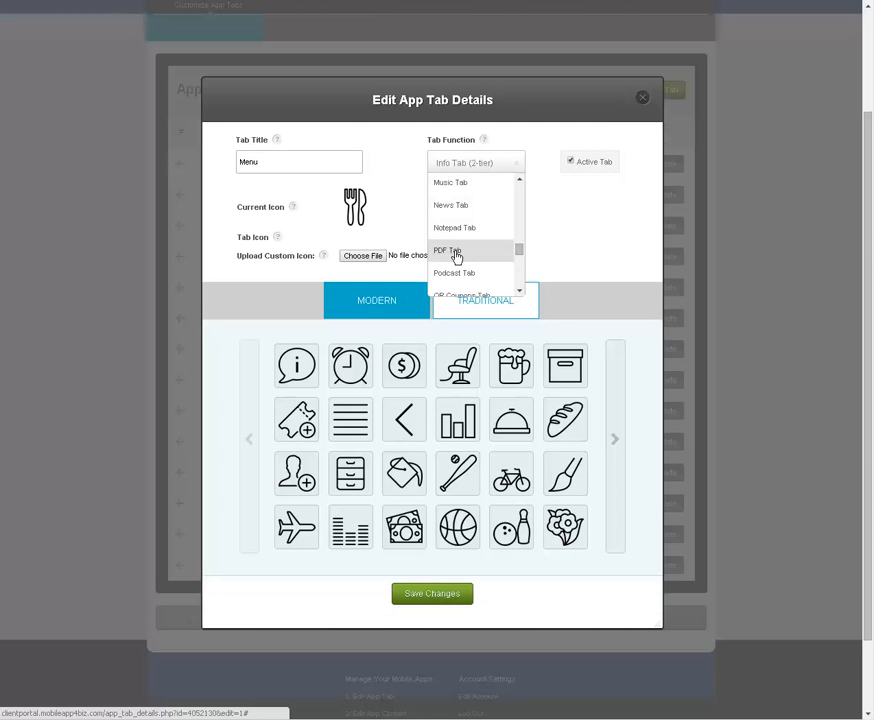
{"action": "left_click", "coordinate": [455, 254]}
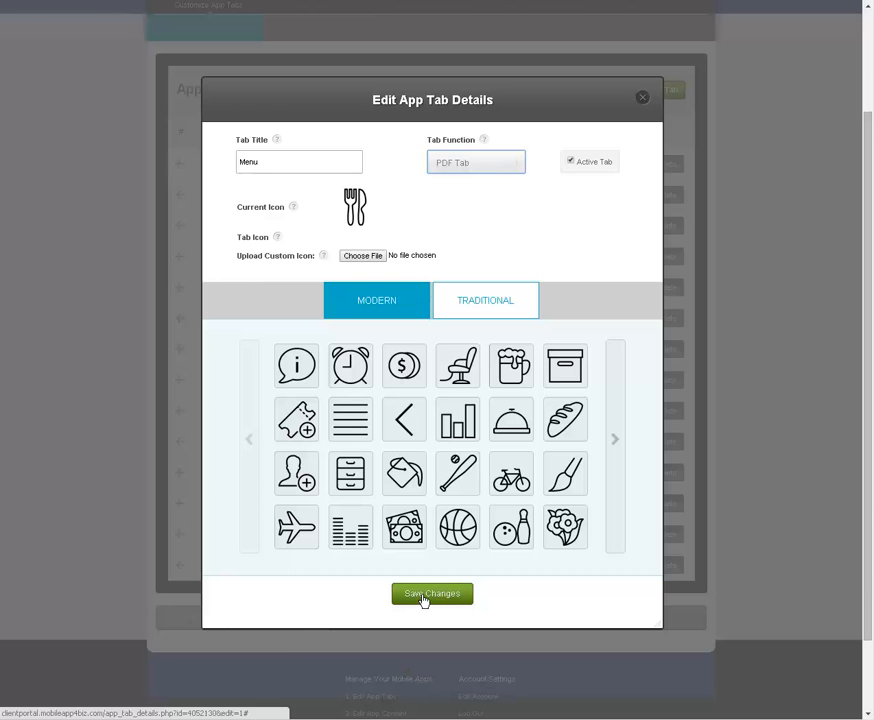
{"action": "left_click", "coordinate": [424, 600]}
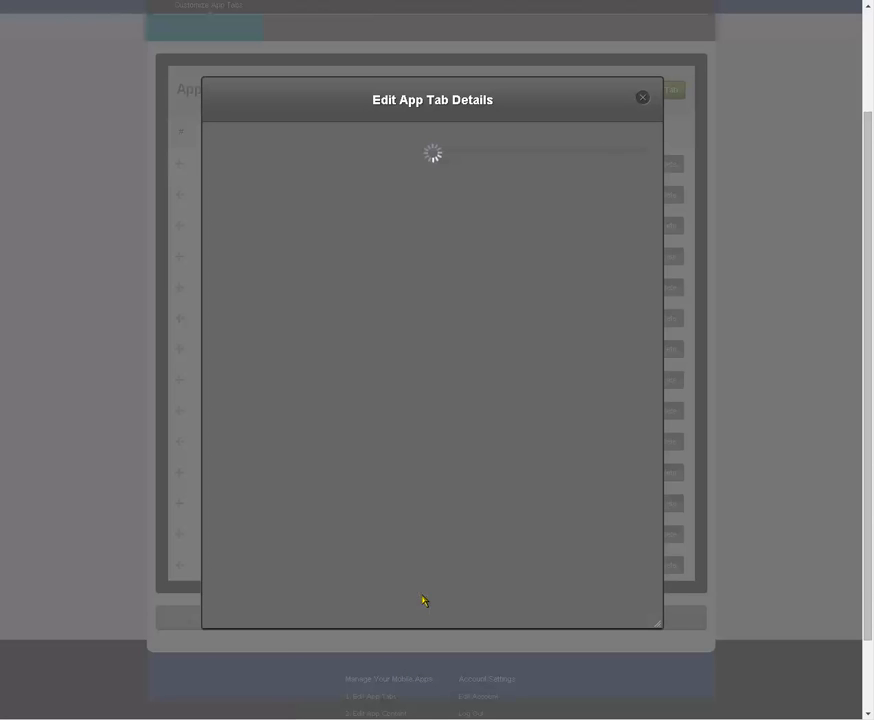
Step: Open the Menu section of the app's content
{"action": "scroll", "coordinate": [416, 430], "scroll_direction": "up", "scroll_amount": 3}
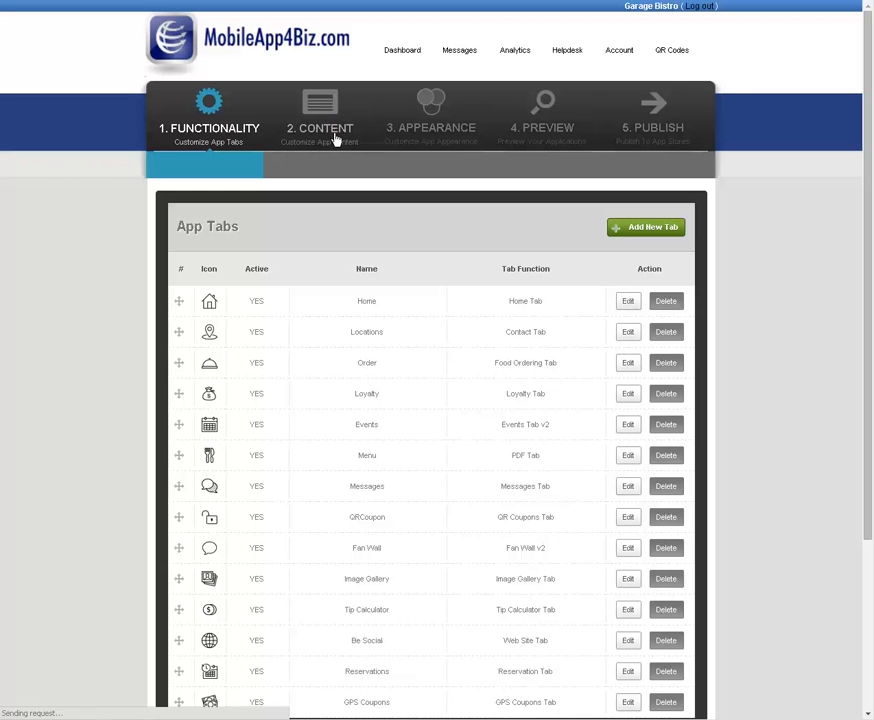
{"action": "left_click", "coordinate": [331, 128]}
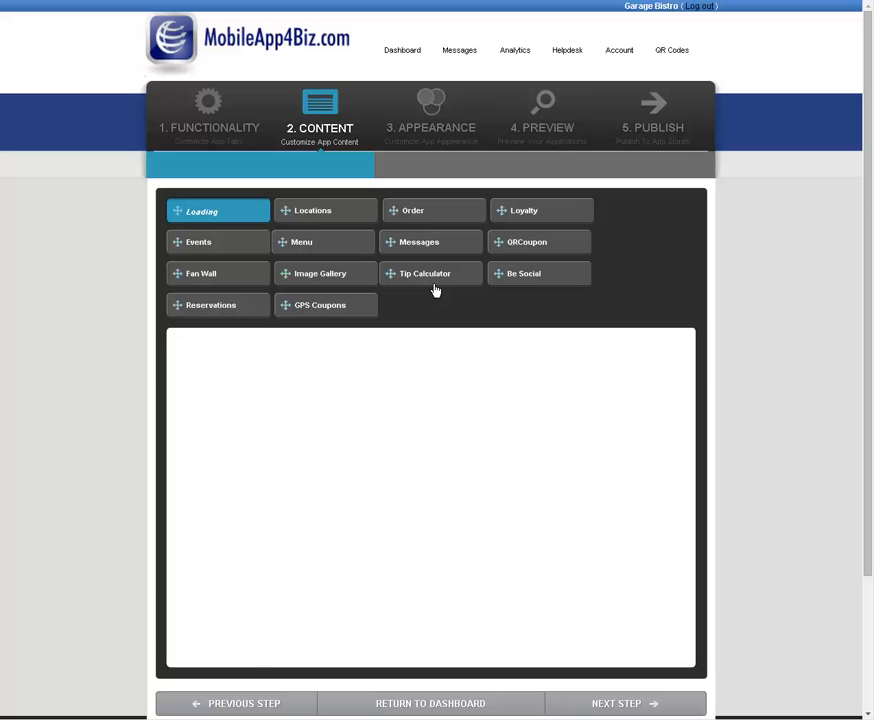
{"action": "left_click", "coordinate": [301, 245]}
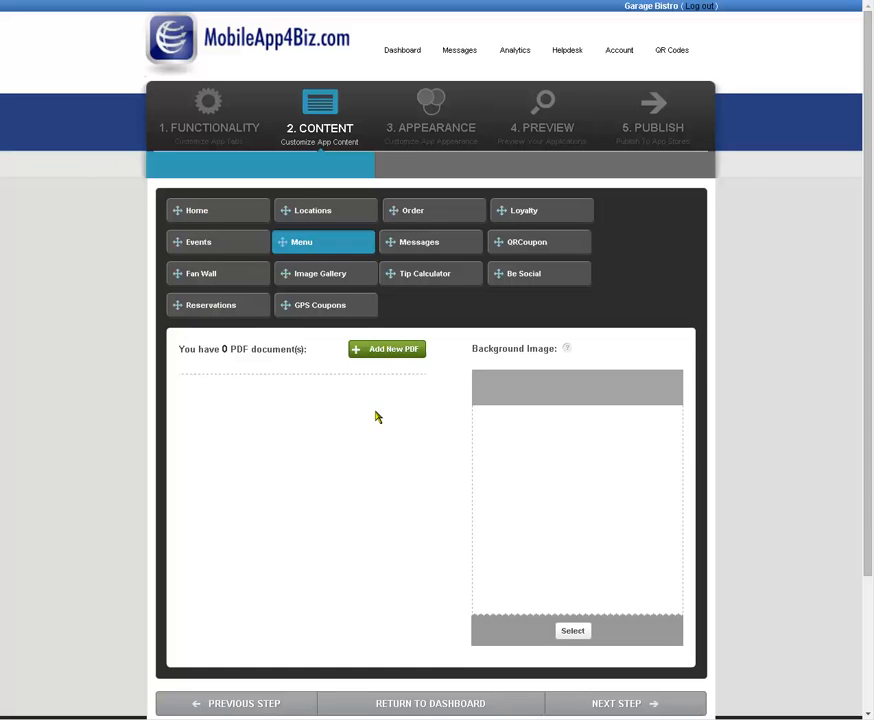
Step: Add a PDF document named Lunch Menu using the Lunch_LeGarage.pdf web address and save it
{"action": "scroll", "coordinate": [376, 414], "scroll_direction": "down", "scroll_amount": 1}
{"action": "left_click", "coordinate": [390, 281]}
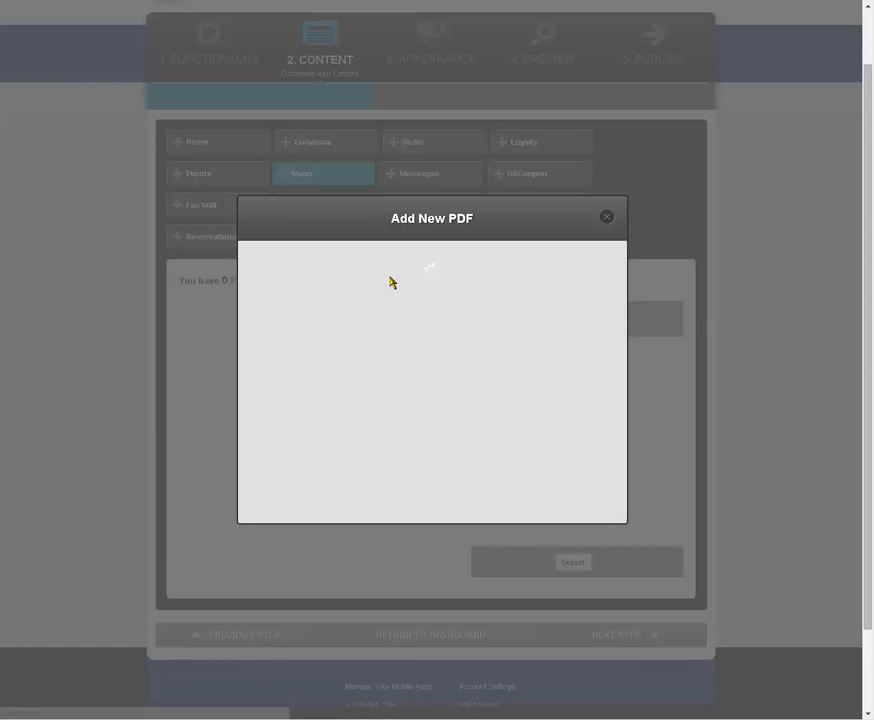
{"action": "left_click", "coordinate": [378, 295]}
{"action": "type", "text": "Lunch Menu"}
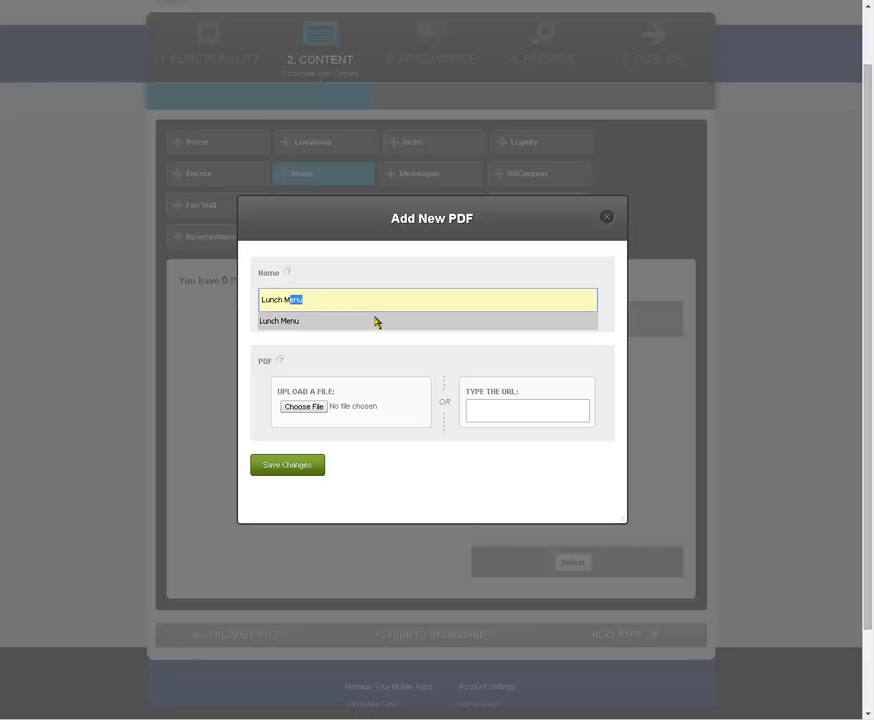
{"action": "left_click", "coordinate": [376, 322]}
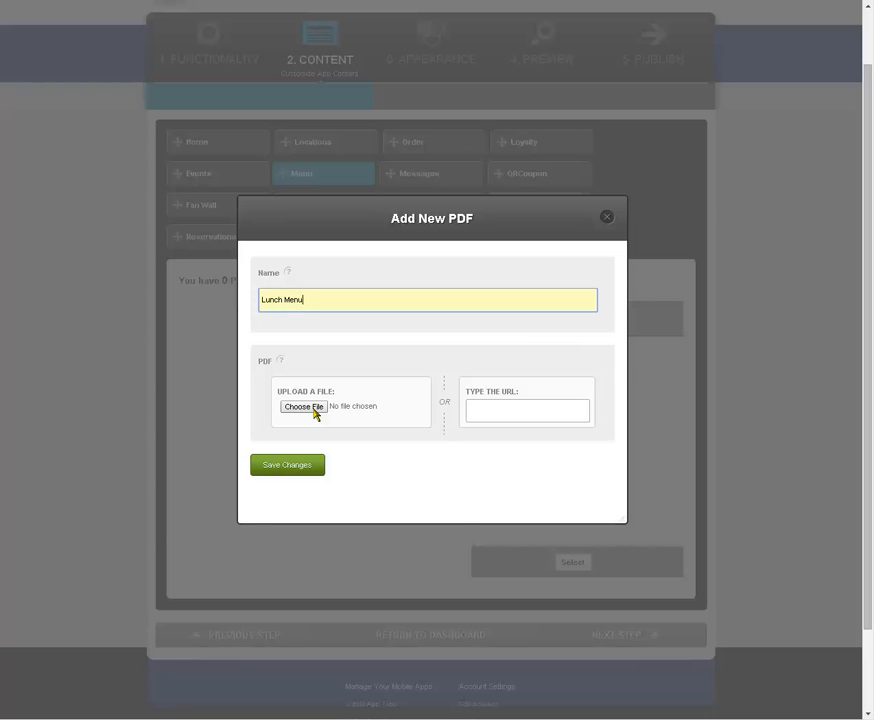
{"action": "left_click", "coordinate": [484, 408]}
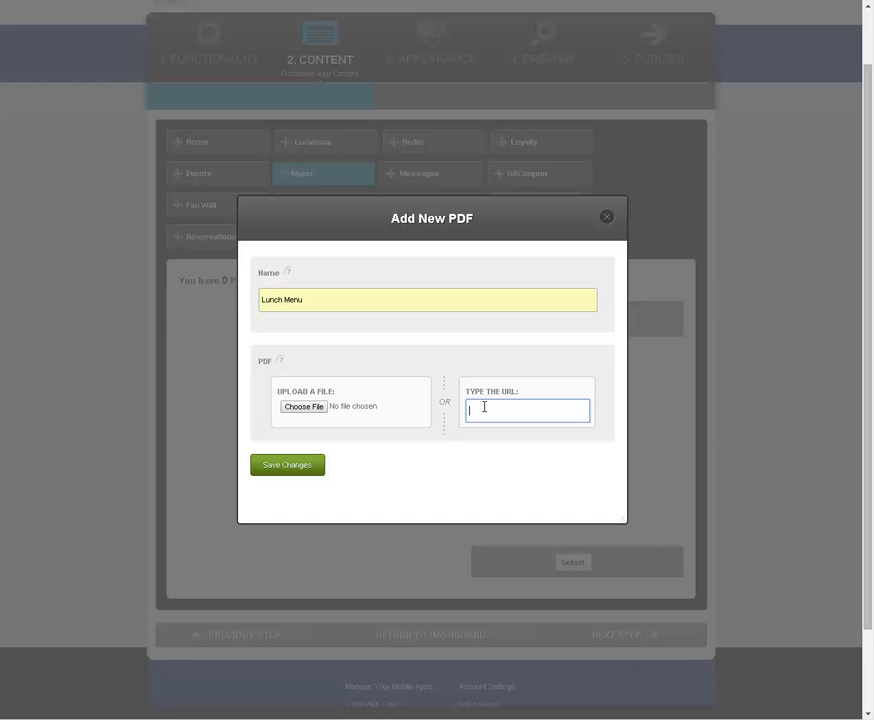
{"action": "key", "text": "ctrl+v"}
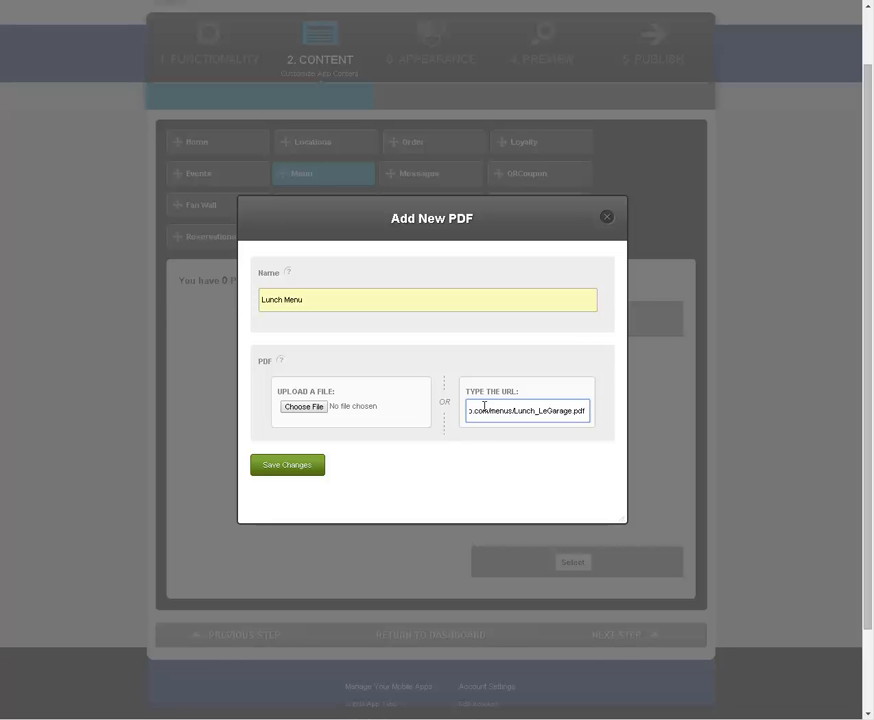
{"action": "left_click", "coordinate": [318, 464]}
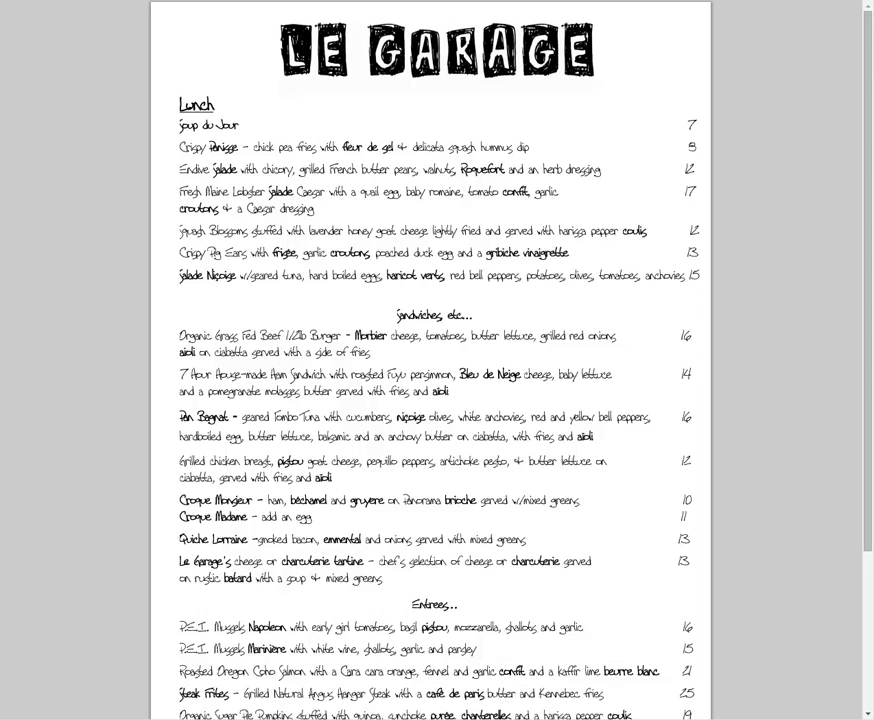
Step: Open the Dinner Menu on the Le Garage website and add its Dinner_LeGarage.pdf address as a new PDF document named Dinner Menu
{"action": "key", "text": "alt+Left"}
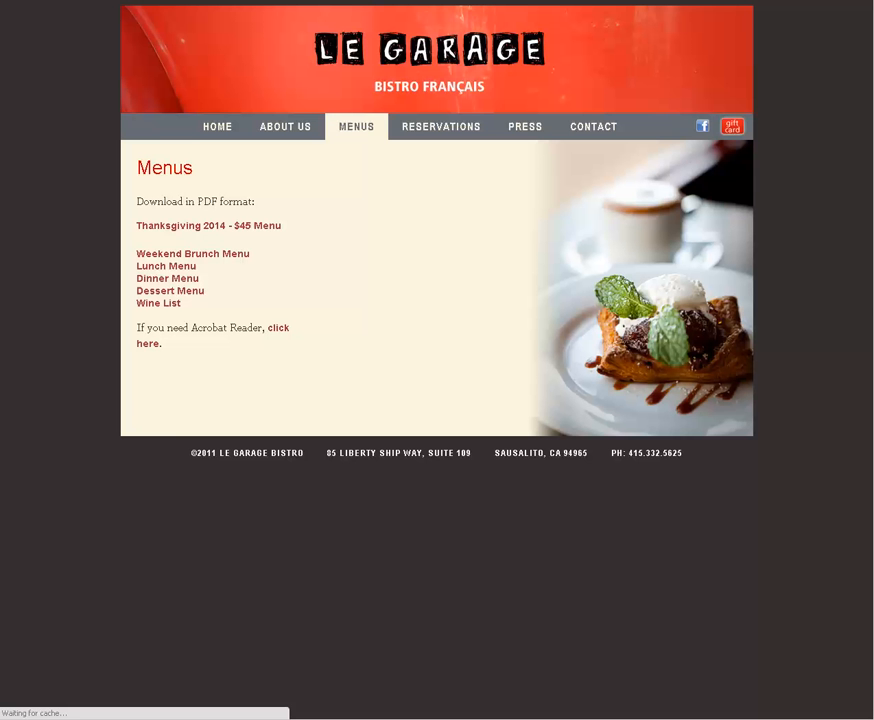
{"action": "left_click", "coordinate": [180, 286]}
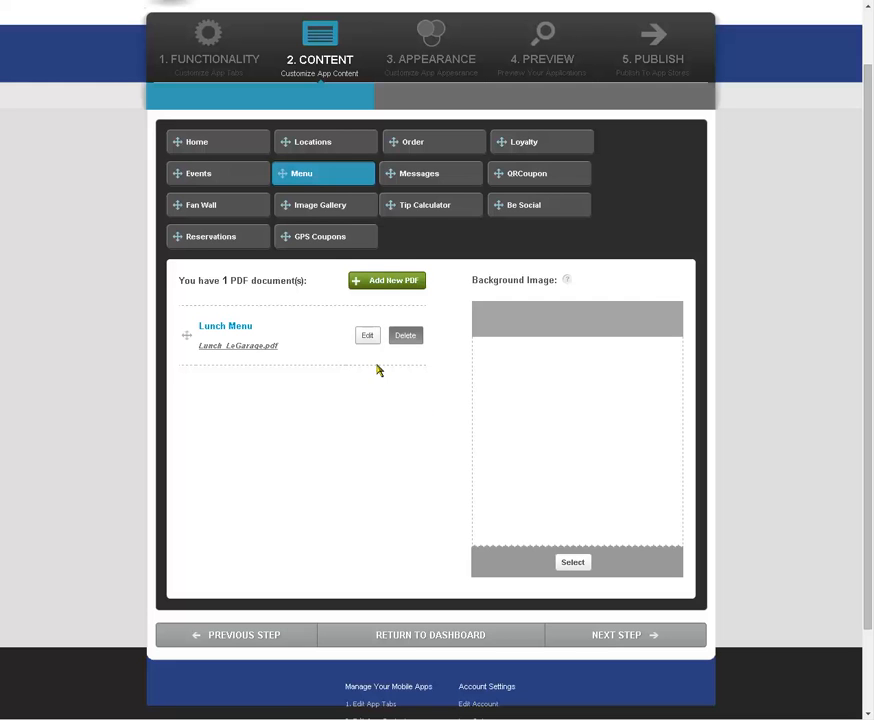
{"action": "left_click", "coordinate": [395, 283]}
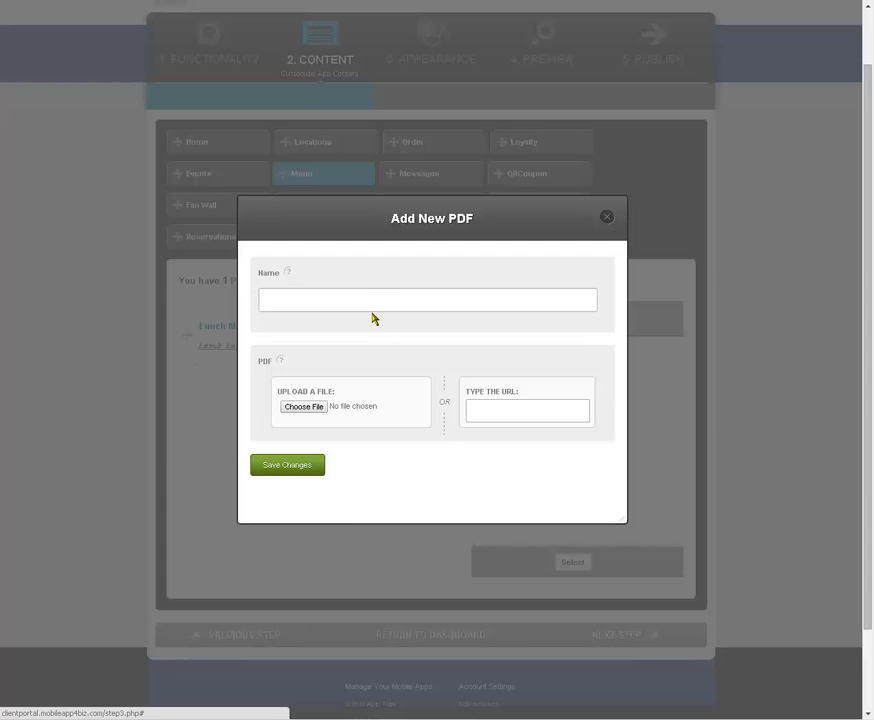
{"action": "left_click", "coordinate": [367, 302]}
{"action": "type", "text": "D"}
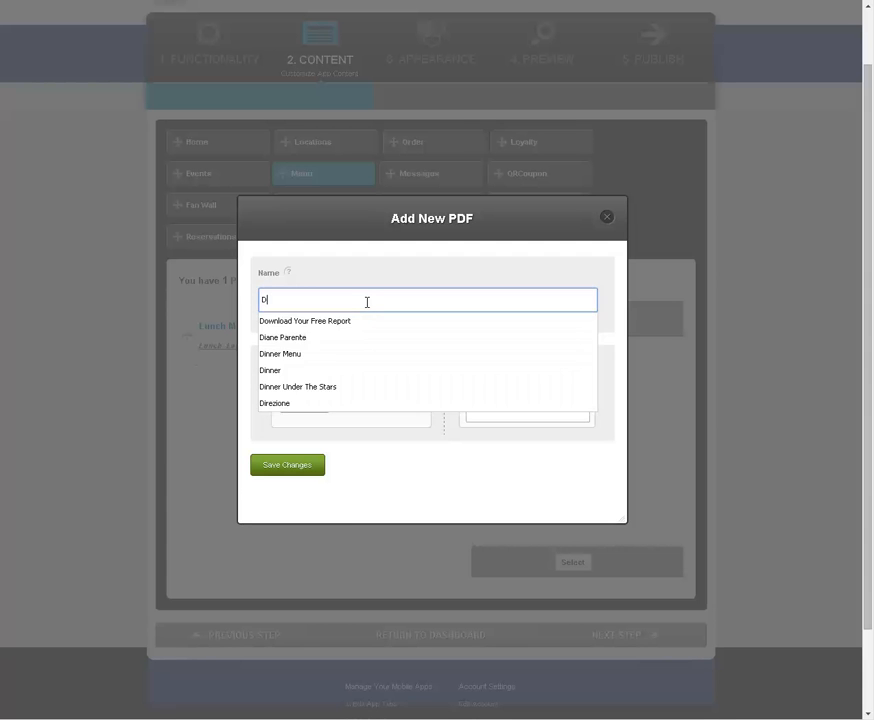
{"action": "type", "text": "inner"}
{"action": "left_click", "coordinate": [331, 321]}
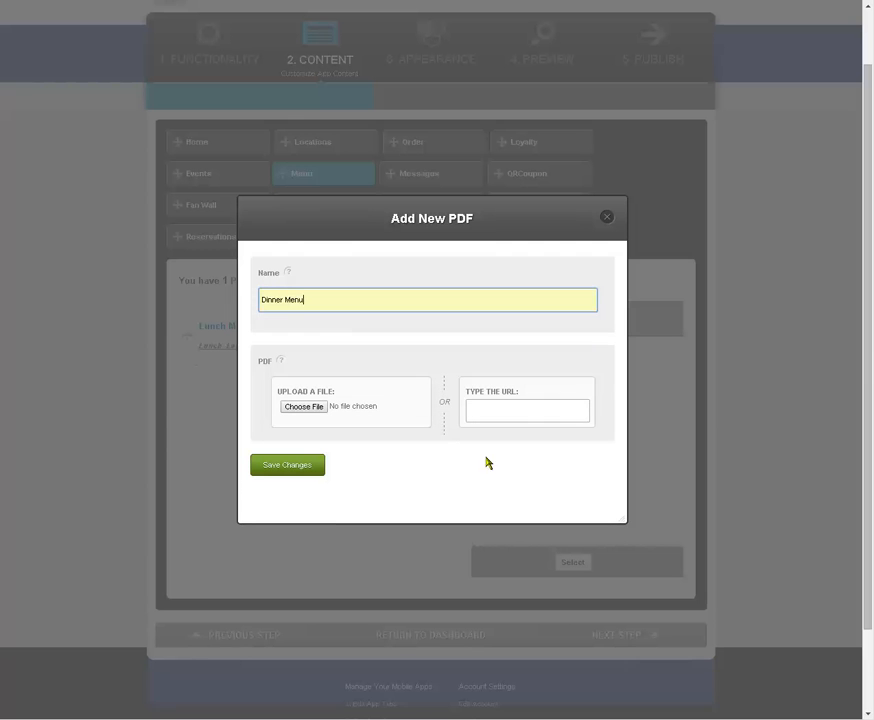
{"action": "left_click", "coordinate": [503, 406]}
{"action": "key", "text": "ctrl+v"}
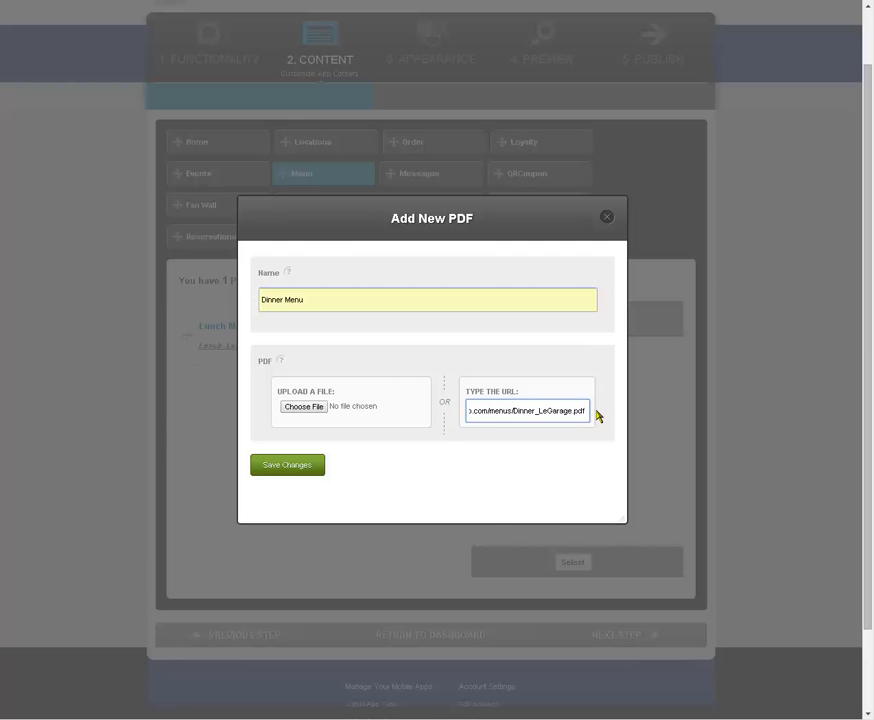
{"action": "left_click", "coordinate": [306, 465]}
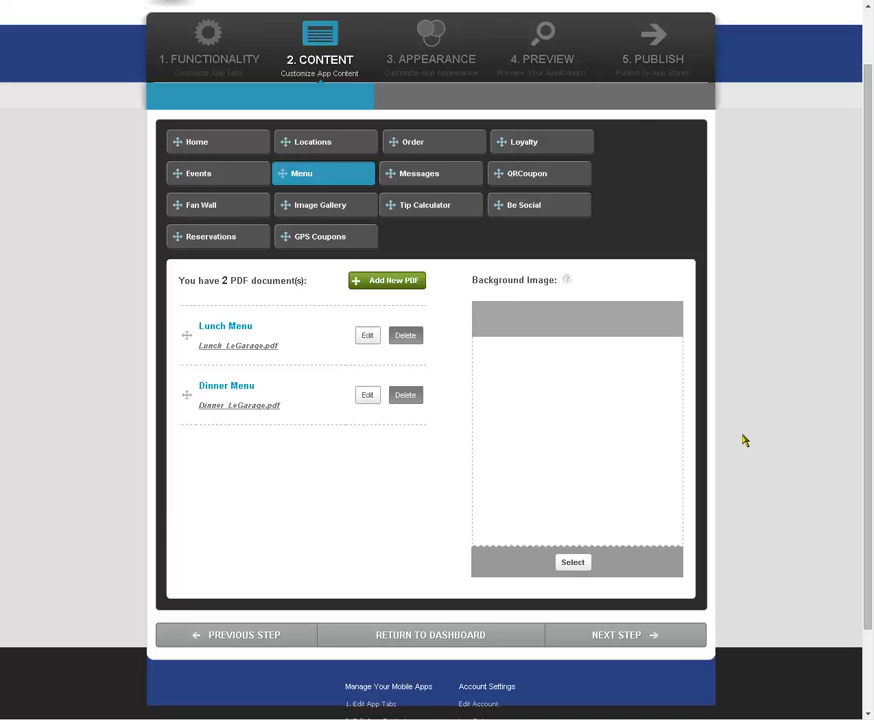
Step: Open the live preview of the mobile app and mobile website
{"action": "scroll", "coordinate": [548, 254], "scroll_direction": "up", "scroll_amount": 1}
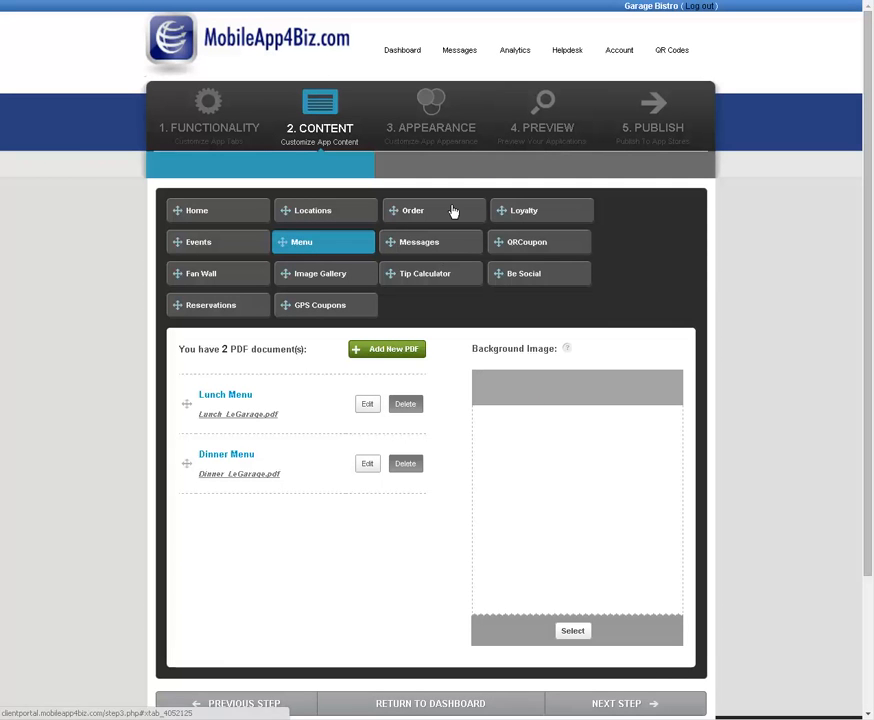
{"action": "left_click", "coordinate": [548, 136]}
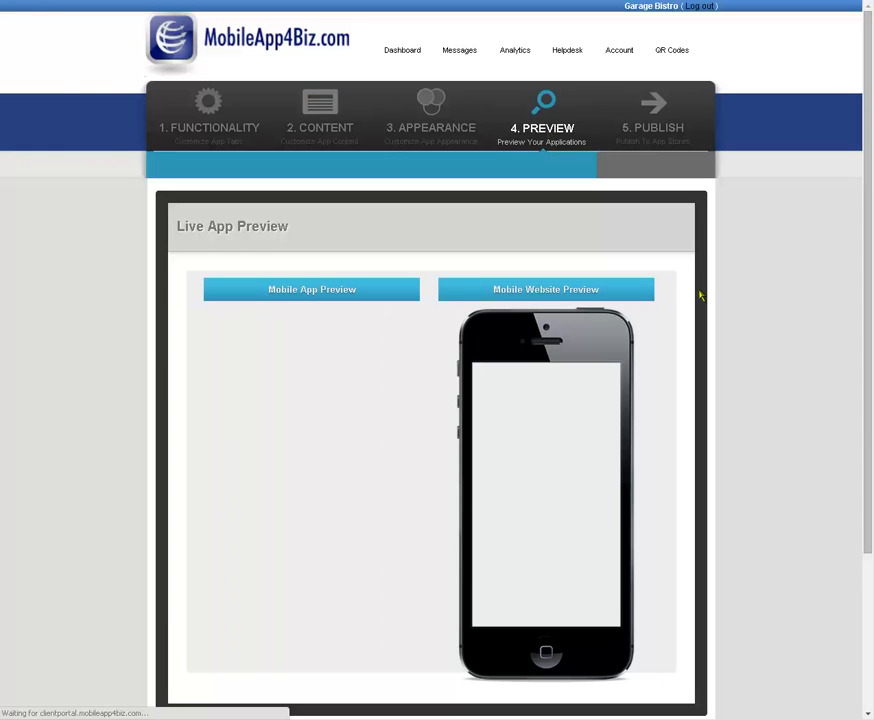
{"action": "scroll", "coordinate": [700, 296], "scroll_direction": "down", "scroll_amount": 1}
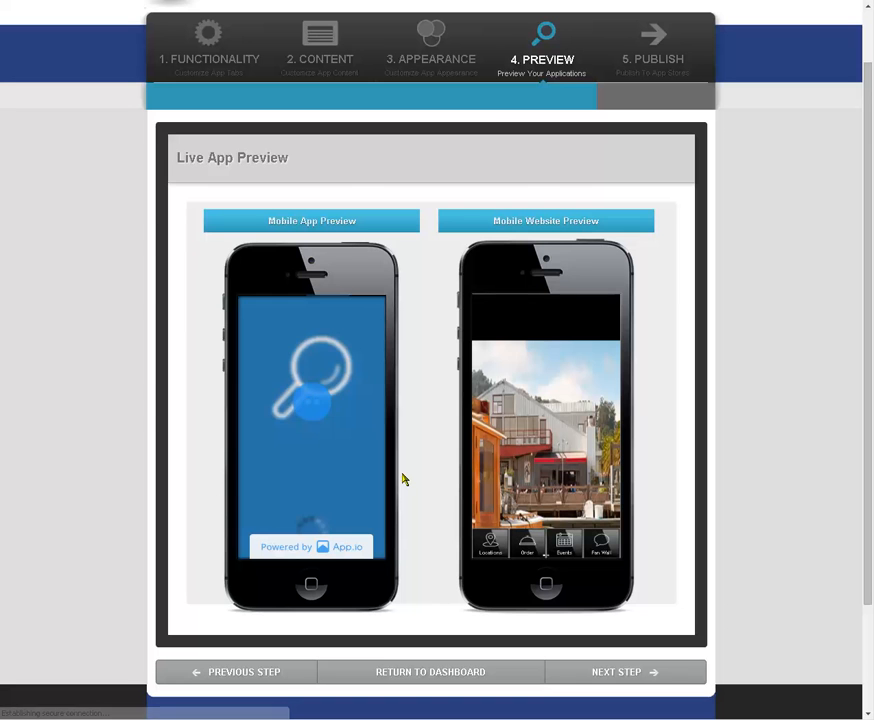
Step: Start the mobile app preview and open the Thanks Giving Dinner event from its Events section
{"action": "left_click", "coordinate": [341, 452]}
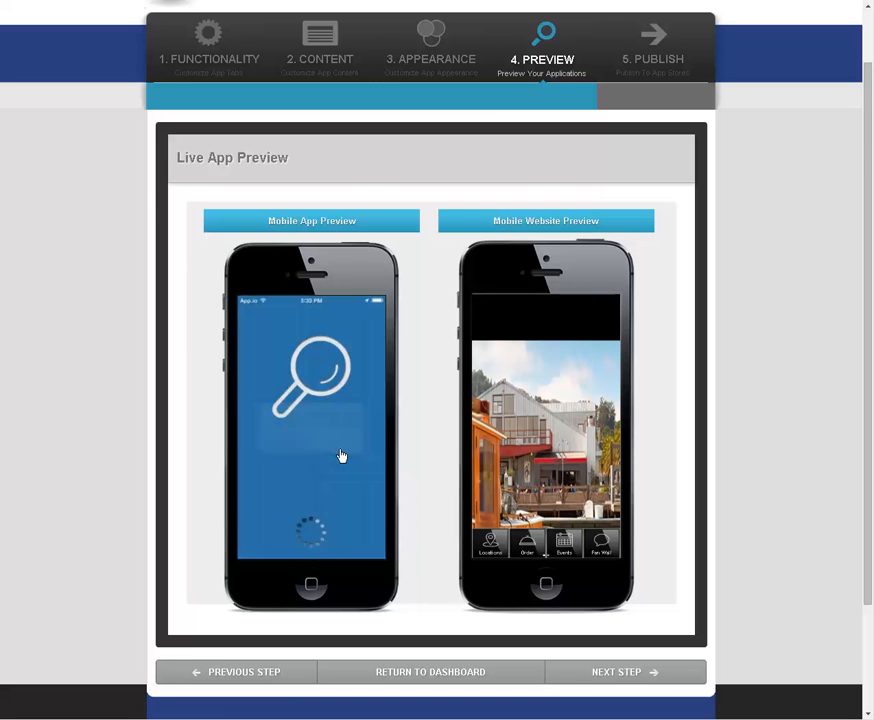
{"action": "left_click", "coordinate": [341, 451]}
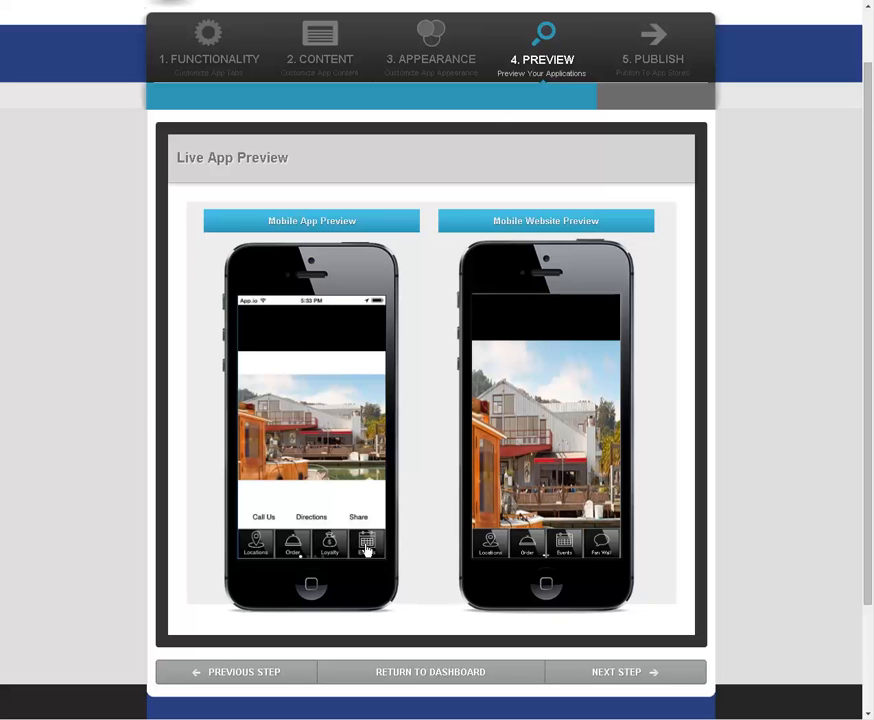
{"action": "left_click", "coordinate": [367, 547]}
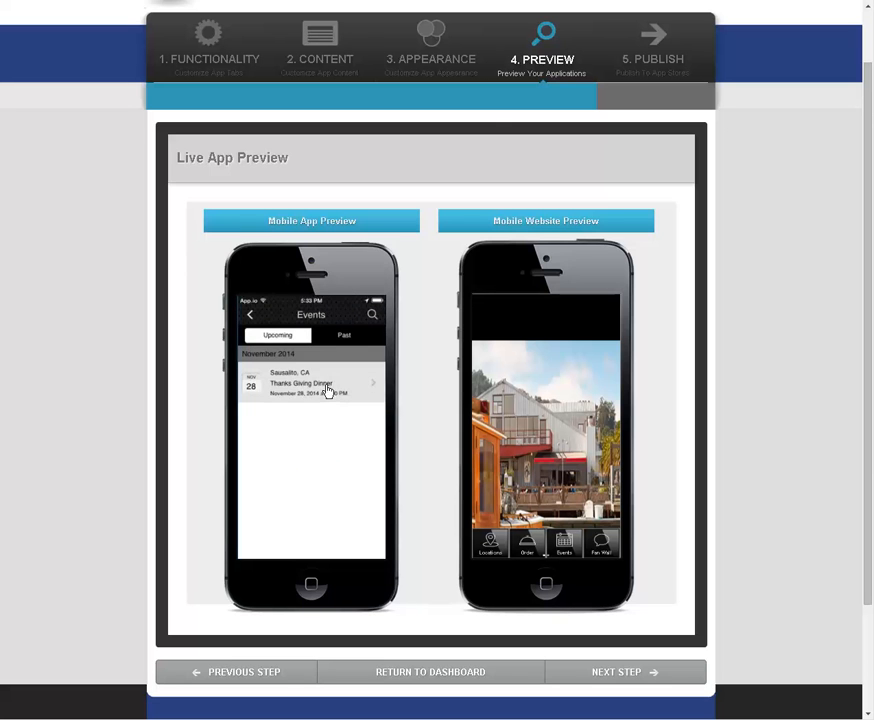
{"action": "left_click", "coordinate": [327, 390]}
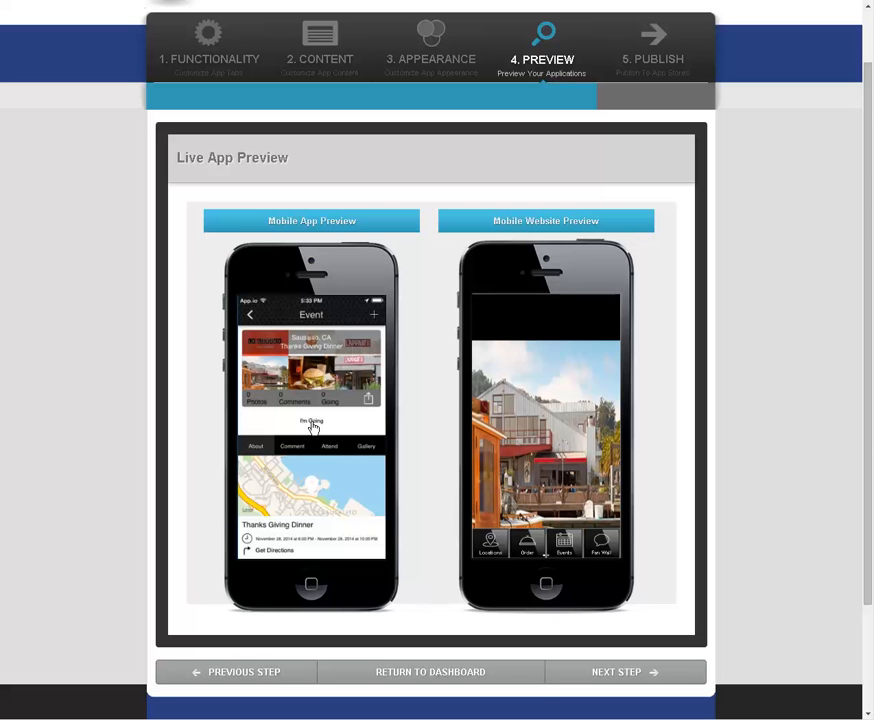
{"action": "left_click", "coordinate": [313, 424]}
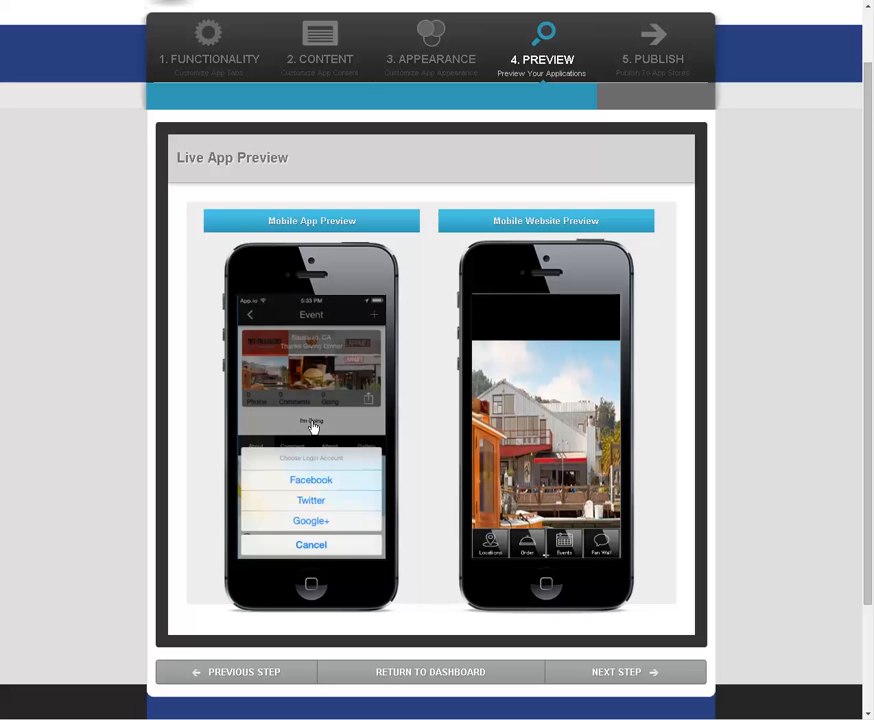
{"action": "left_click", "coordinate": [322, 481]}
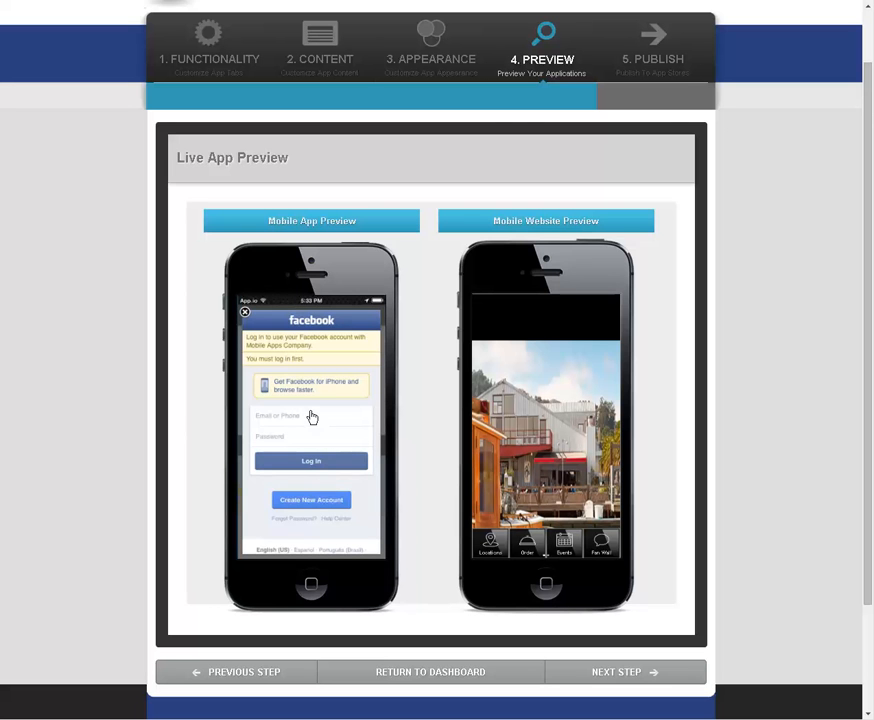
{"action": "left_click", "coordinate": [314, 431]}
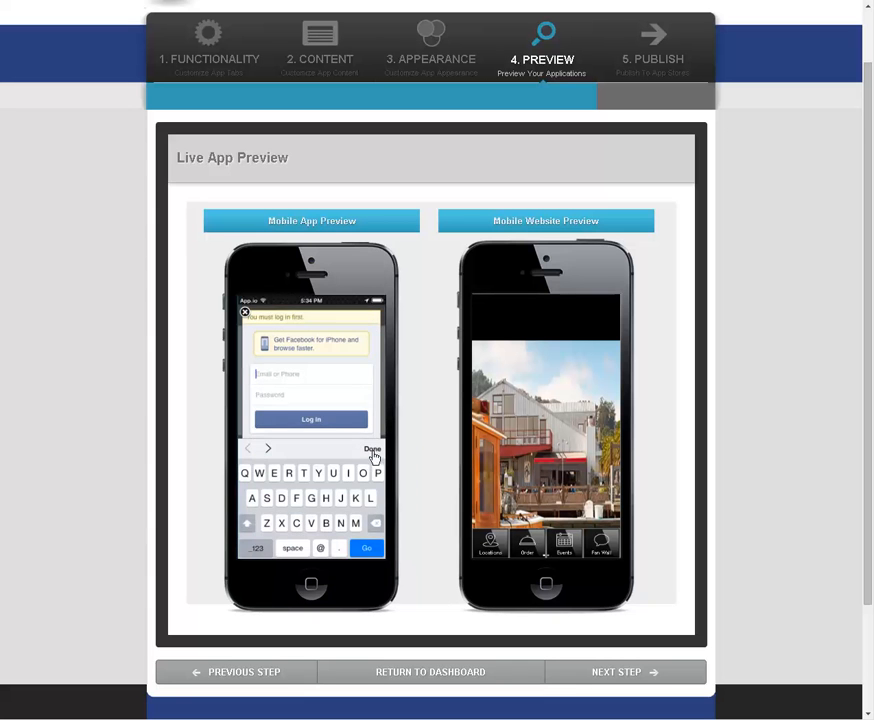
{"action": "left_click", "coordinate": [374, 455]}
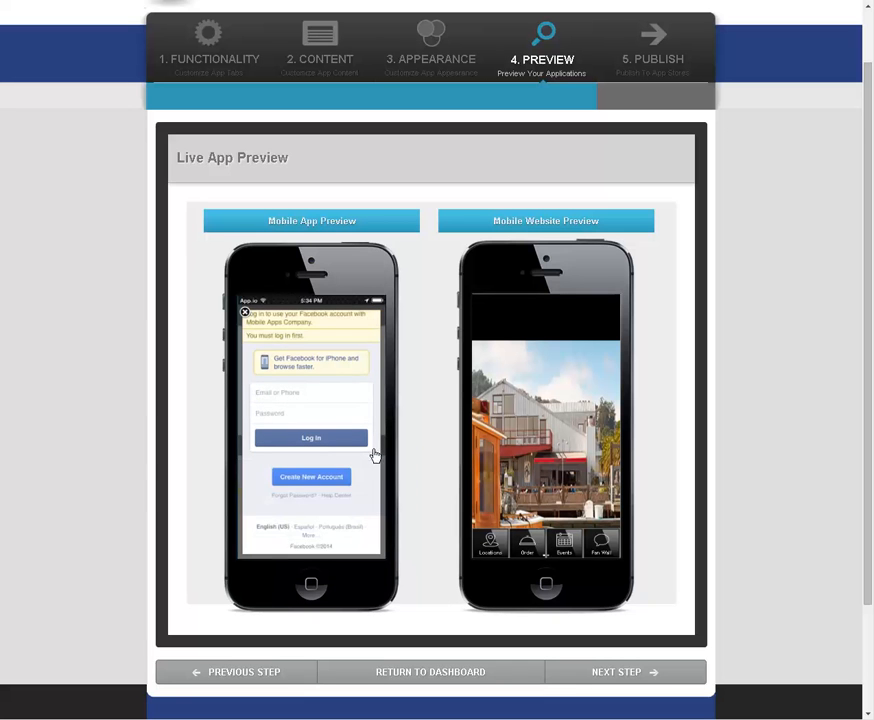
{"action": "left_click", "coordinate": [247, 316]}
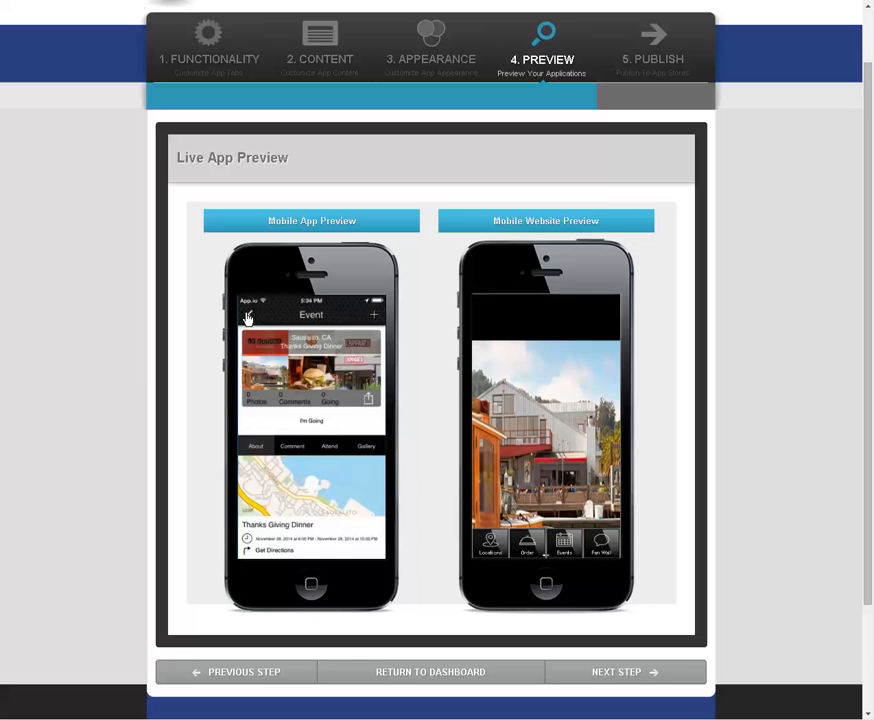
Step: Mark attendance at the Thanks Giving Dinner event by logging in through Facebook with the account's e-mail and password
{"action": "left_click", "coordinate": [323, 431]}
{"action": "left_click", "coordinate": [316, 479]}
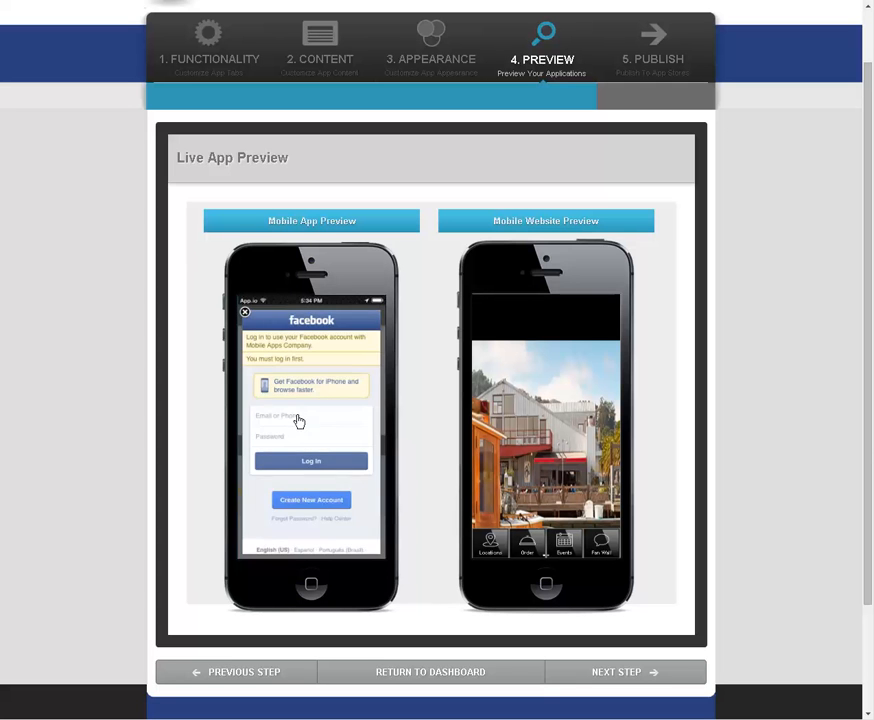
{"action": "left_click", "coordinate": [297, 418]}
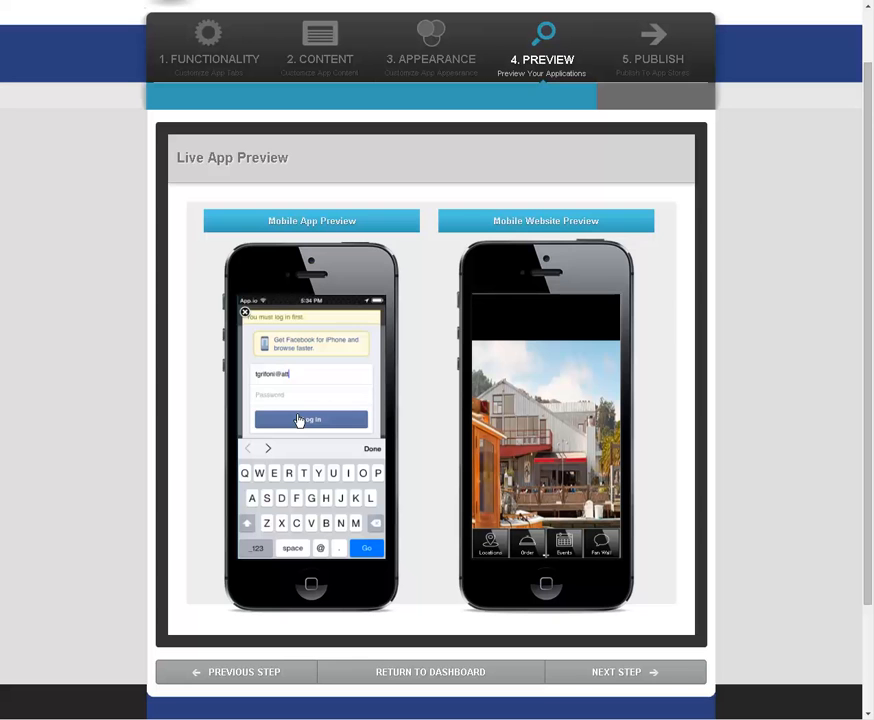
{"action": "key", "text": "Tab"}
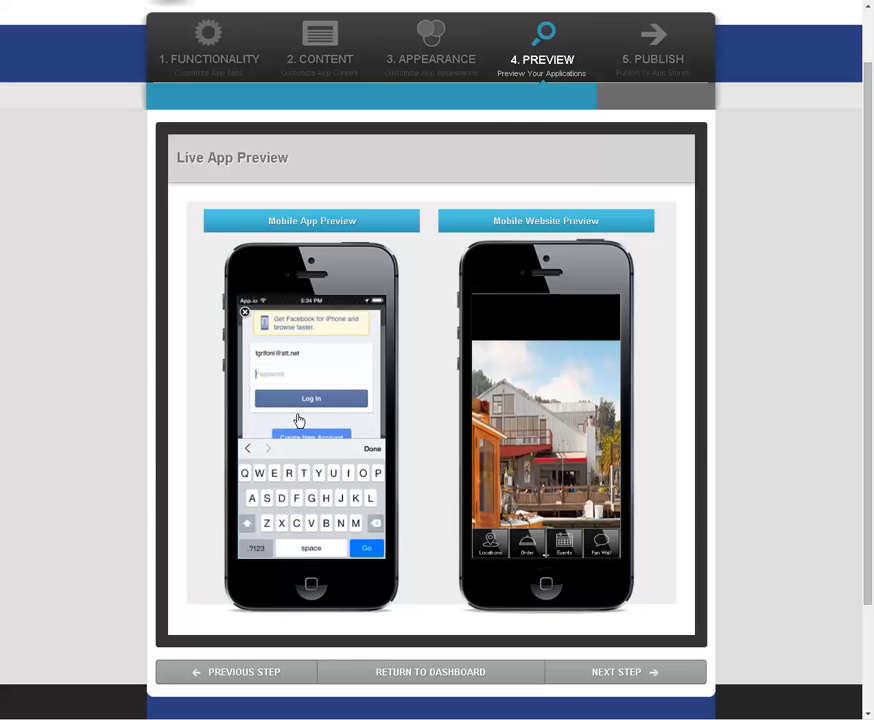
{"action": "type", "text": "••••••••"}
{"action": "left_click", "coordinate": [303, 401]}
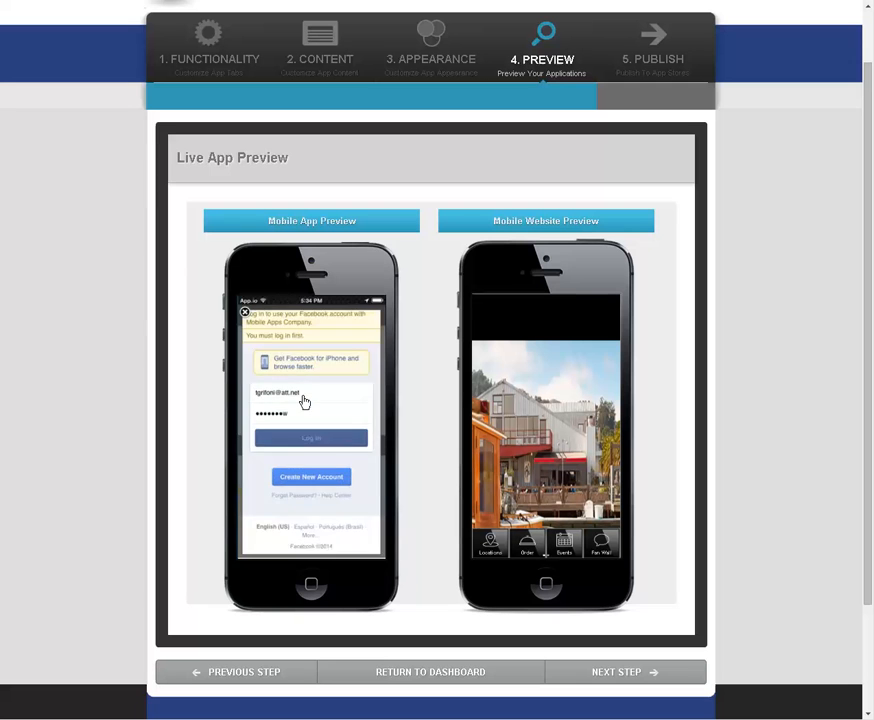
{"action": "left_click", "coordinate": [342, 540]}
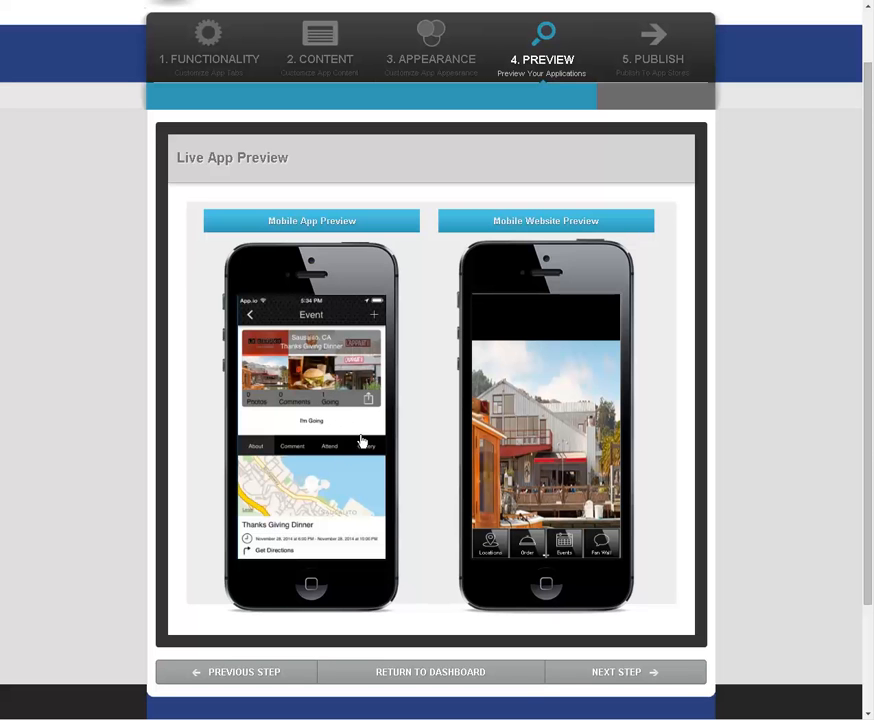
Step: Examine the event's list of attendees in the mobile app preview
{"action": "left_click", "coordinate": [336, 450]}
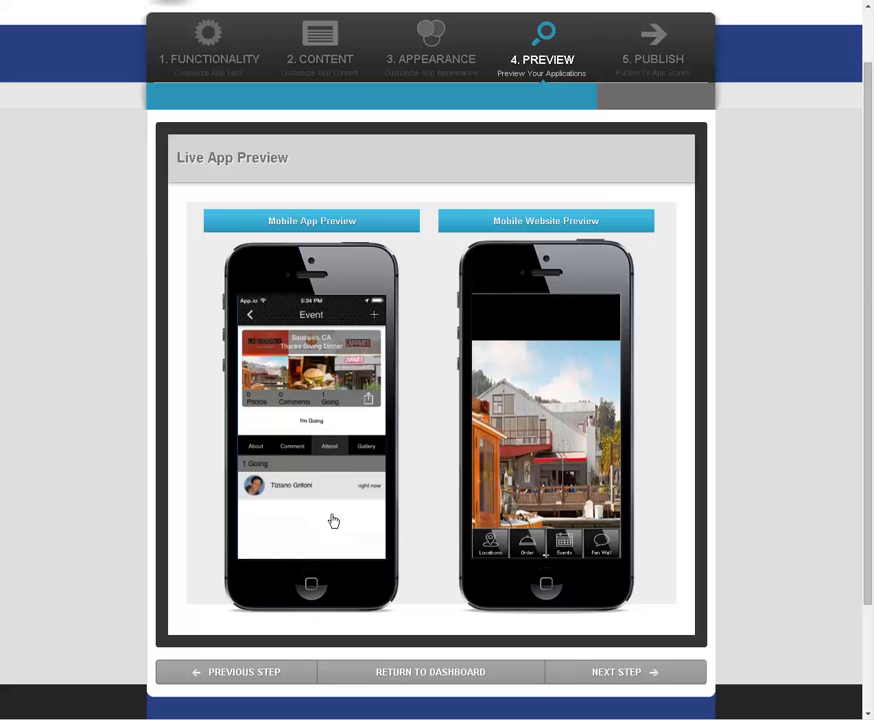
{"action": "scroll", "coordinate": [343, 505], "scroll_direction": "down", "scroll_amount": 2}
{"action": "scroll", "coordinate": [337, 470], "scroll_direction": "up", "scroll_amount": 2}
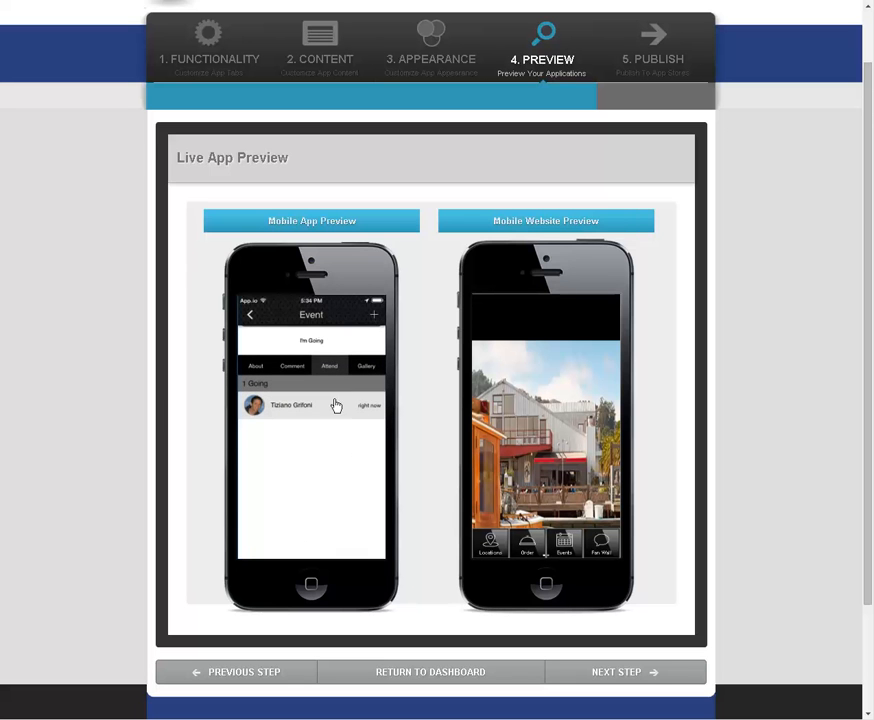
{"action": "scroll", "coordinate": [323, 412], "scroll_direction": "up", "scroll_amount": 2}
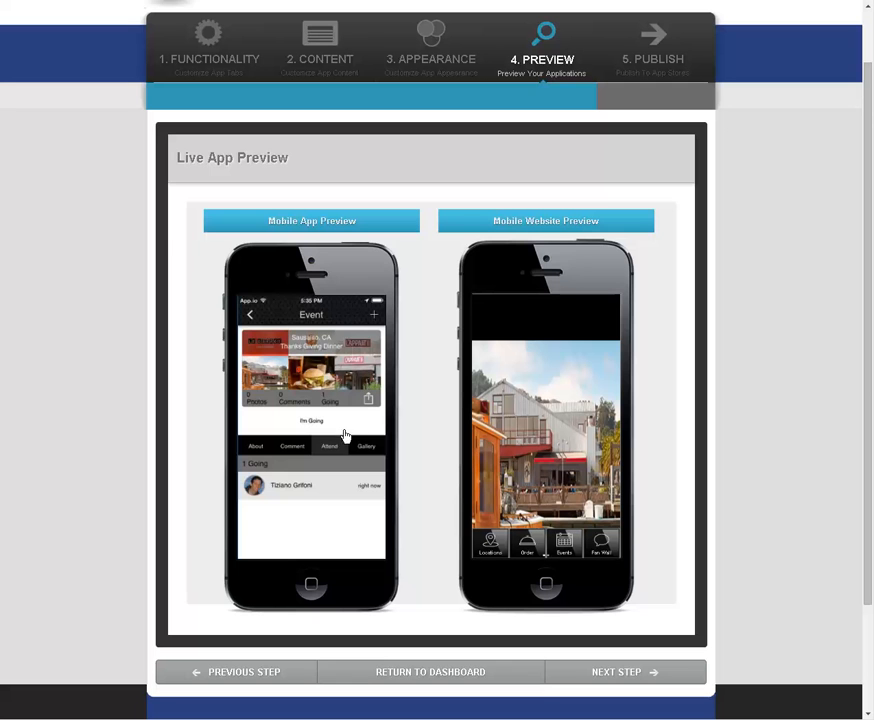
Step: Review the event's About details, including the map and description, and return to the previewed app's home screen
{"action": "left_click", "coordinate": [255, 450]}
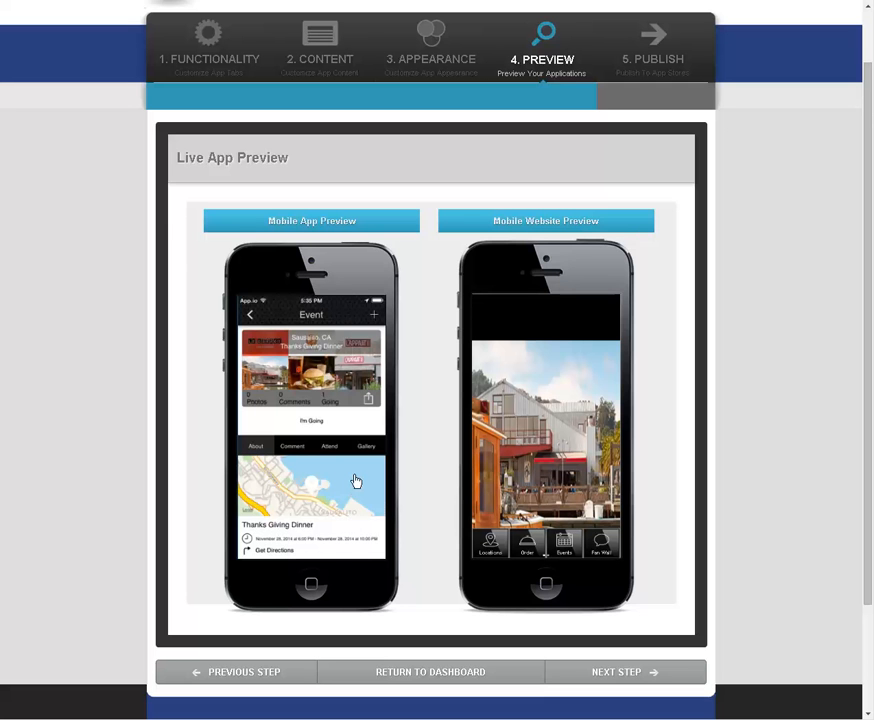
{"action": "left_click_drag", "start_coordinate": [351, 510], "coordinate": [345, 412]}
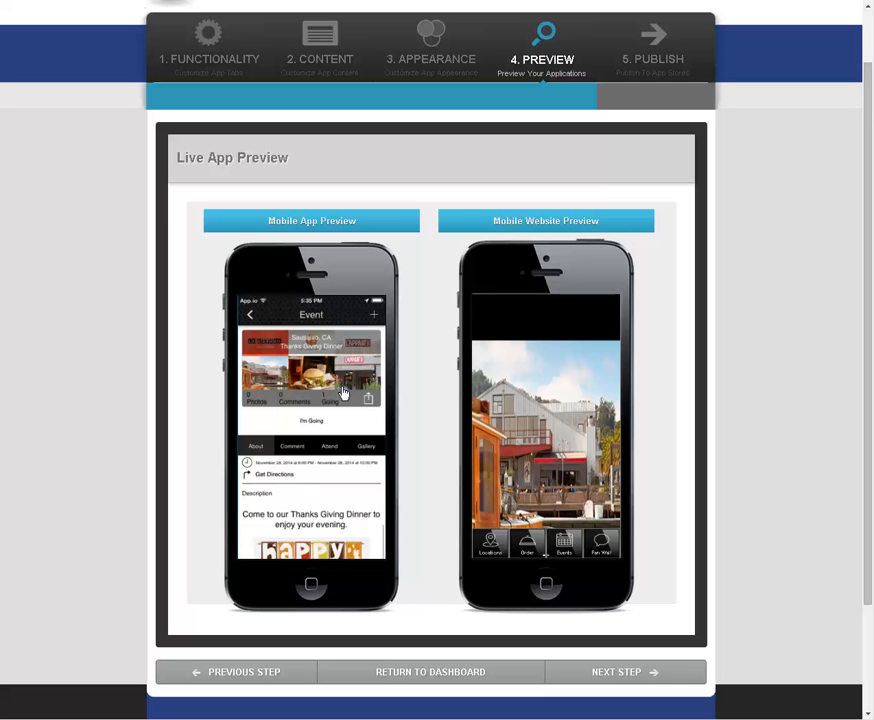
{"action": "mouse_move", "coordinate": [360, 470]}
{"action": "left_mouse_down"}
{"action": "mouse_move", "coordinate": [367, 537]}
{"action": "mouse_move", "coordinate": [367, 485]}
{"action": "left_mouse_up"}
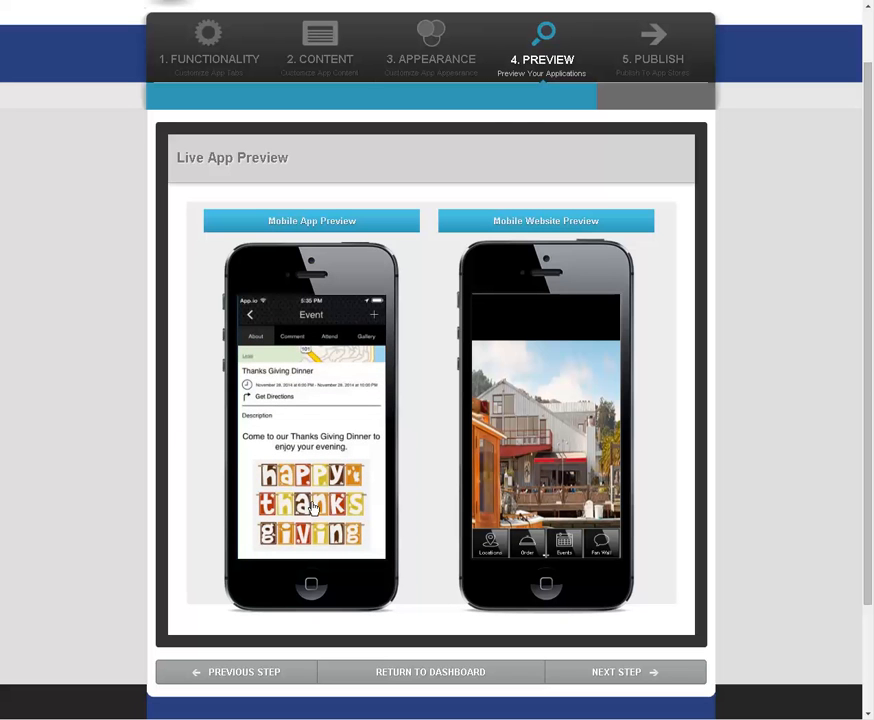
{"action": "left_click_drag", "start_coordinate": [336, 468], "coordinate": [339, 496]}
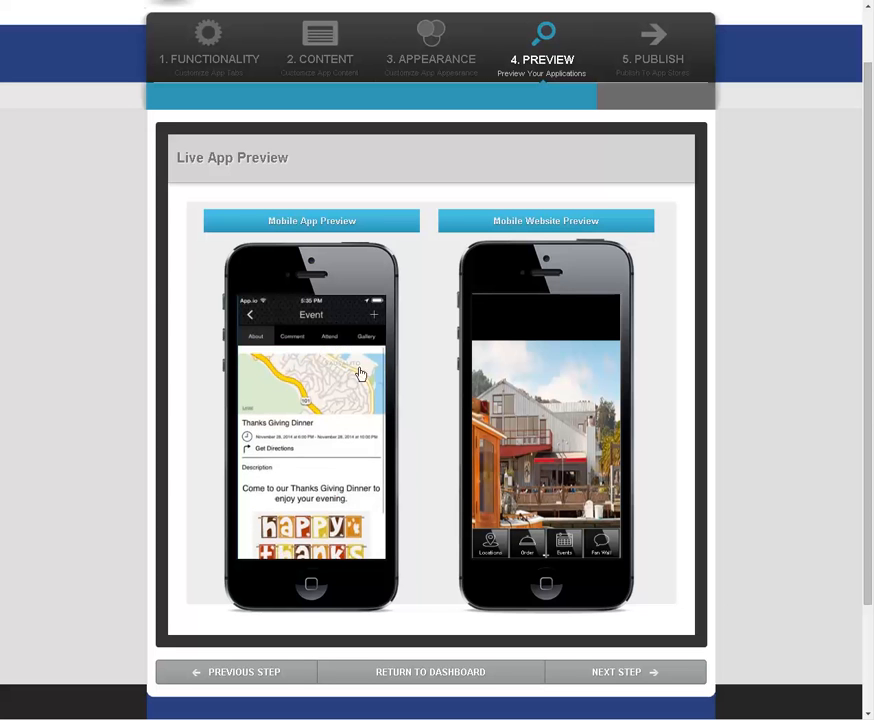
{"action": "left_click", "coordinate": [251, 317]}
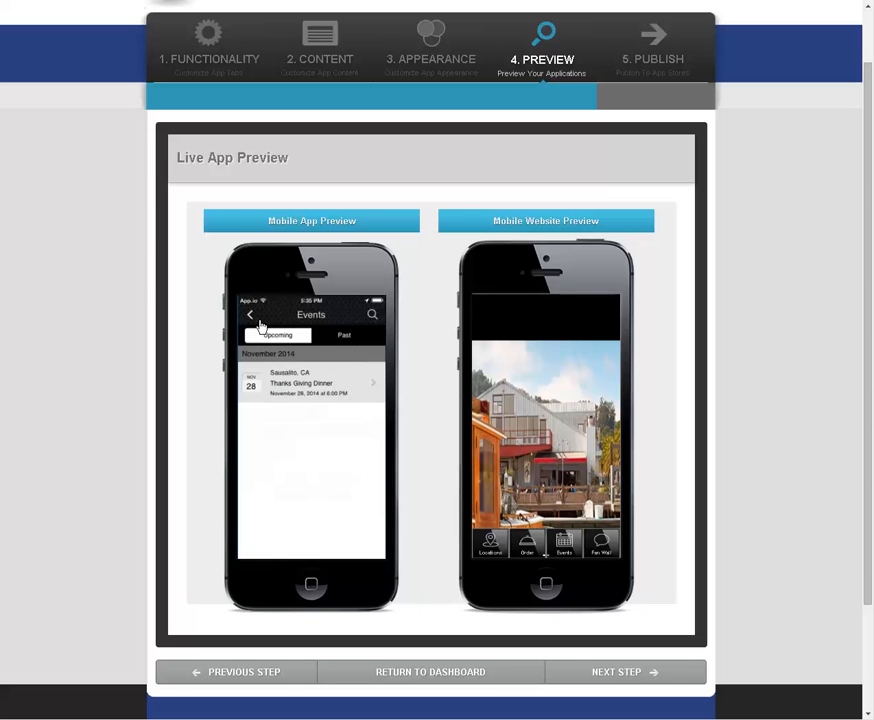
{"action": "left_click", "coordinate": [250, 319]}
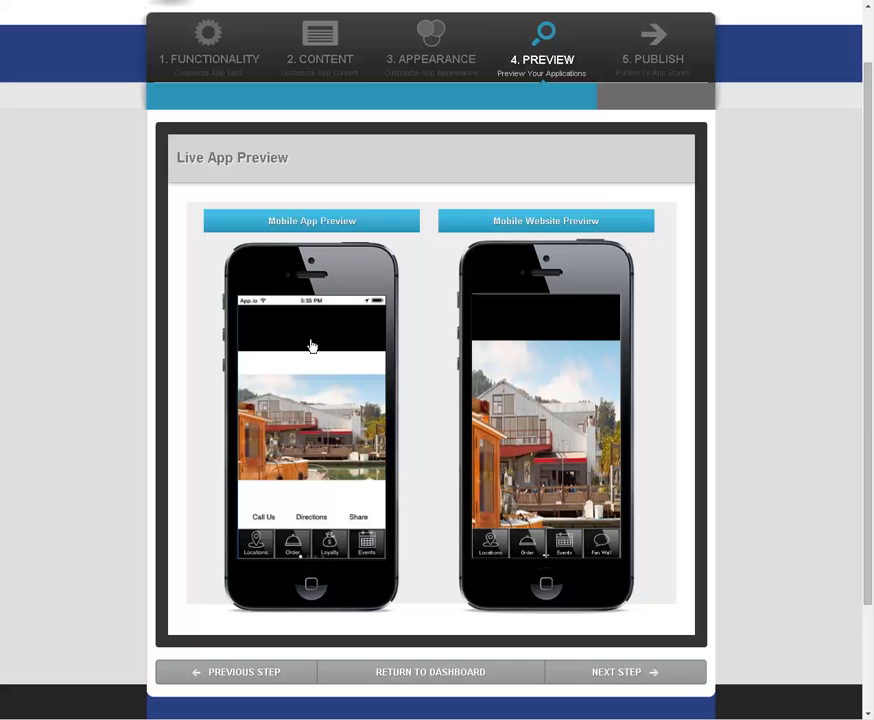
Step: Check the Lunch Menu and Dinner Menu documents in the previewed app's Menu section and return to its home screen
{"action": "left_click_drag", "start_coordinate": [372, 545], "coordinate": [289, 545]}
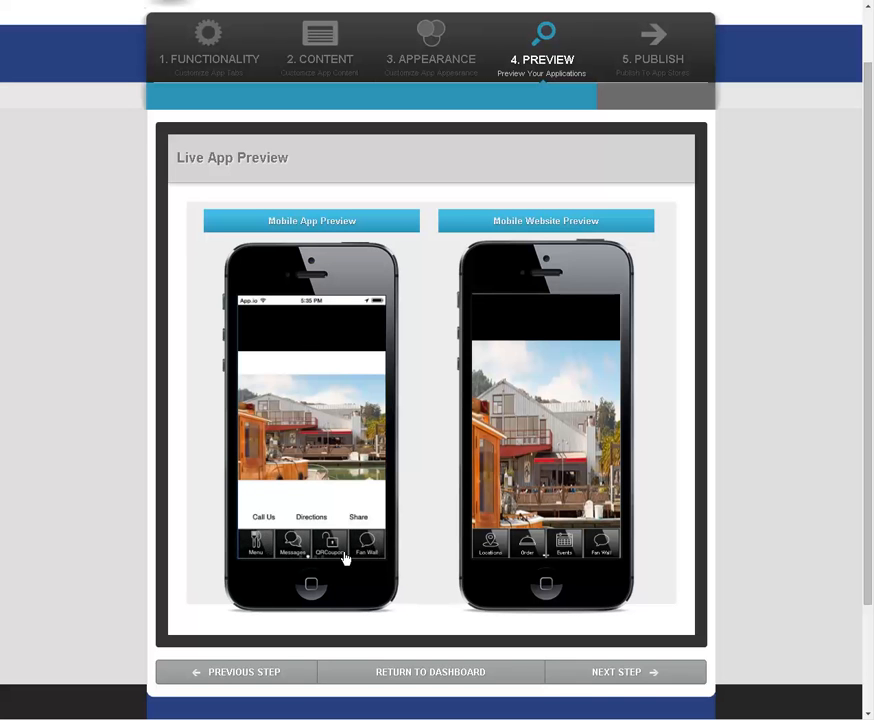
{"action": "left_click", "coordinate": [258, 546]}
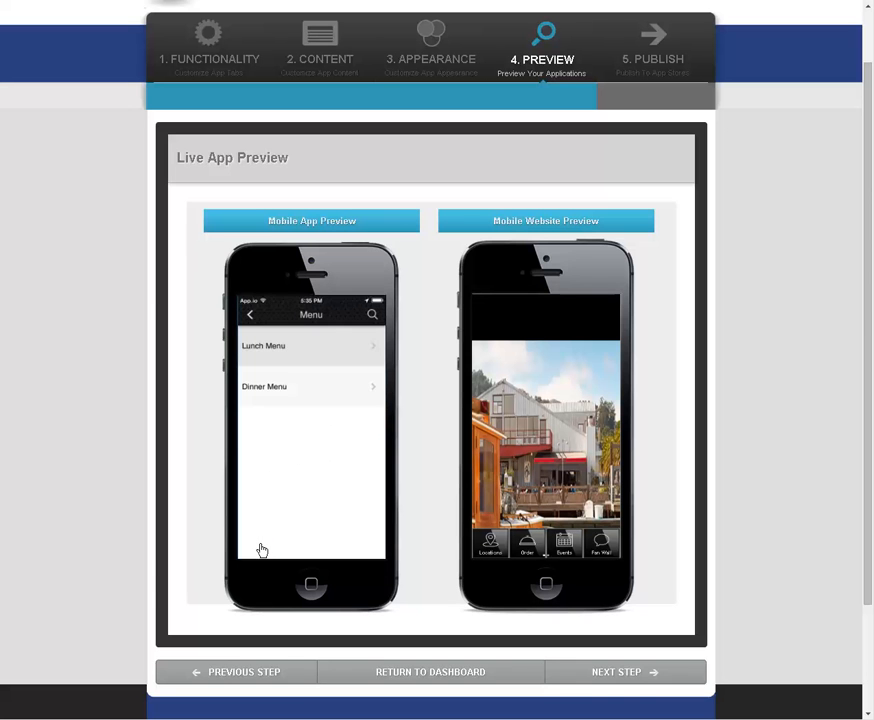
{"action": "left_click", "coordinate": [287, 347]}
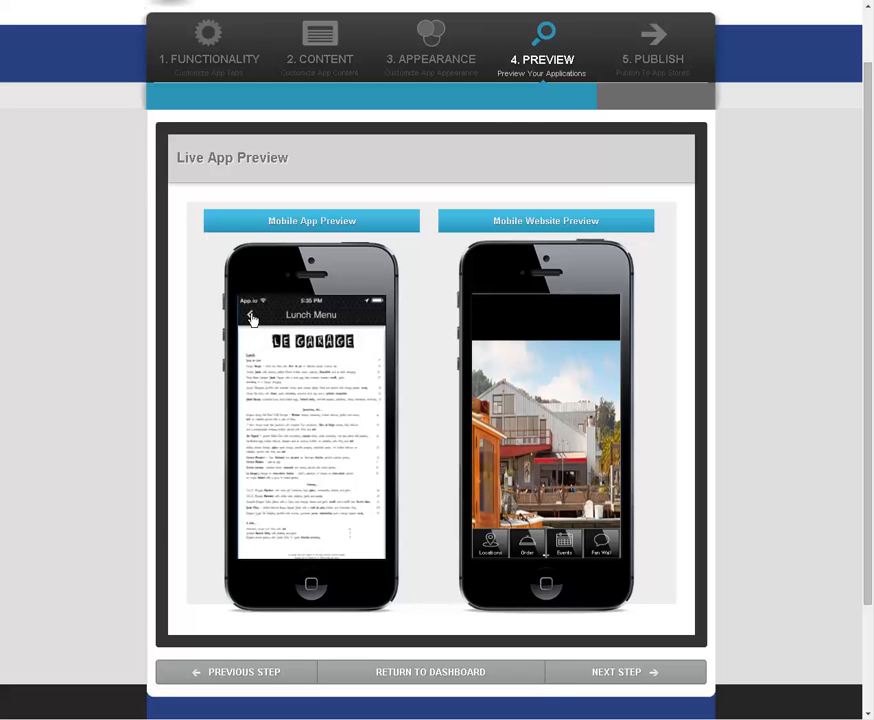
{"action": "left_click", "coordinate": [251, 316]}
{"action": "left_click", "coordinate": [268, 387]}
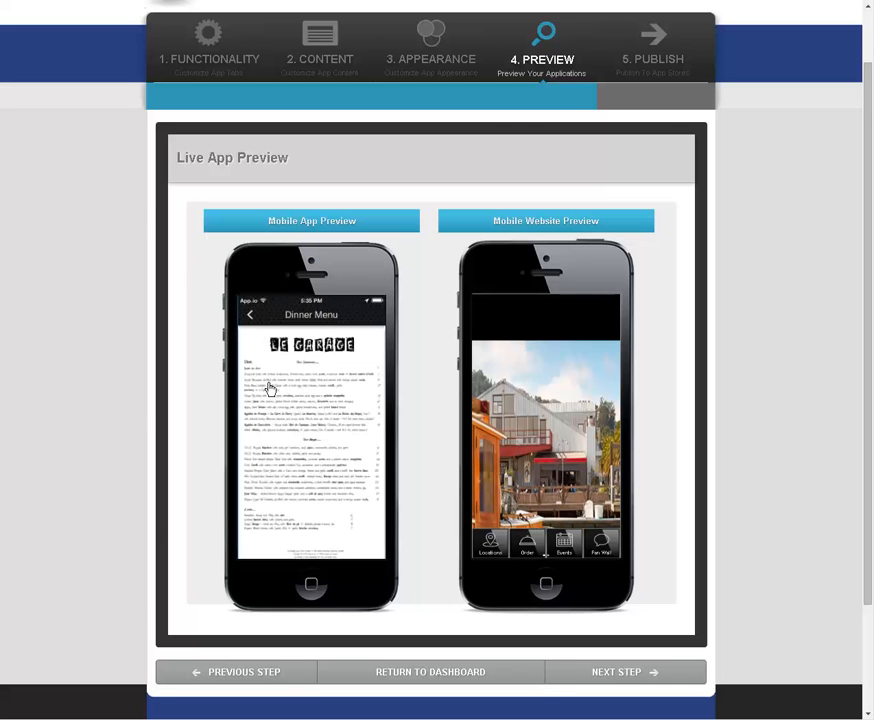
{"action": "left_click", "coordinate": [250, 315]}
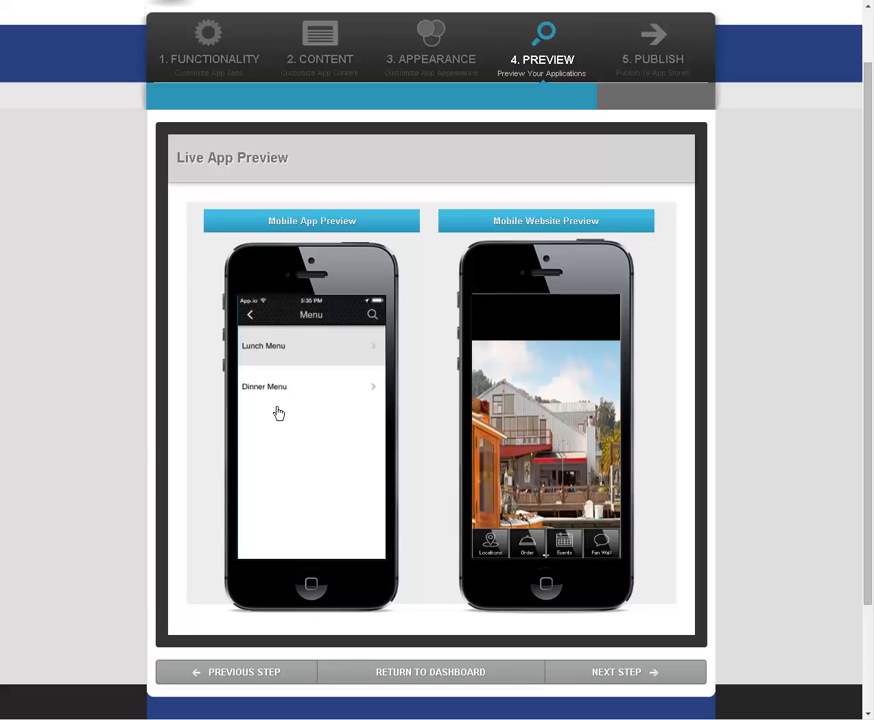
{"action": "left_click", "coordinate": [251, 318]}
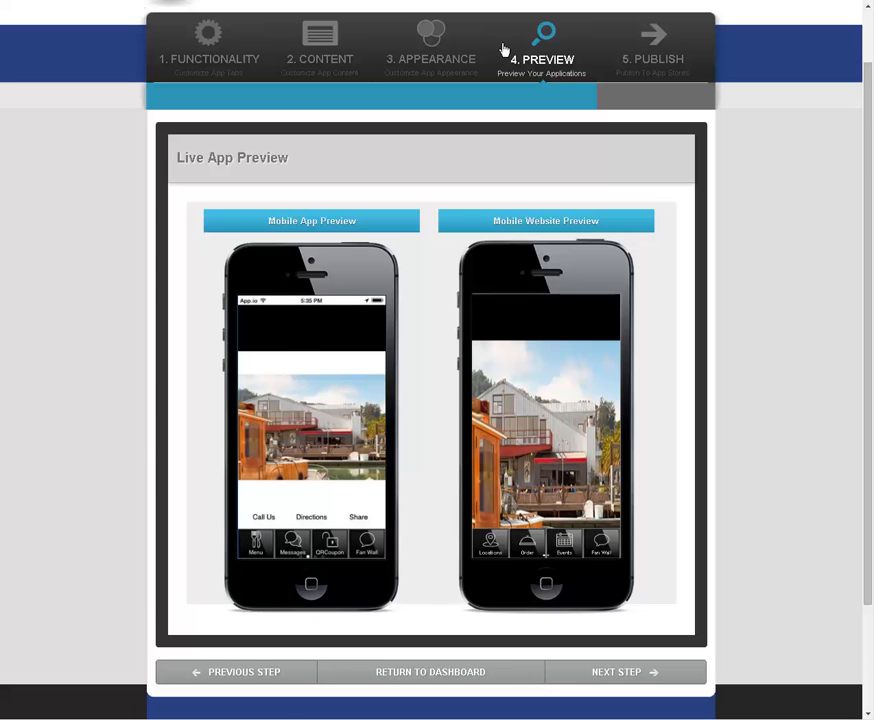
Step: Open the app's appearance settings and try the Modern Panel Slider List and Modern Panel Slider Tiles home layouts
{"action": "left_click", "coordinate": [432, 58]}
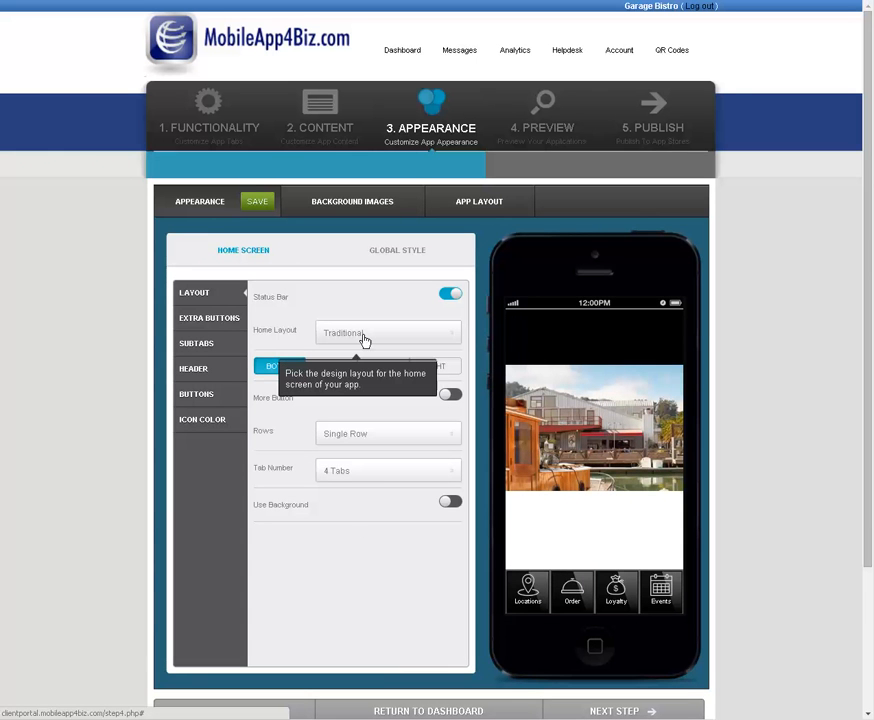
{"action": "left_click", "coordinate": [364, 336]}
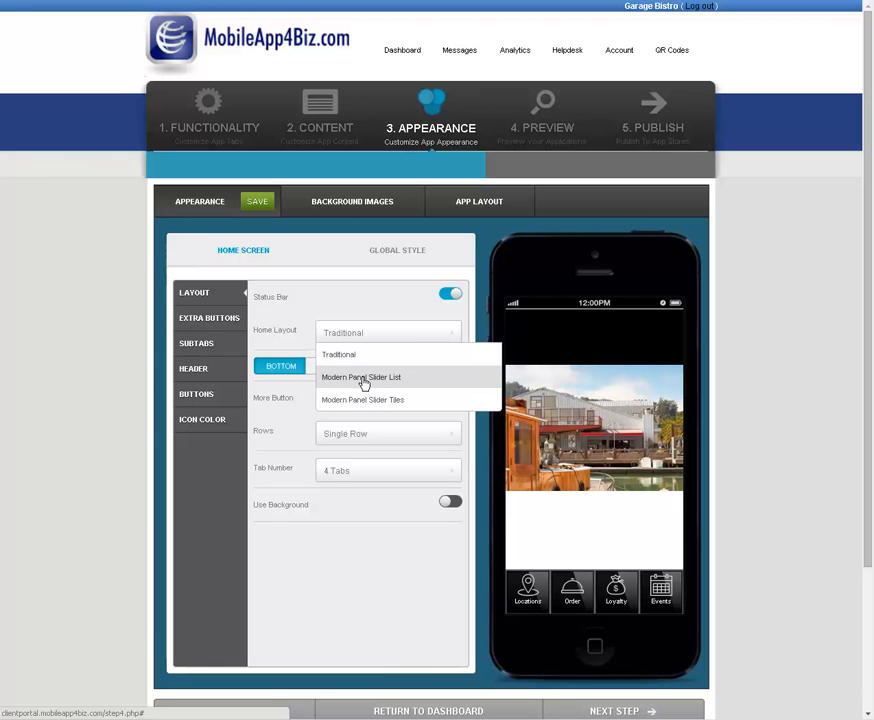
{"action": "left_click", "coordinate": [363, 378]}
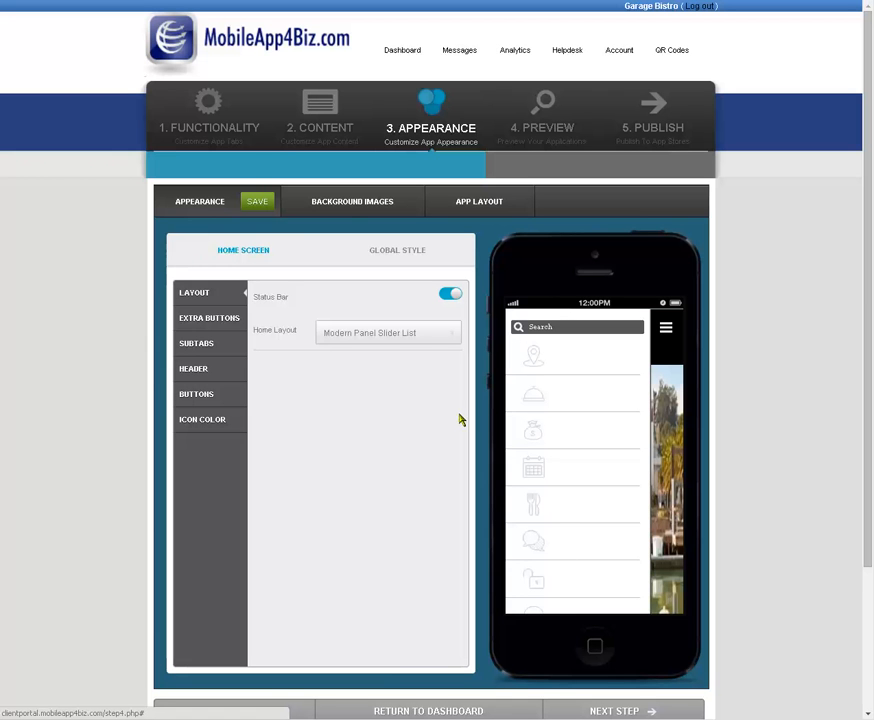
{"action": "left_click", "coordinate": [396, 345]}
{"action": "left_click", "coordinate": [393, 405]}
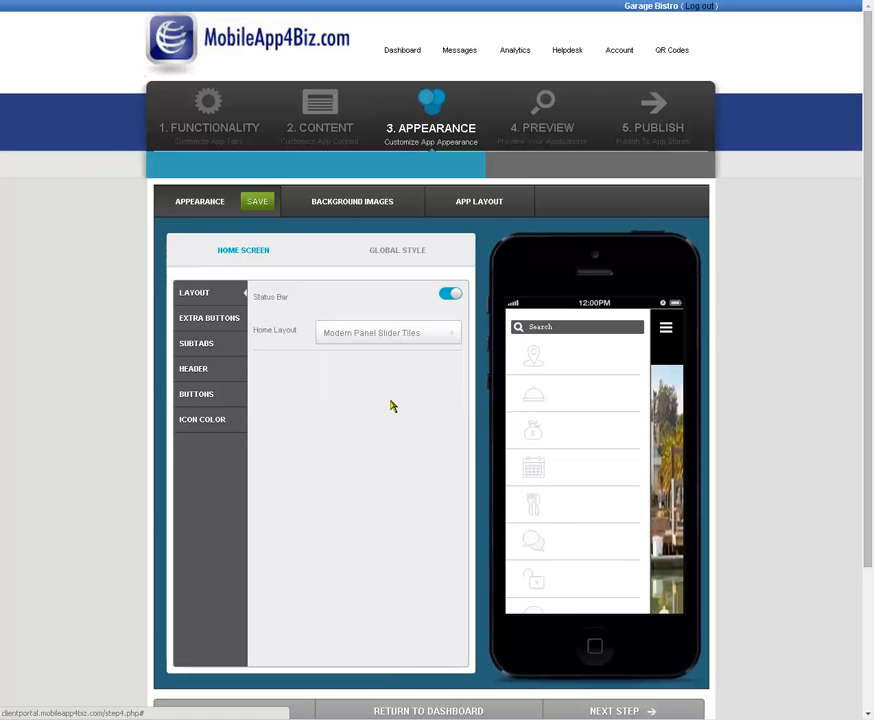
Step: Set the home layout to Modern Panel Slider List and save the appearance
{"action": "left_click", "coordinate": [350, 337]}
{"action": "left_click", "coordinate": [361, 377]}
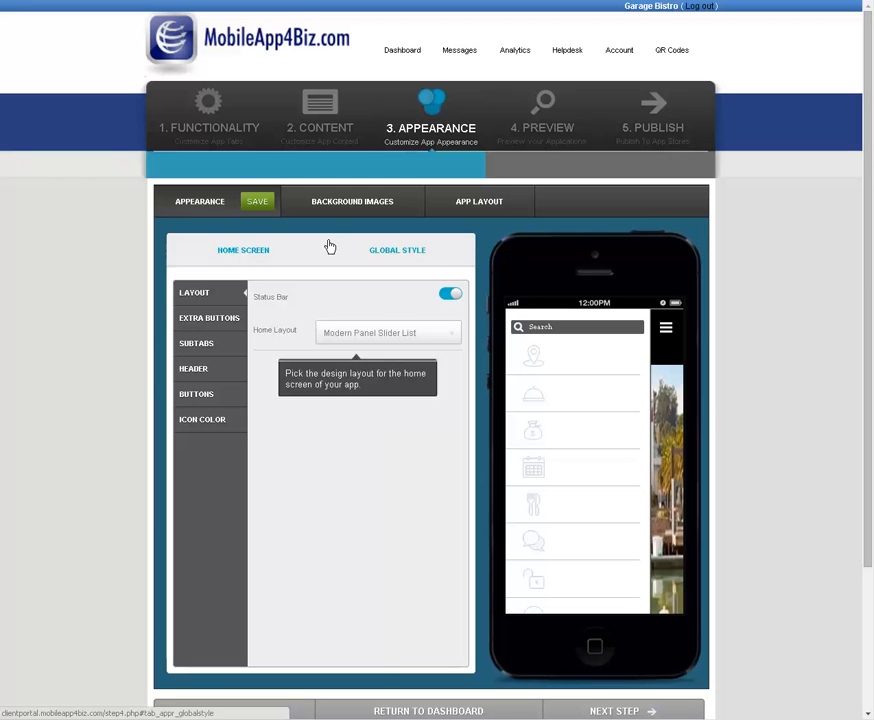
{"action": "left_click", "coordinate": [256, 204]}
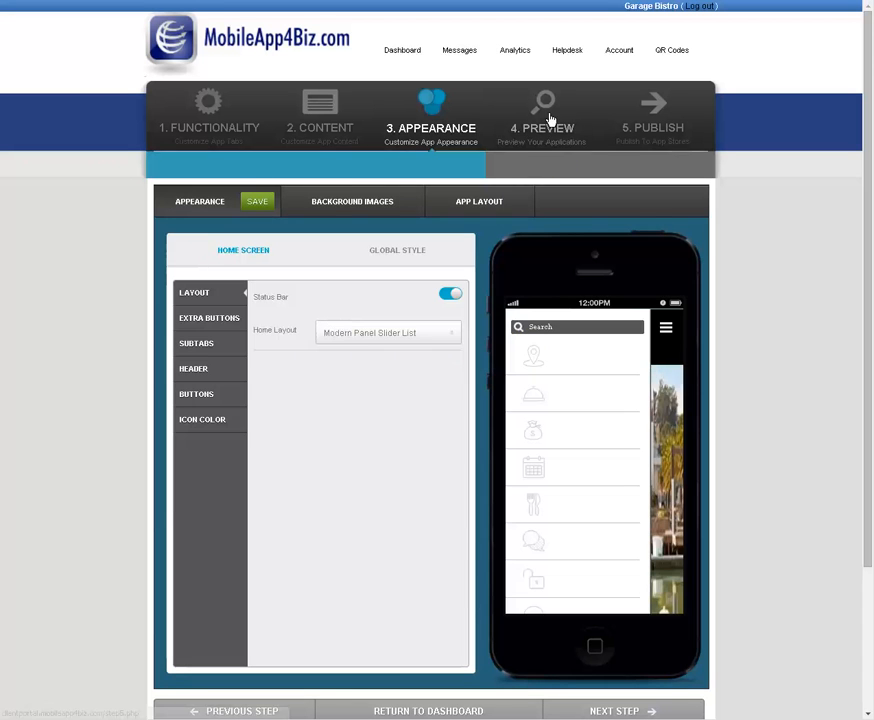
Step: Open the live app preview and start the mobile app, allowing current location use and offline content caching
{"action": "left_click", "coordinate": [549, 121]}
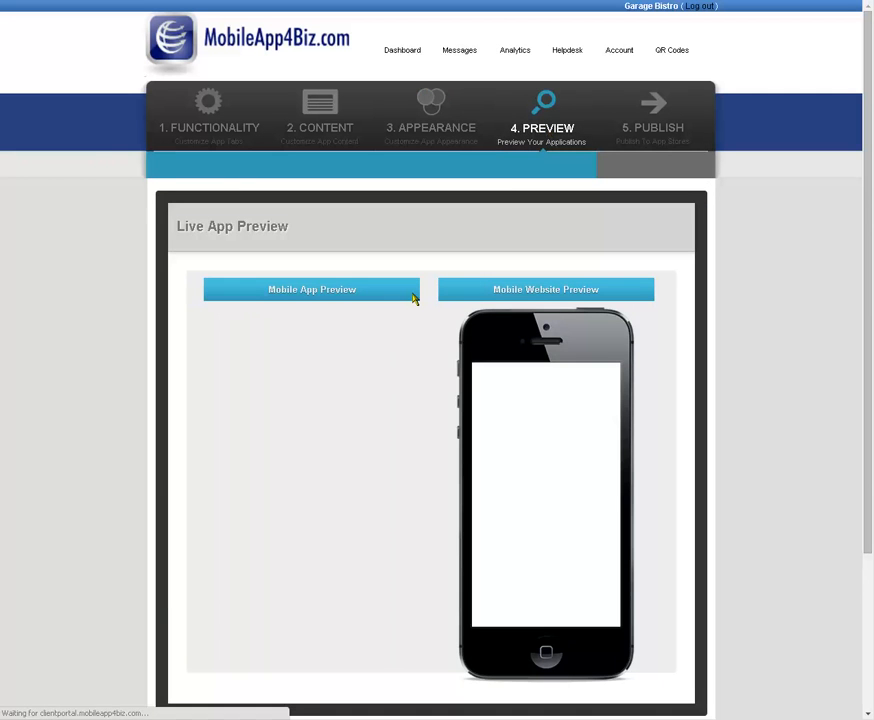
{"action": "scroll", "coordinate": [427, 392], "scroll_direction": "down", "scroll_amount": 1}
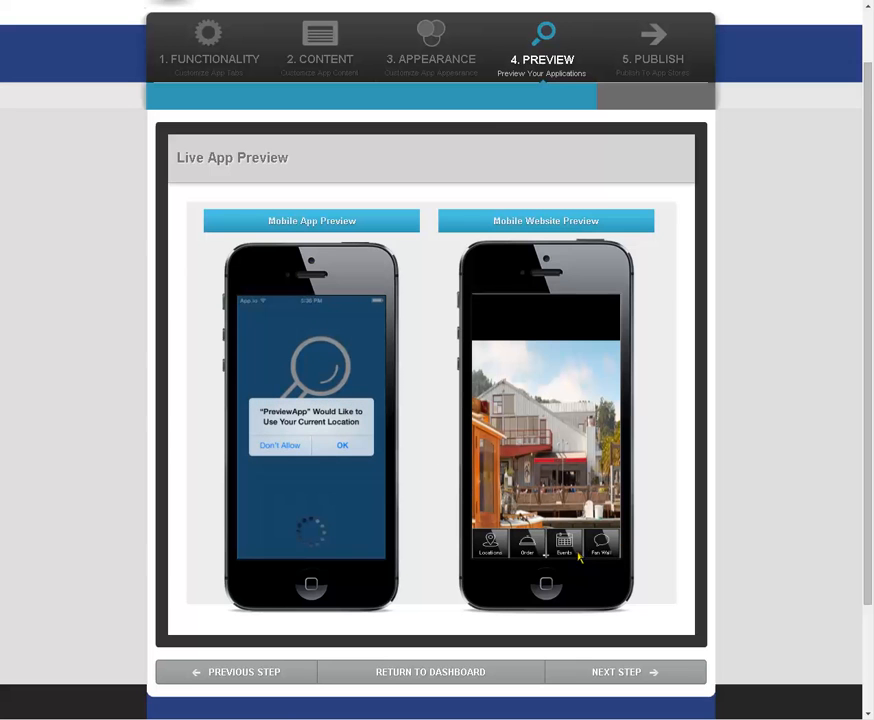
{"action": "left_click_drag", "start_coordinate": [600, 551], "coordinate": [618, 550]}
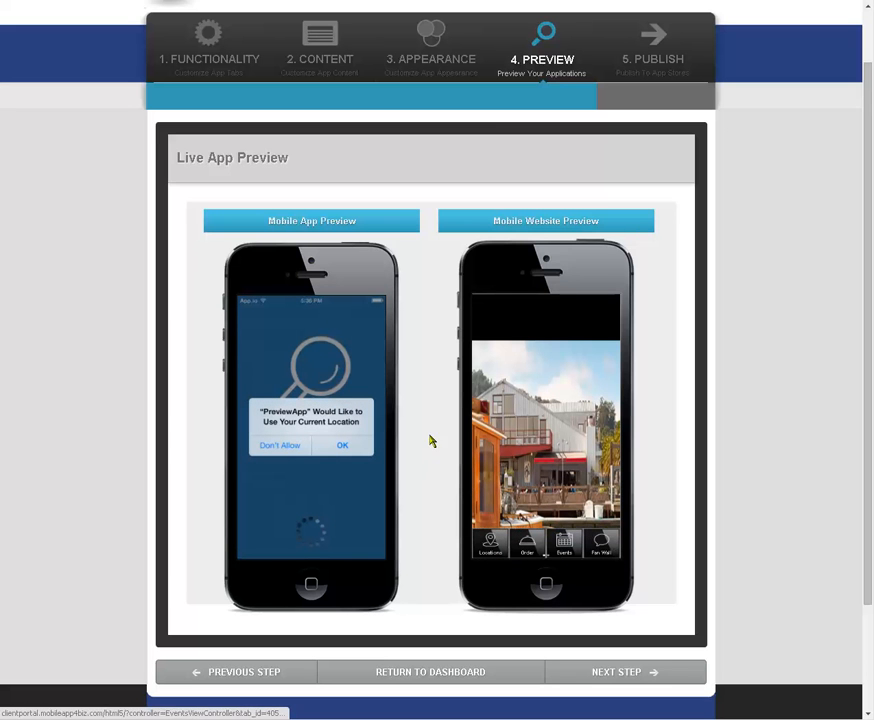
{"action": "left_click", "coordinate": [346, 448]}
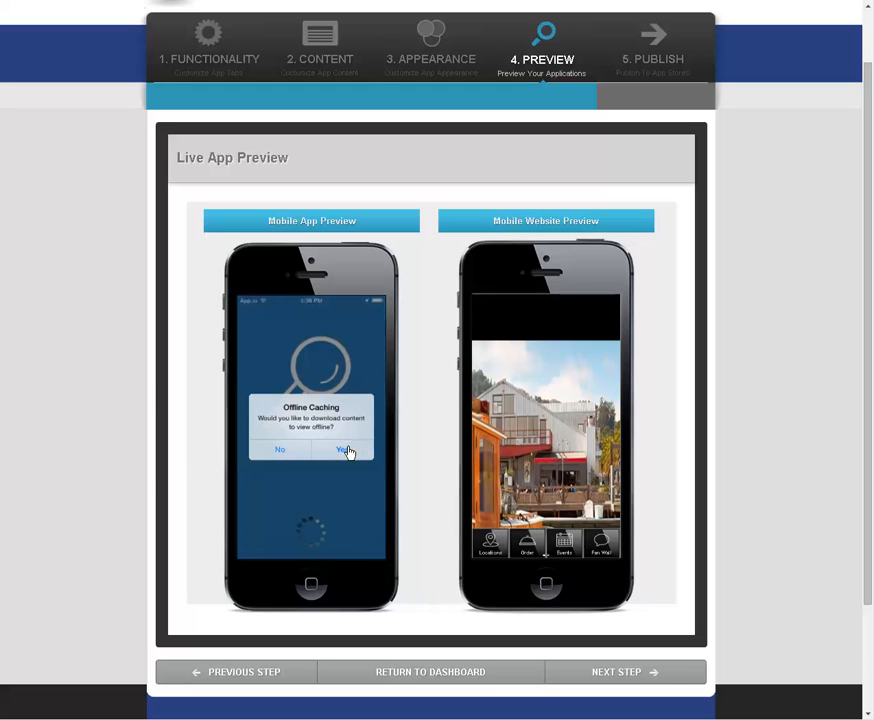
{"action": "left_click", "coordinate": [348, 452]}
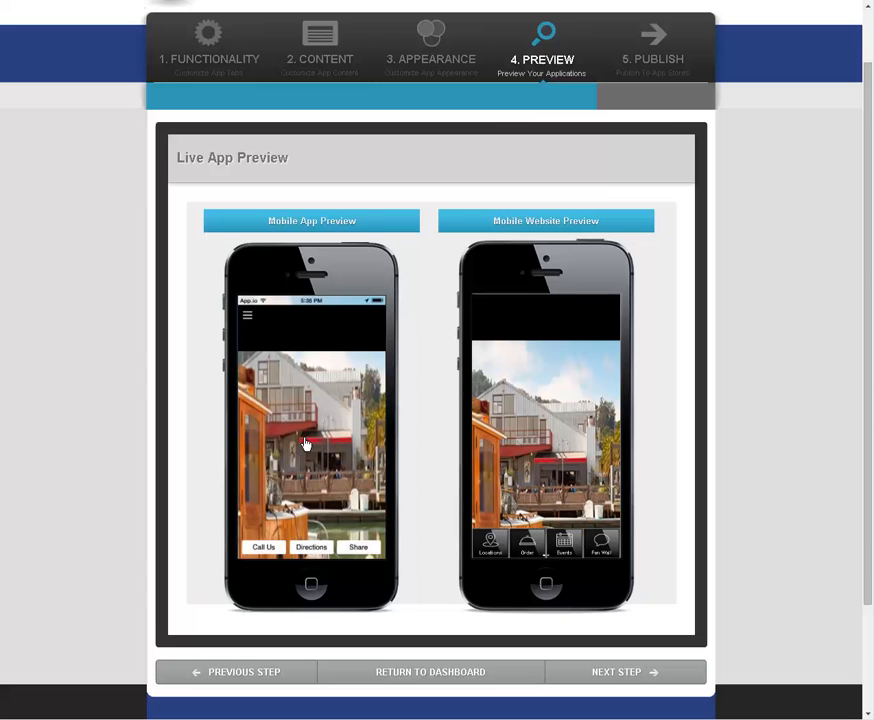
Step: Check the previewed app's slide-out navigation list by opening the Locations section and returning to the list
{"action": "left_click", "coordinate": [247, 320]}
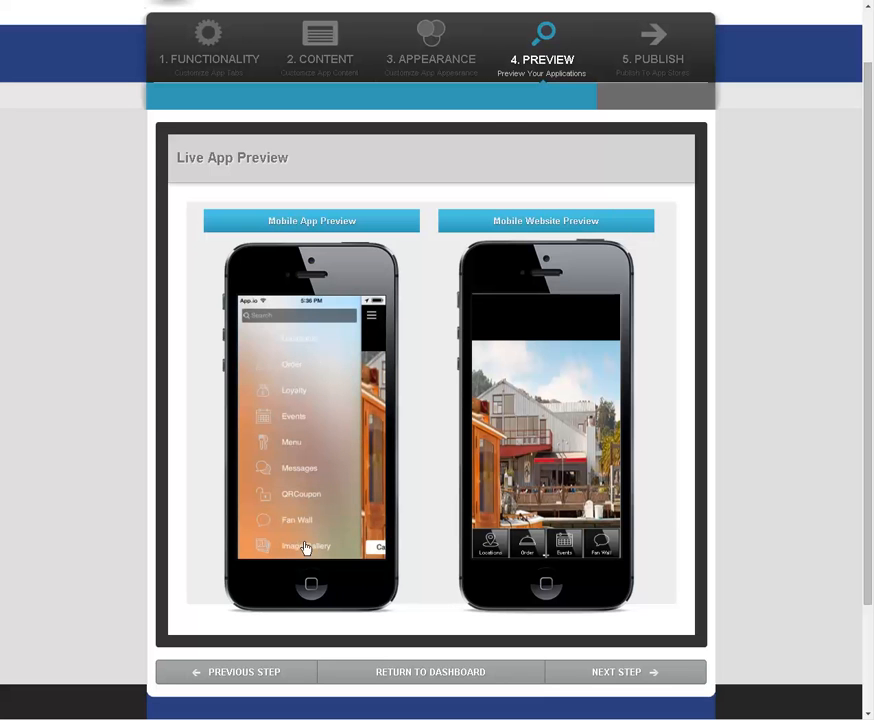
{"action": "left_click", "coordinate": [310, 343]}
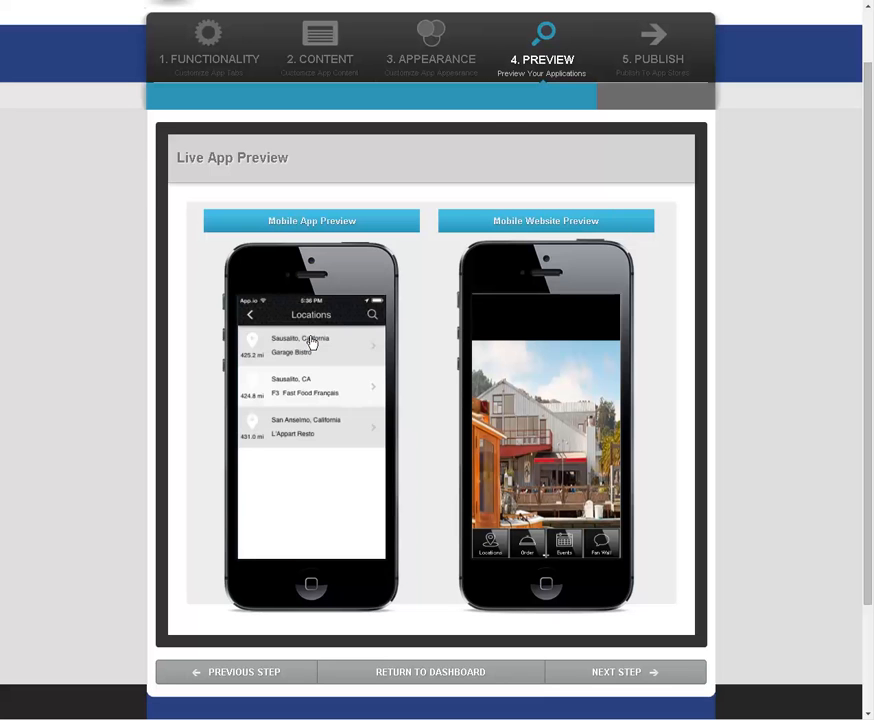
{"action": "left_click", "coordinate": [251, 318]}
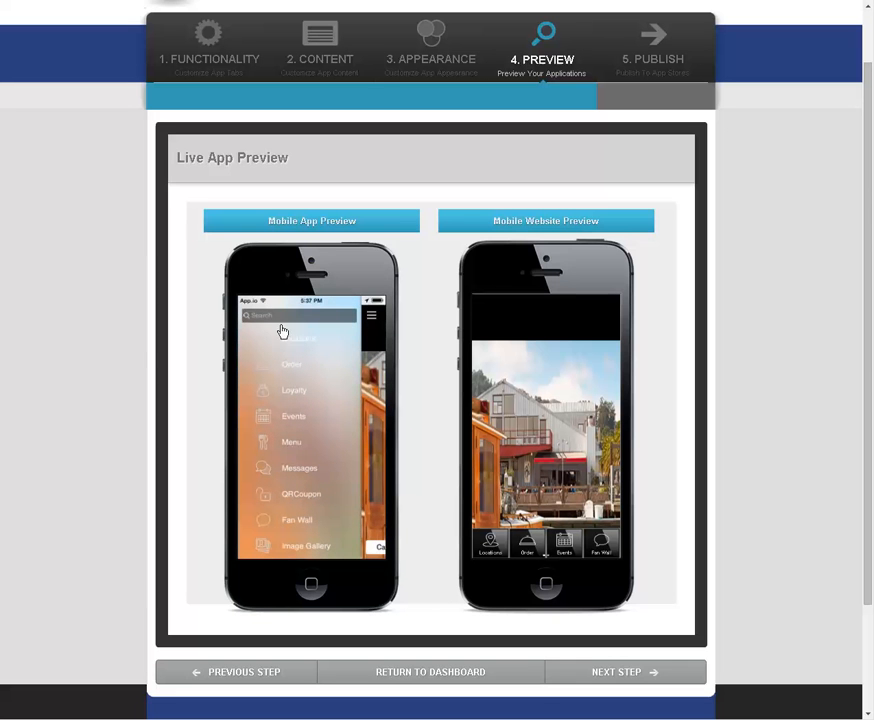